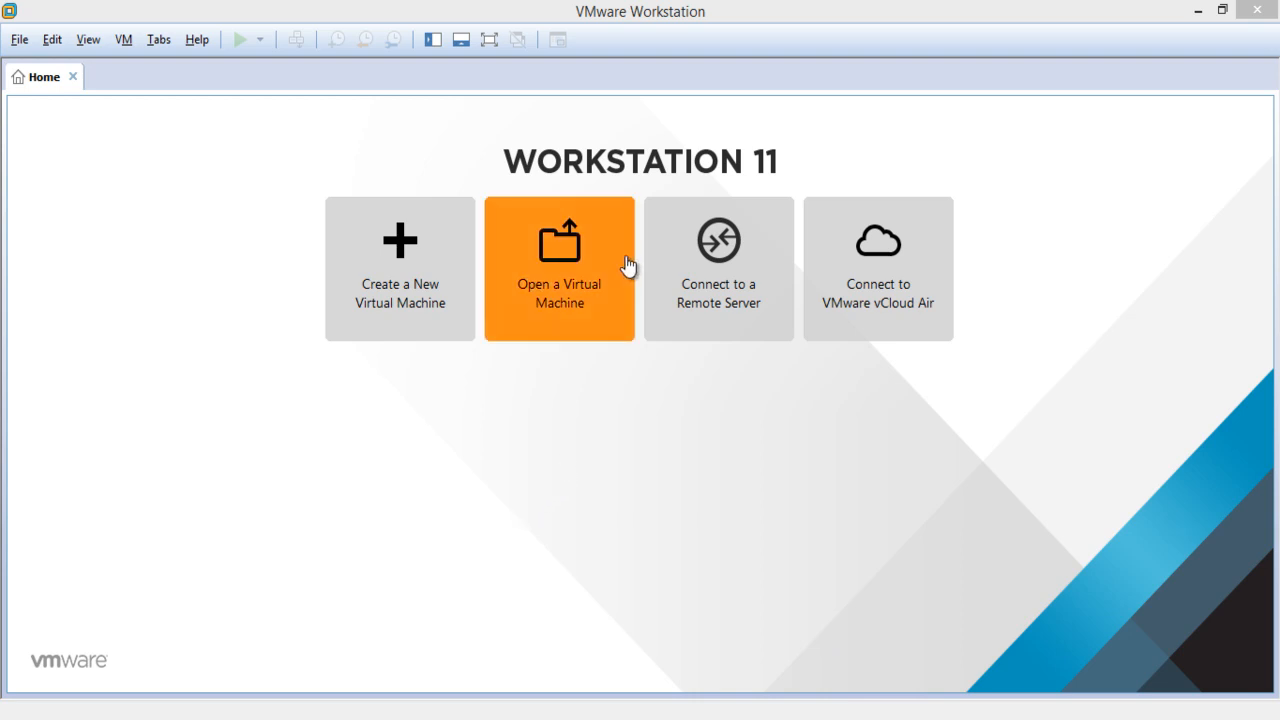
# Start a new virtual machine with the Custom (advanced) configuration and Workstation 11.0 hardware compatibility
pyautogui.click(646, 490)
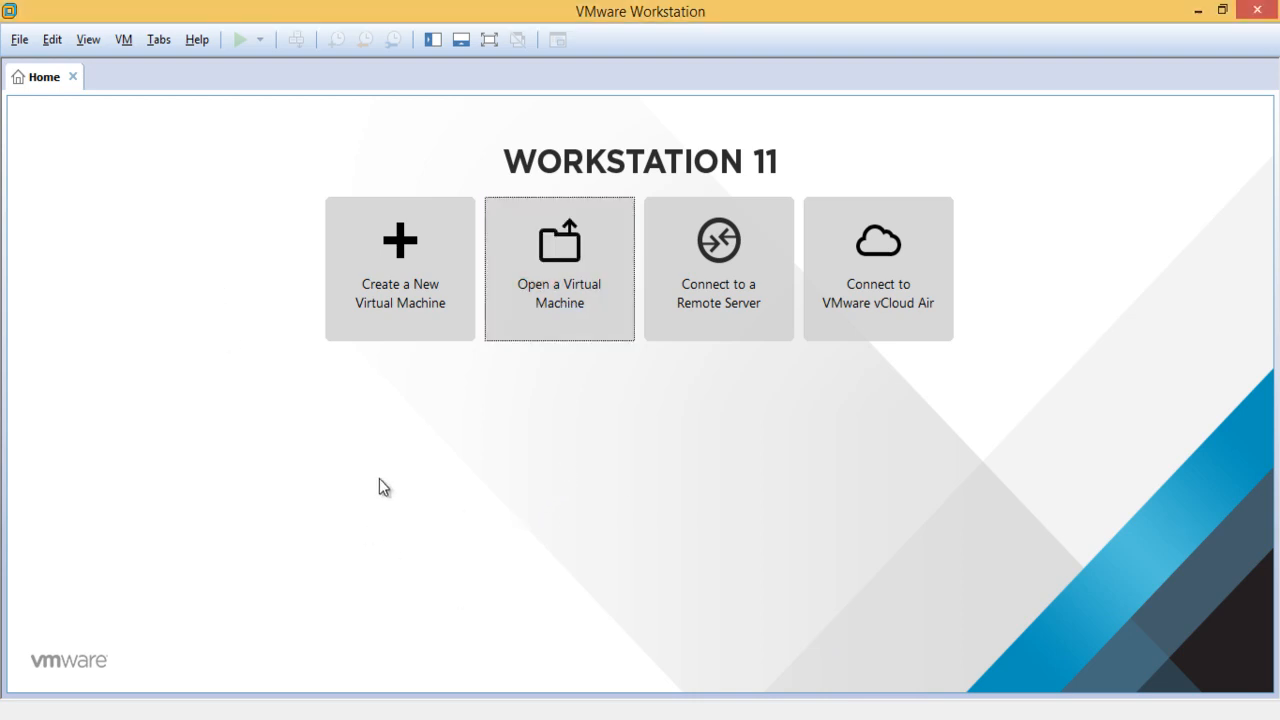
pyautogui.click(397, 283)
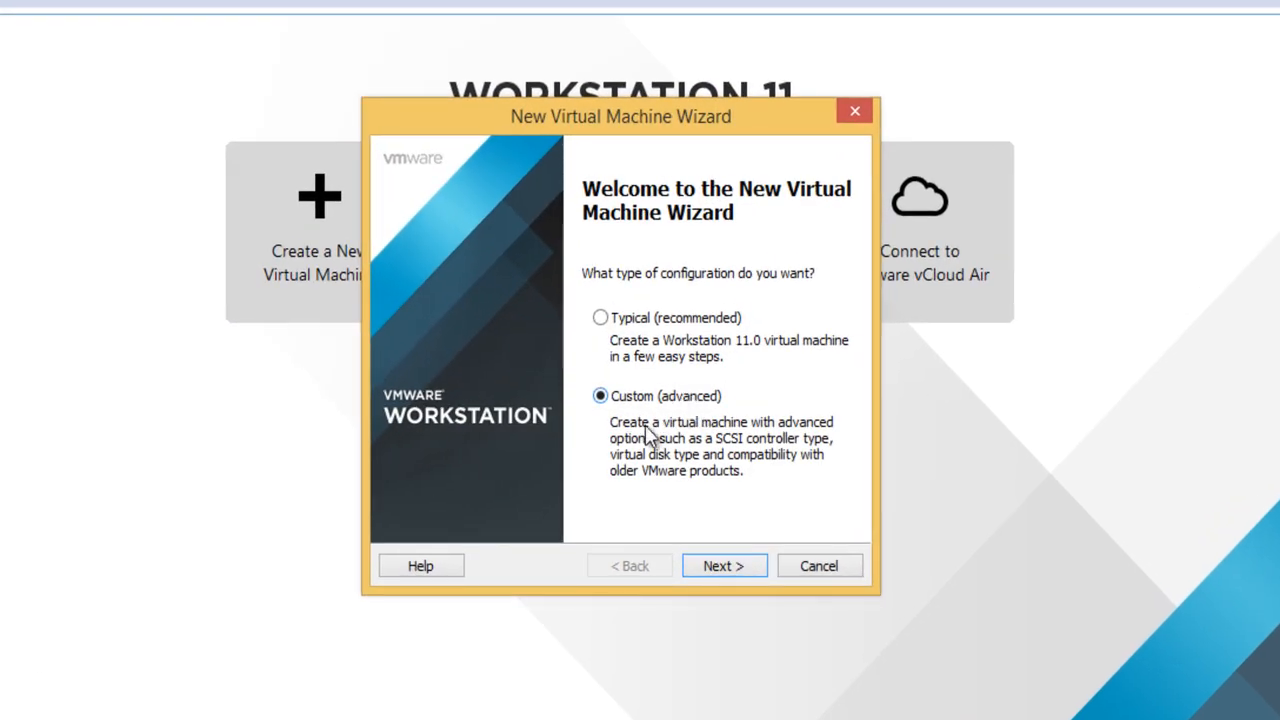
pyautogui.click(548, 314)
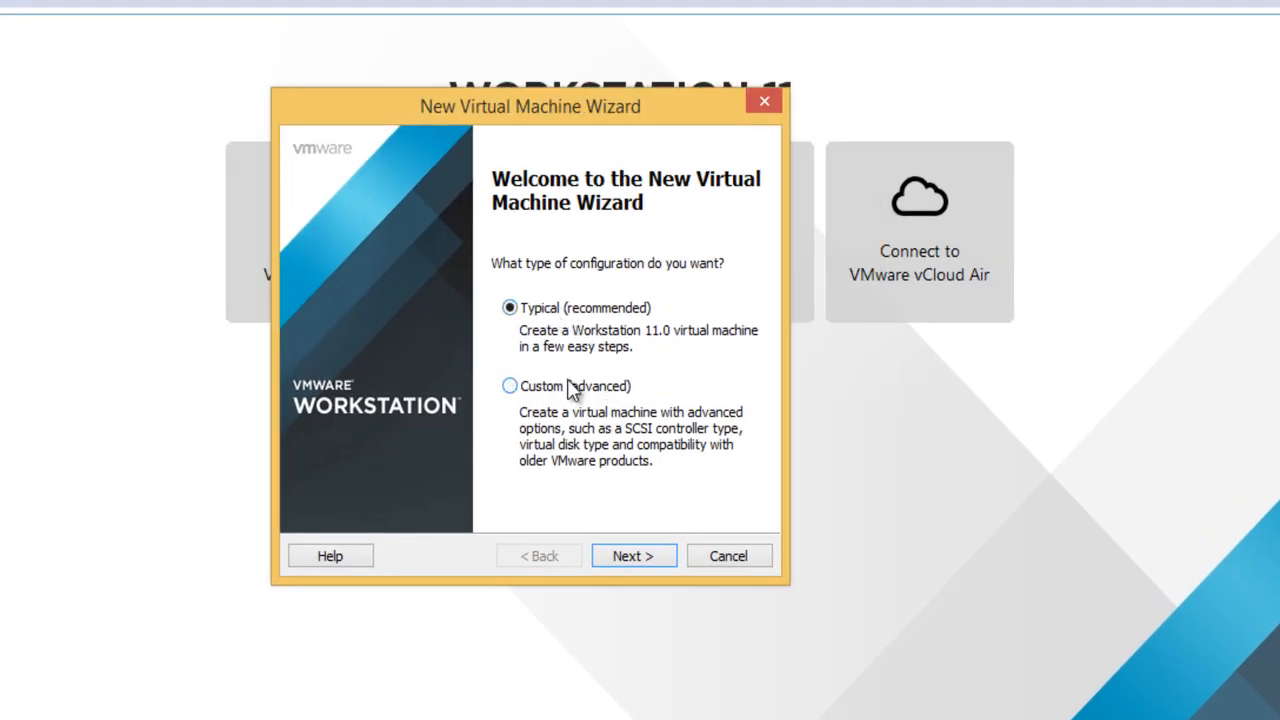
pyautogui.click(570, 392)
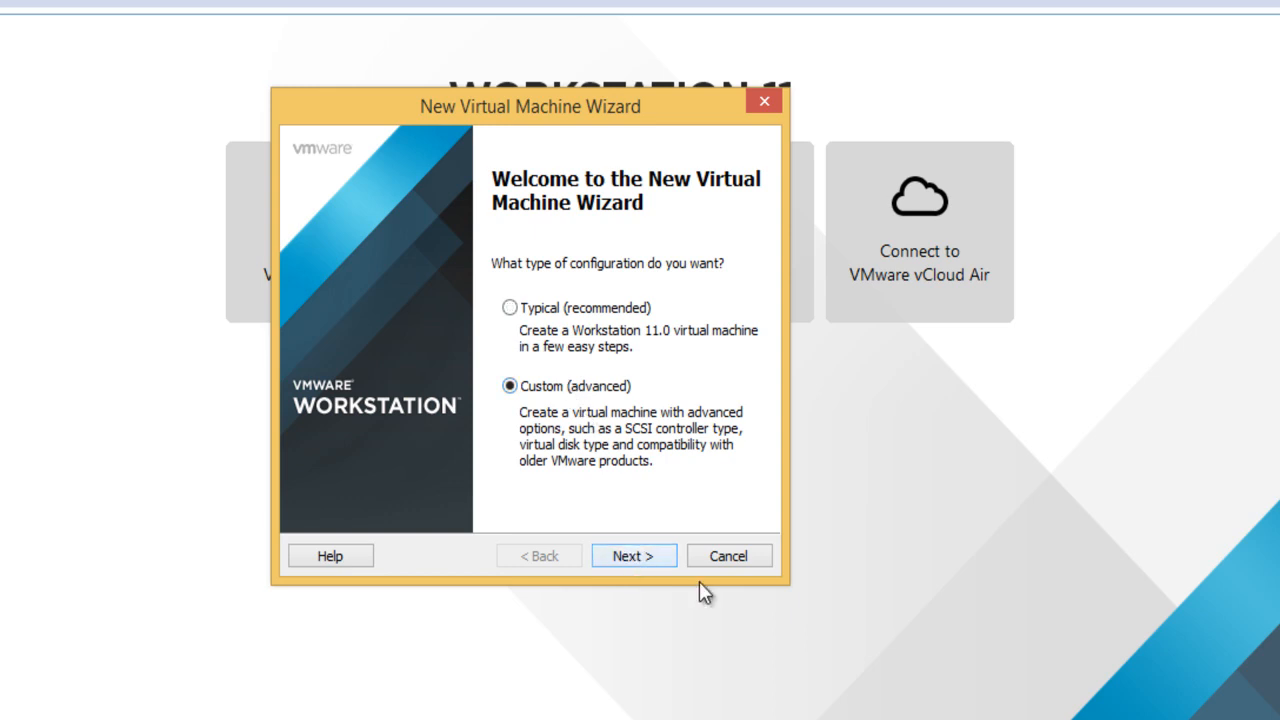
pyautogui.click(650, 562)
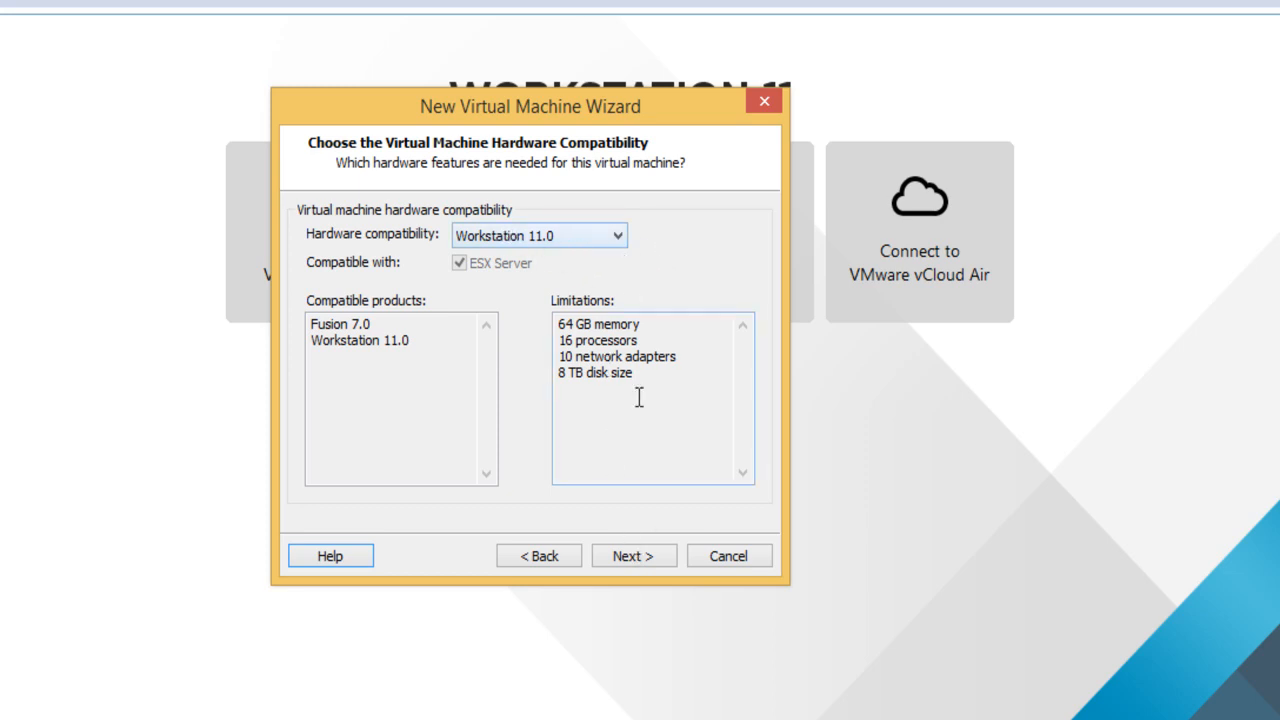
pyautogui.click(651, 559)
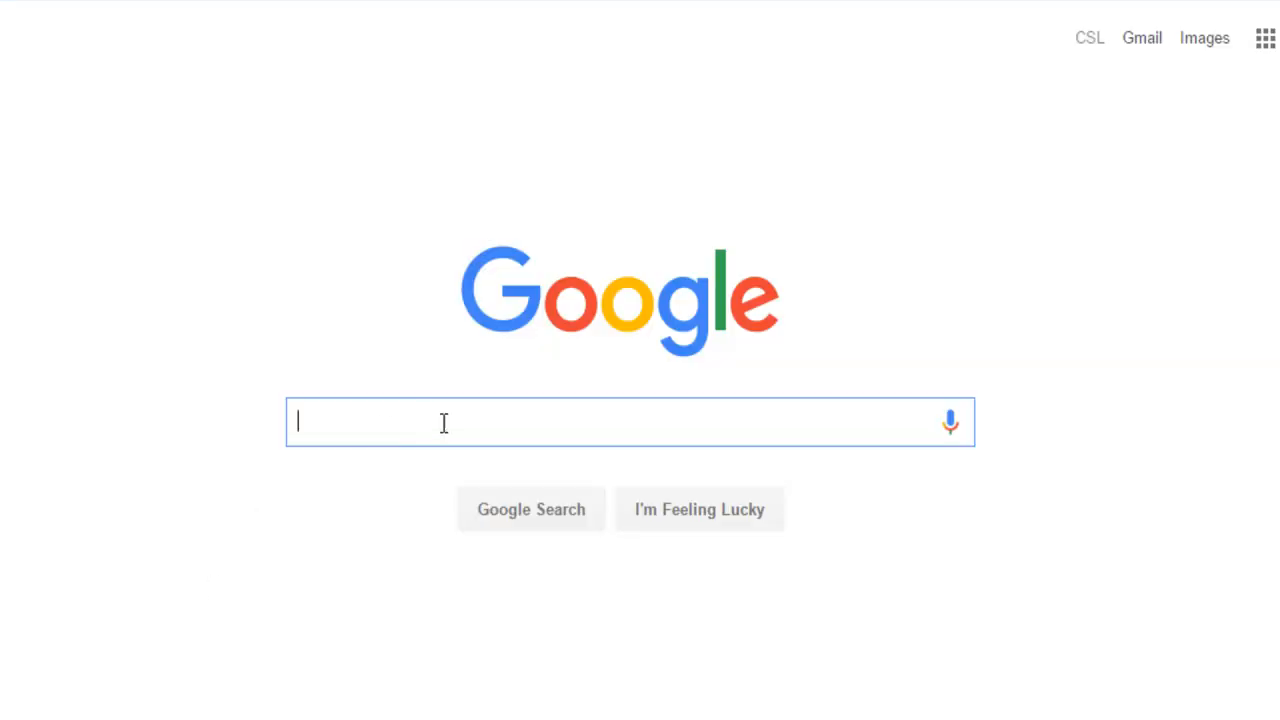
# In the web browser, search Google for "openfiler download" and open the Openfiler download page
pyautogui.write('op')
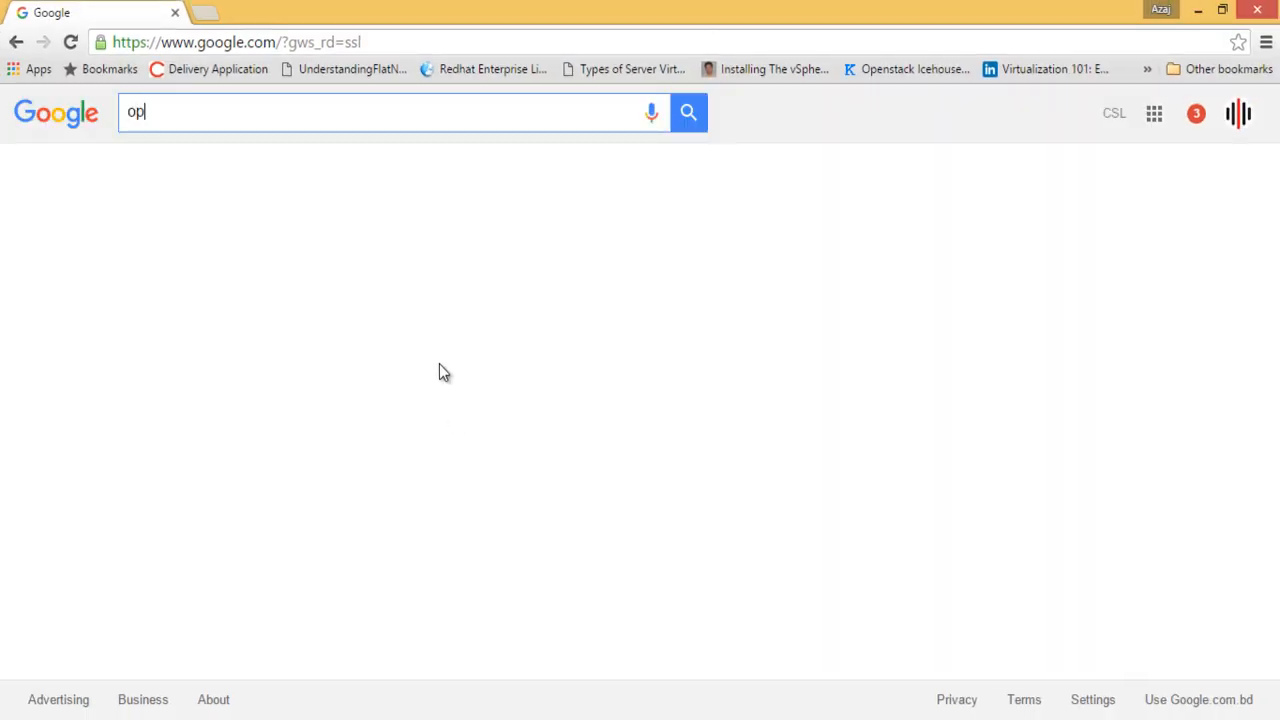
pyautogui.write('enfiler down')
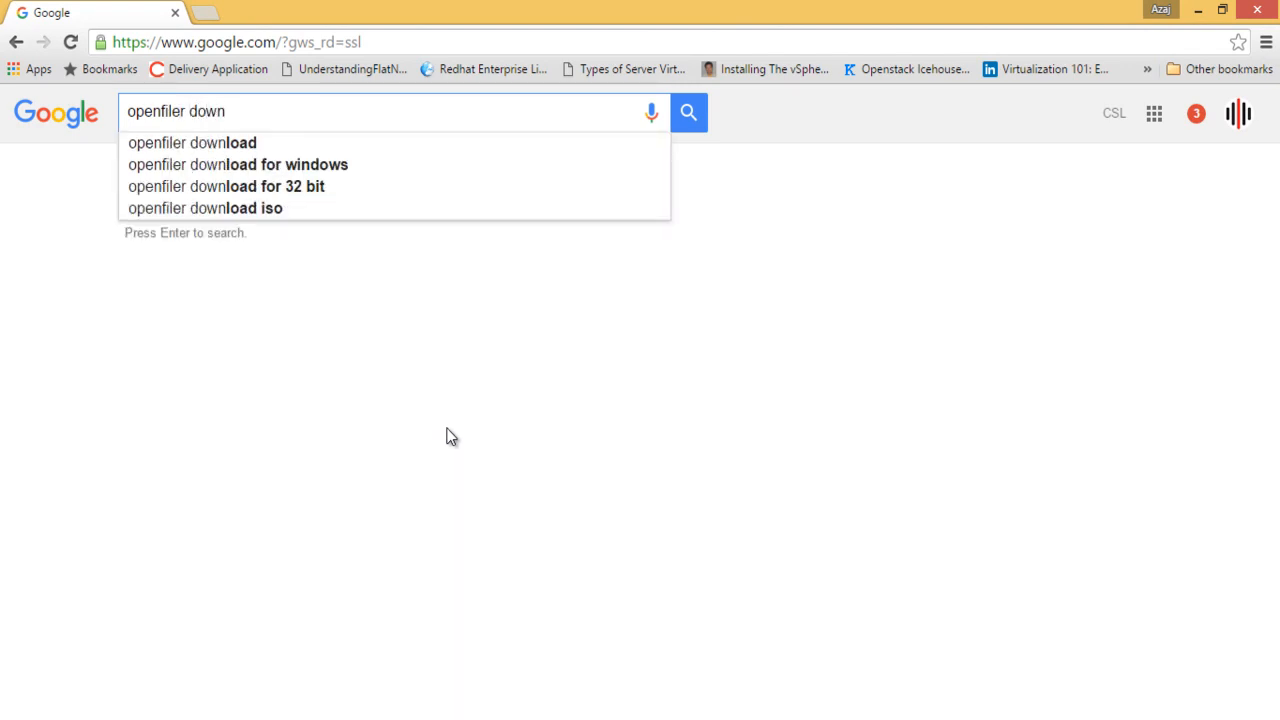
pyautogui.write('load')
pyautogui.press('Return')
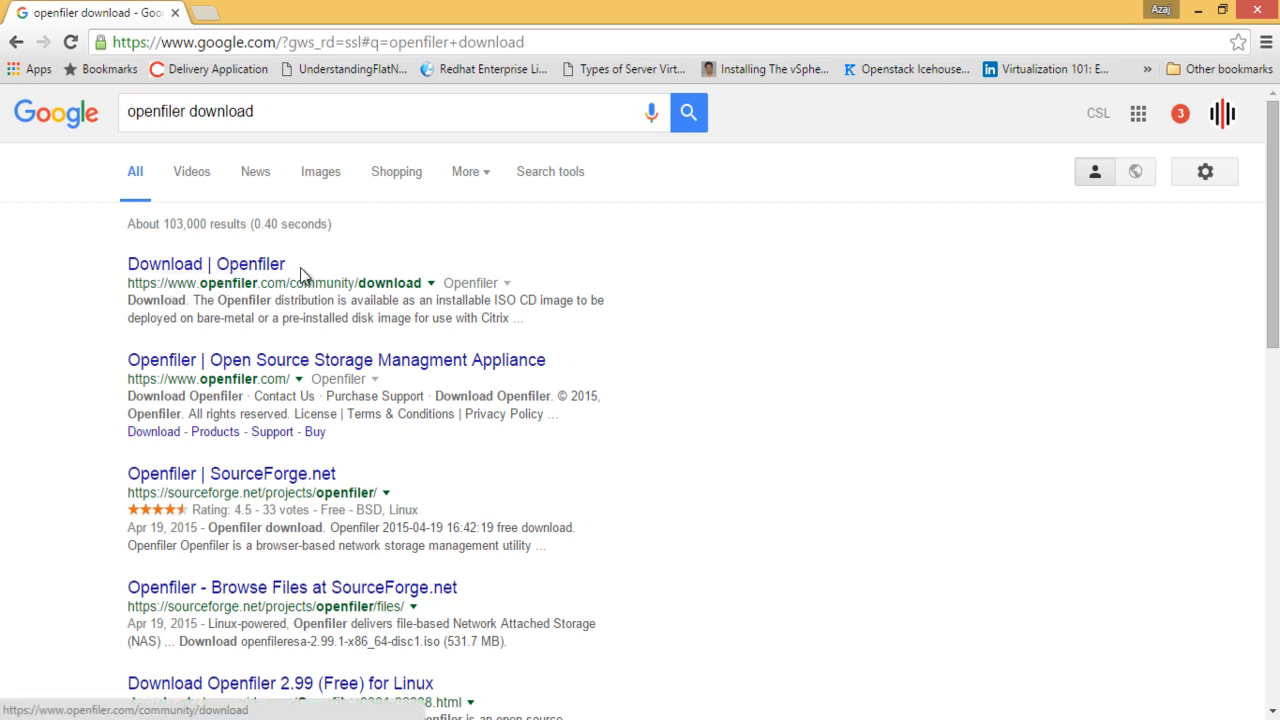
pyautogui.click(247, 268)
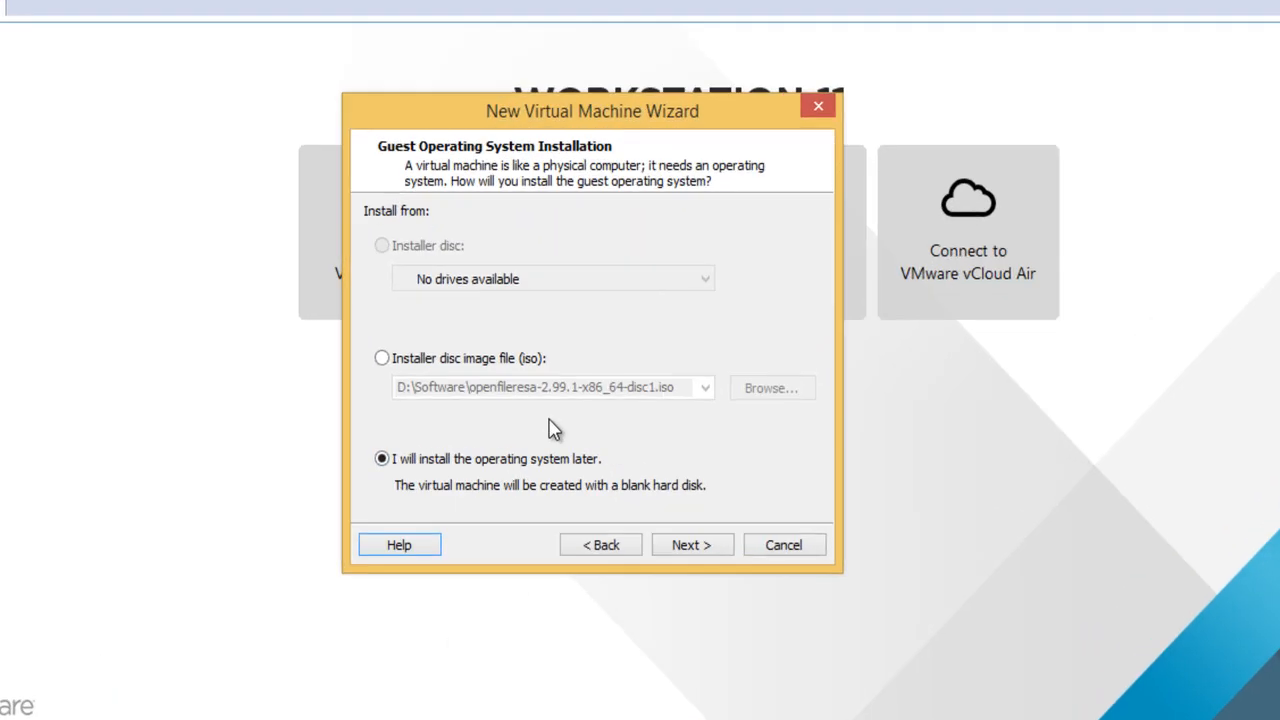
# Back in the VMware Workstation wizard, choose to install the operating system later instead of from a disc image
pyautogui.click(481, 353)
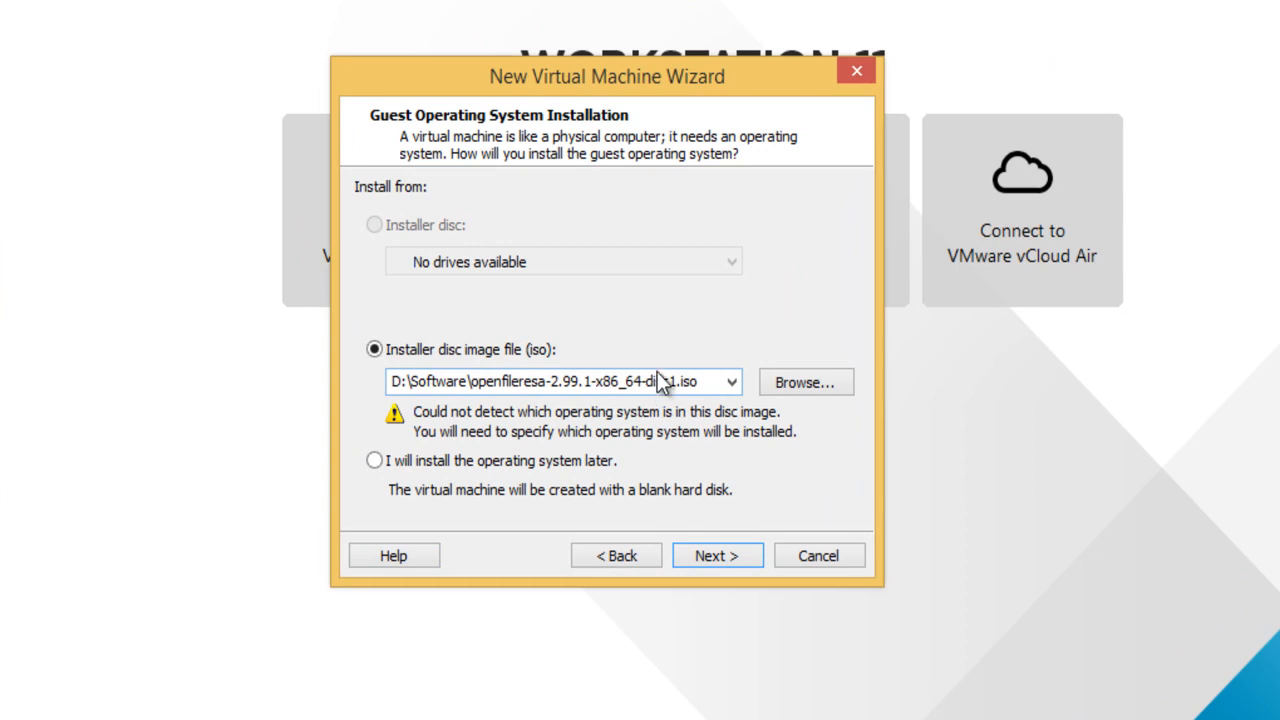
pyautogui.click(396, 464)
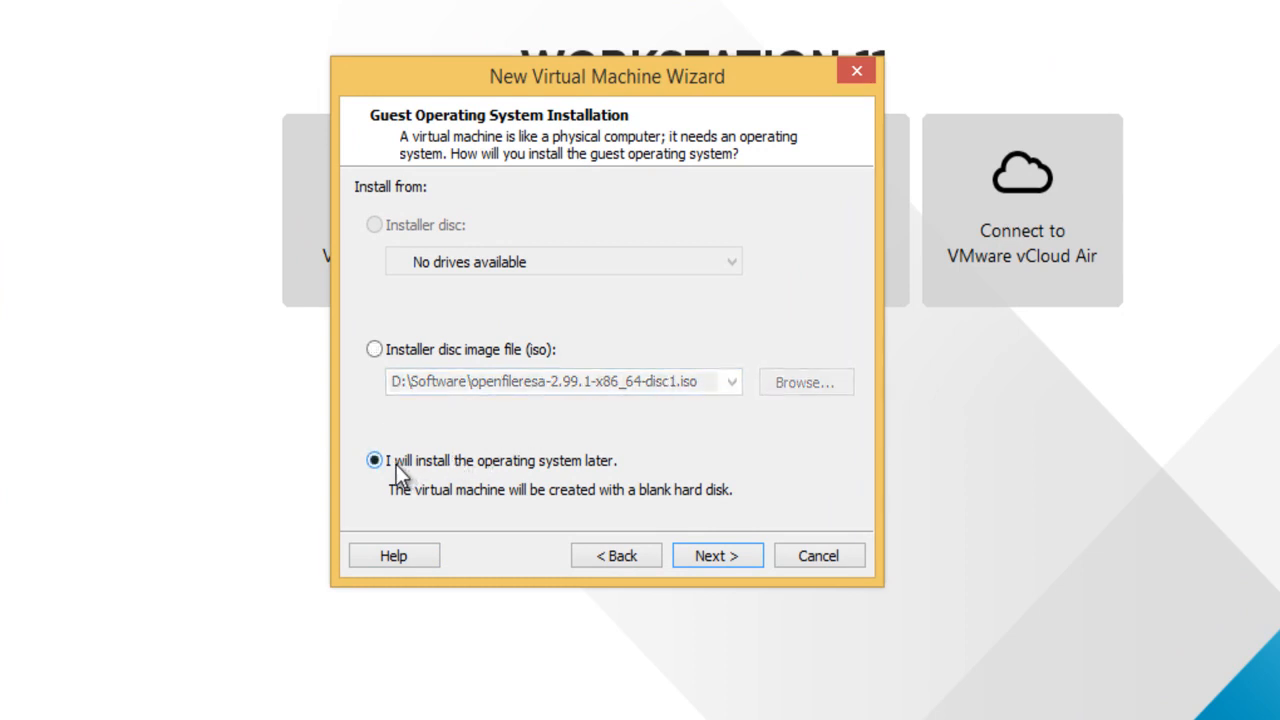
pyautogui.click(709, 554)
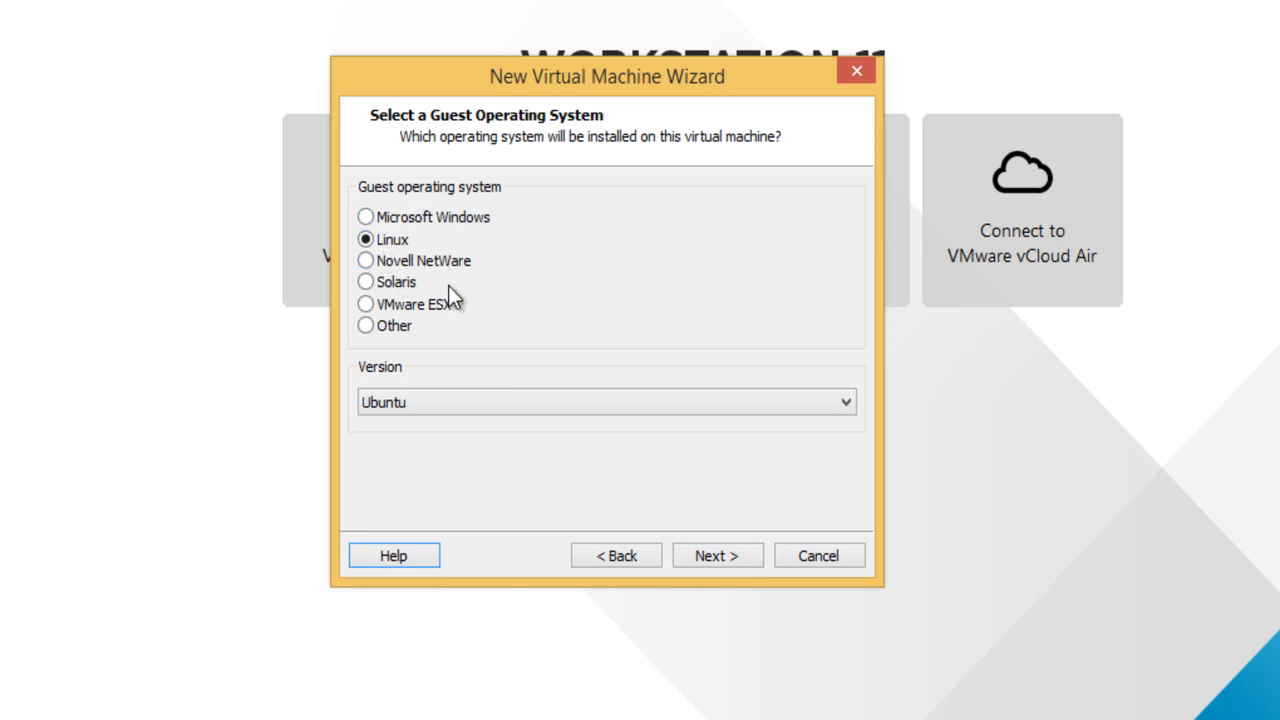
# Select Linux as the guest operating system with version Other Linux 2.6.x kernel 64-bit
pyautogui.click(486, 410)
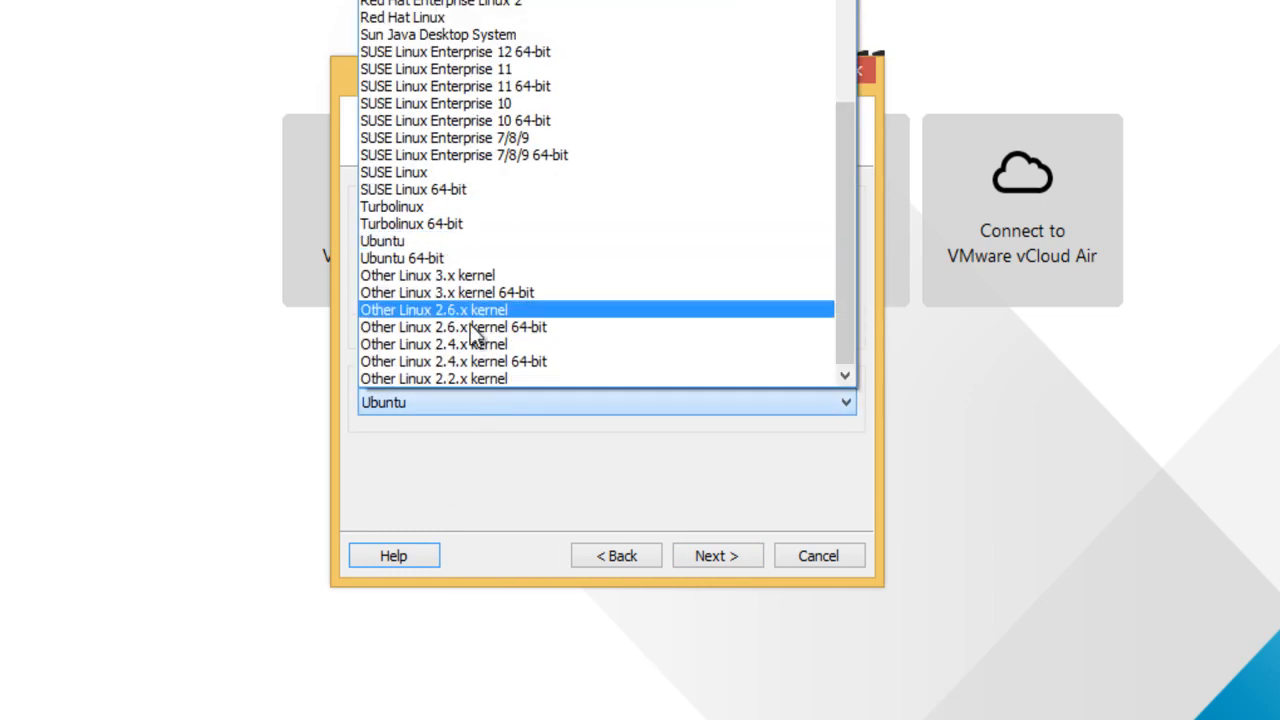
pyautogui.scroll(4, 520, 190)
pyautogui.scroll(5, 491, 200)
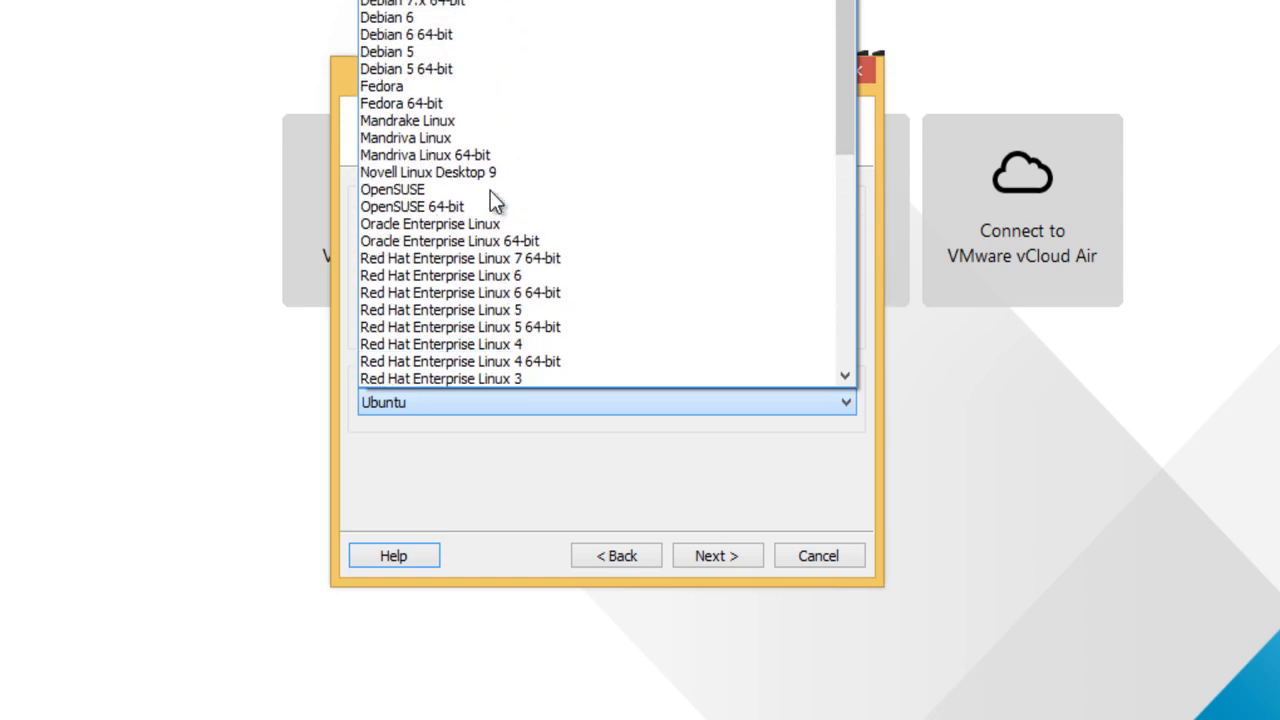
pyautogui.scroll(-6, 491, 200)
pyautogui.scroll(-3, 492, 218)
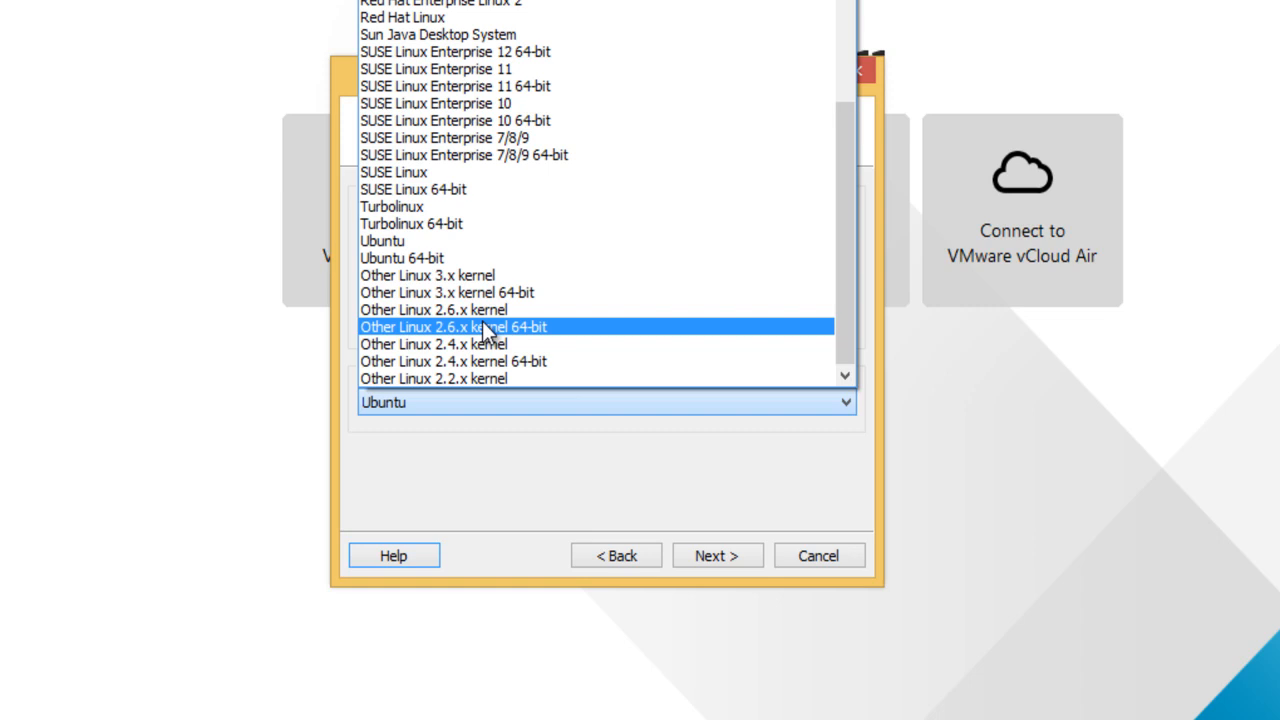
pyautogui.click(554, 326)
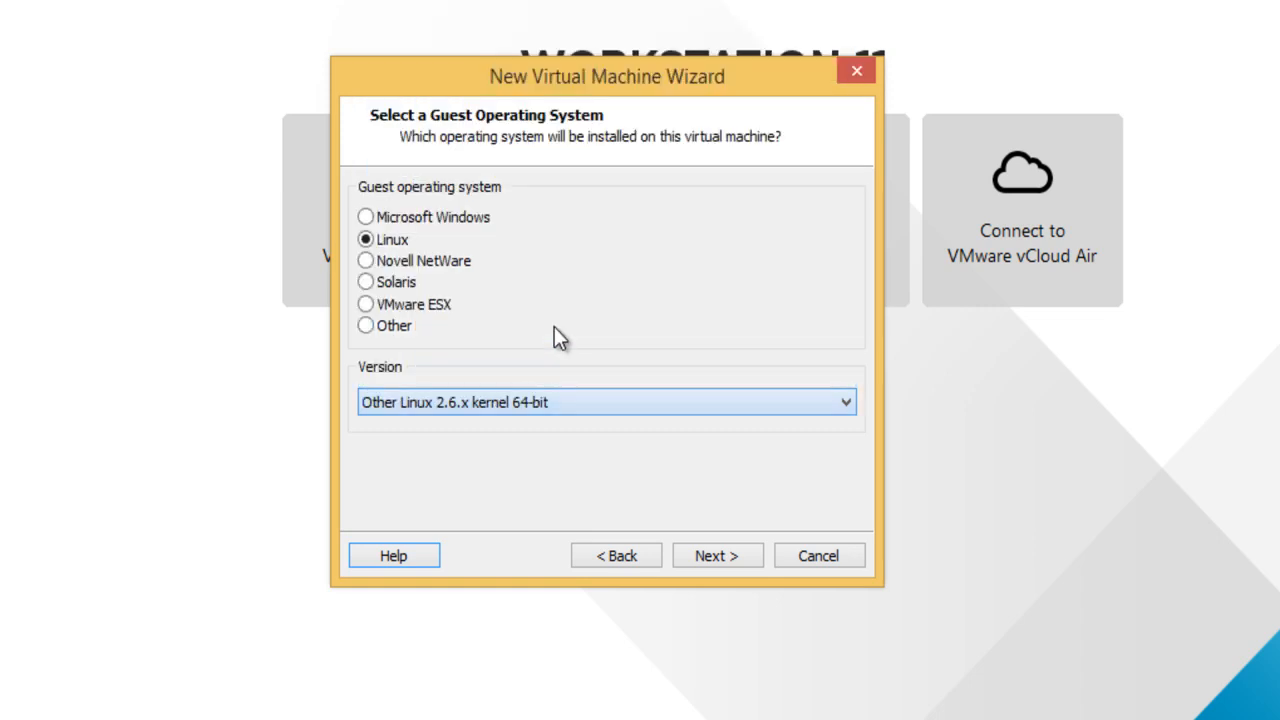
pyautogui.click(723, 555)
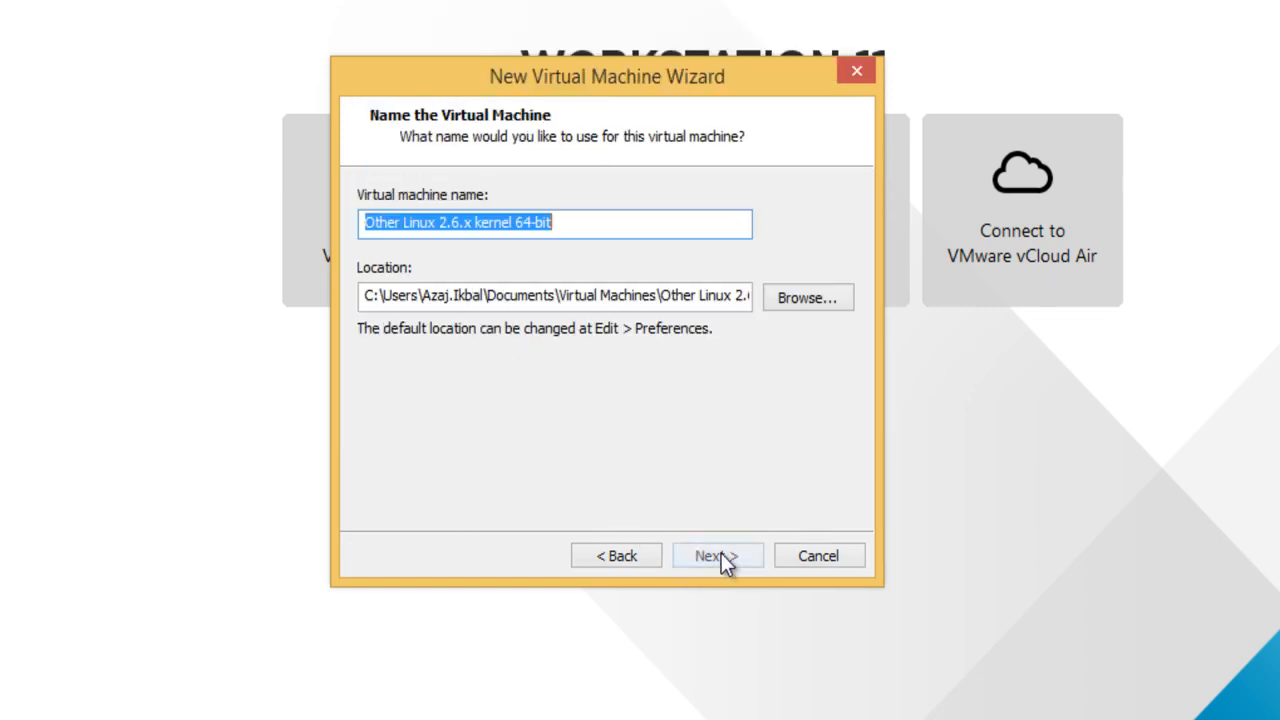
# Name the virtual machine openfiler-storage
pyautogui.write('openfiler')
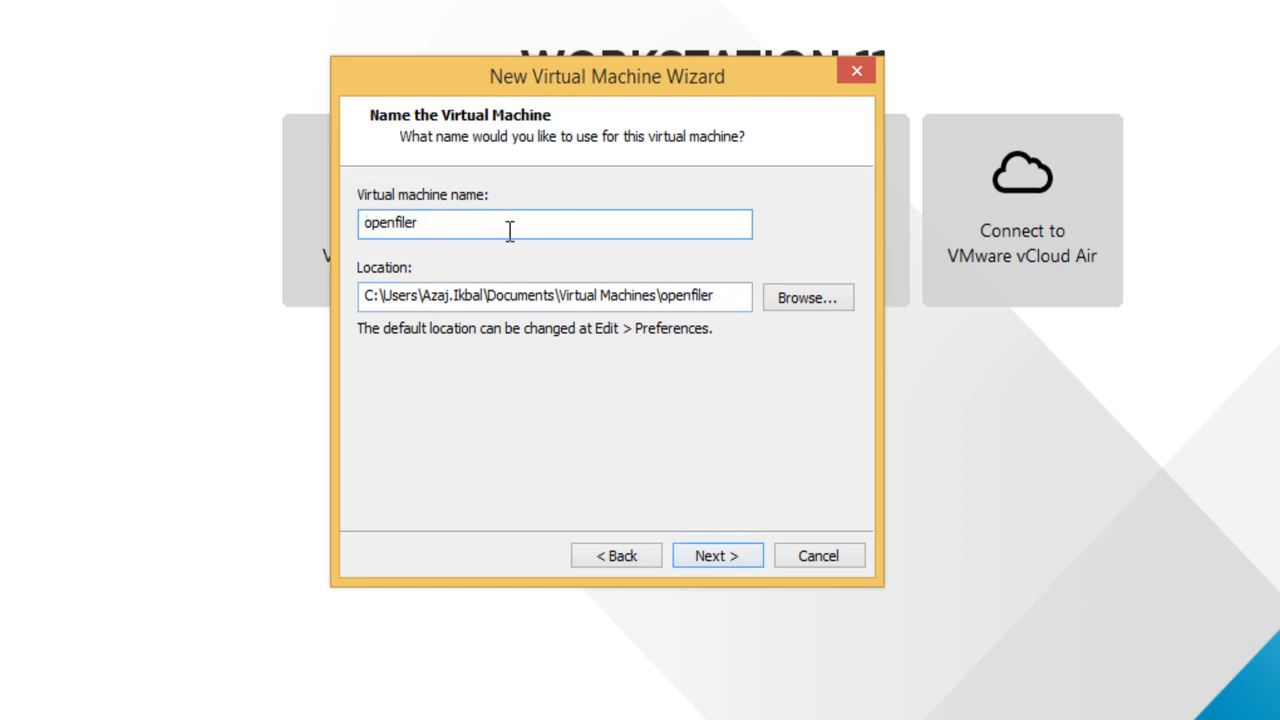
pyautogui.write('-storage')
pyautogui.click(717, 559)
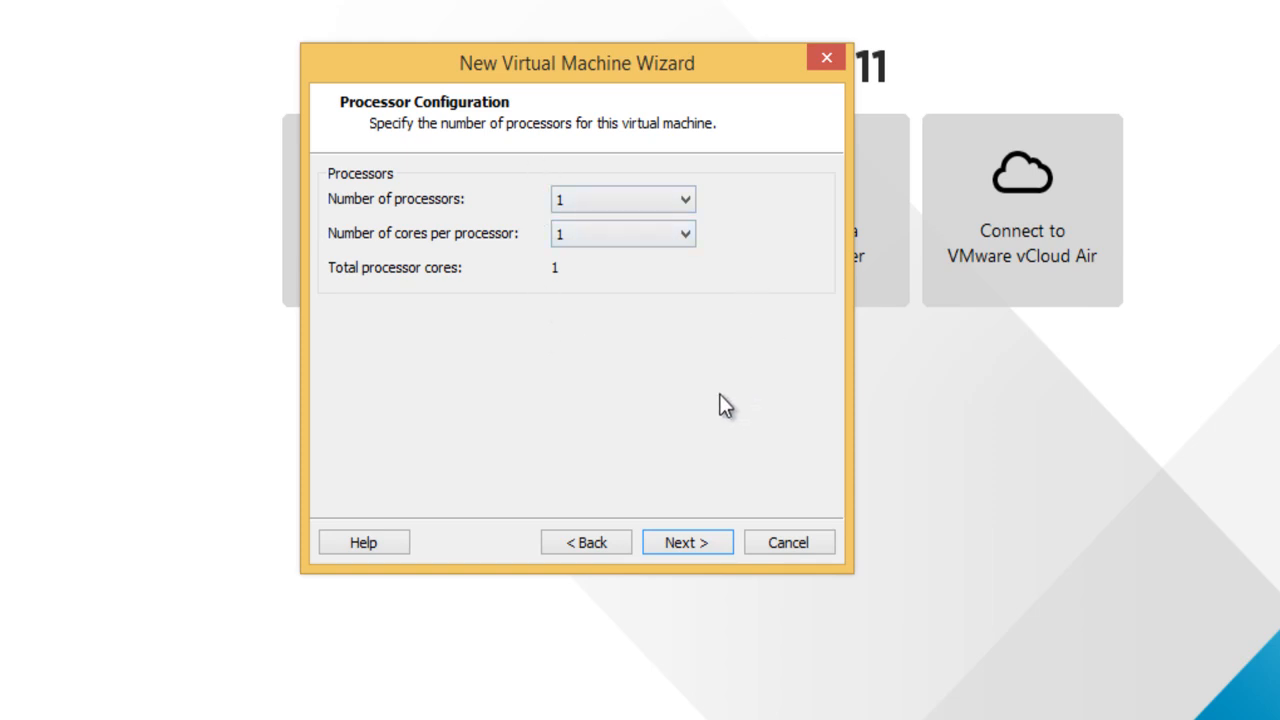
# Keep one processor with one core and set the virtual machine's memory to 512 MB
pyautogui.click(683, 543)
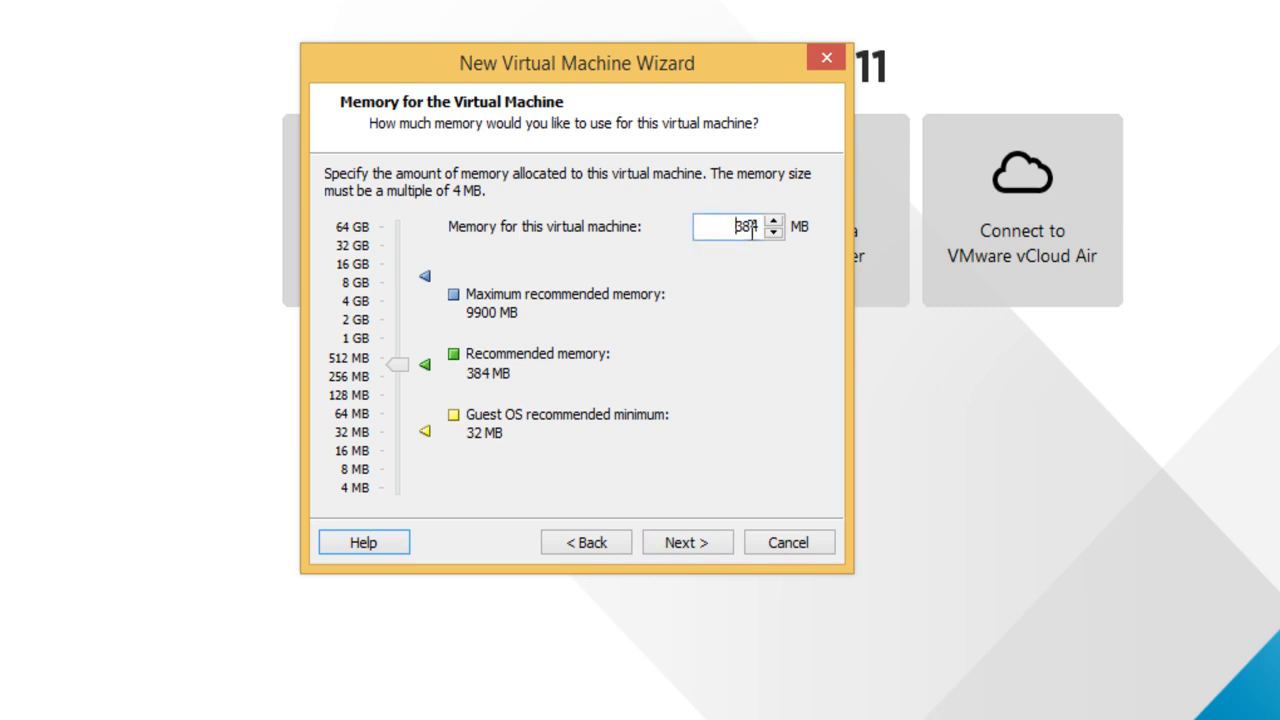
pyautogui.moveTo(735, 222); pyautogui.dragTo(806, 246)
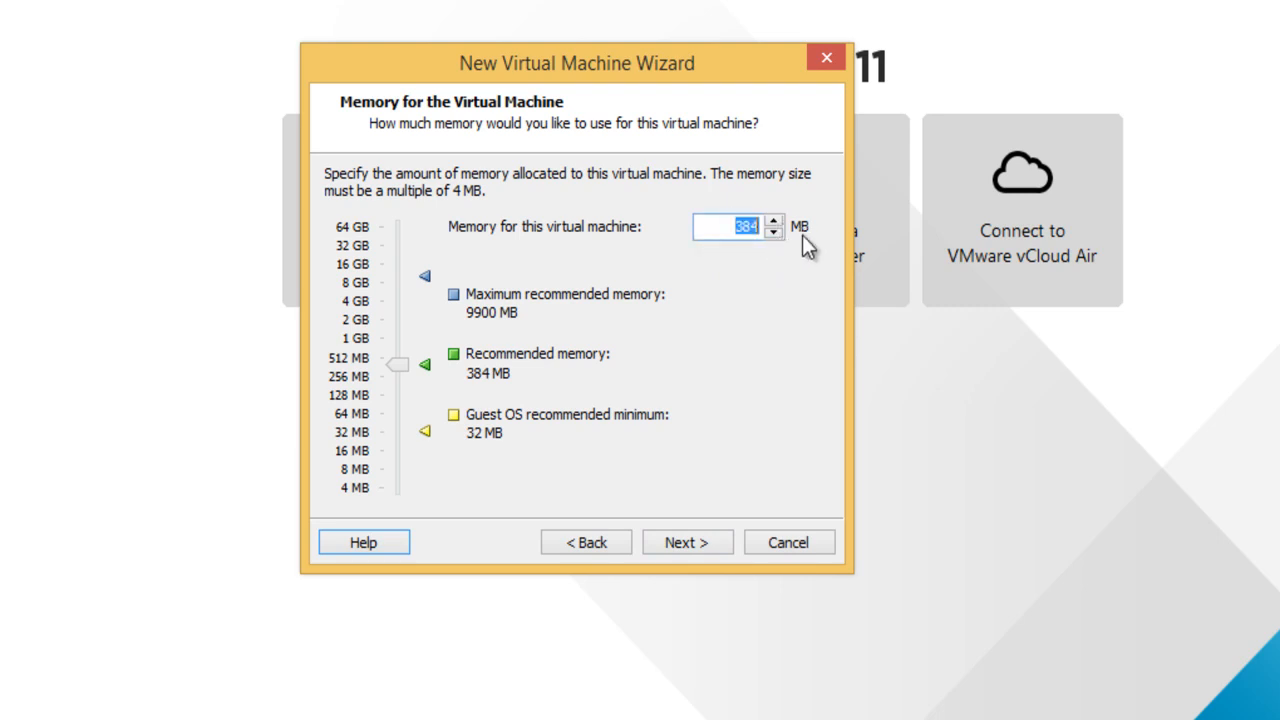
pyautogui.write('512')
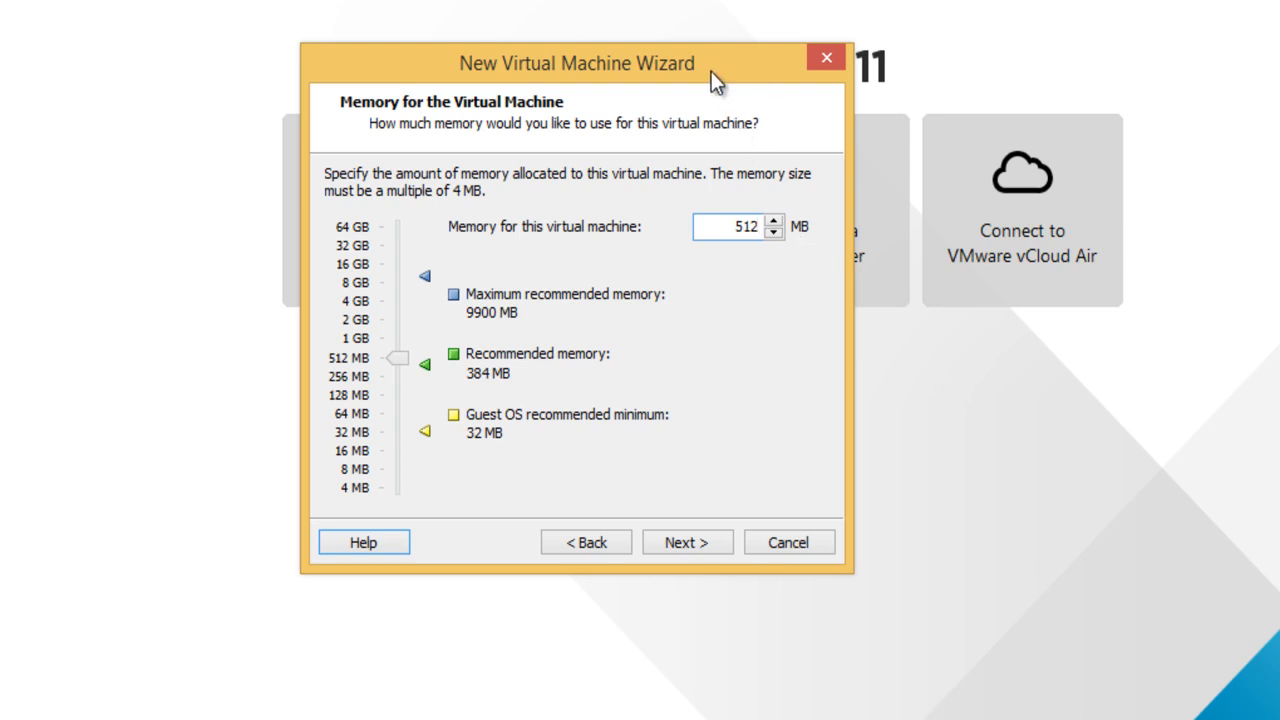
pyautogui.click(688, 542)
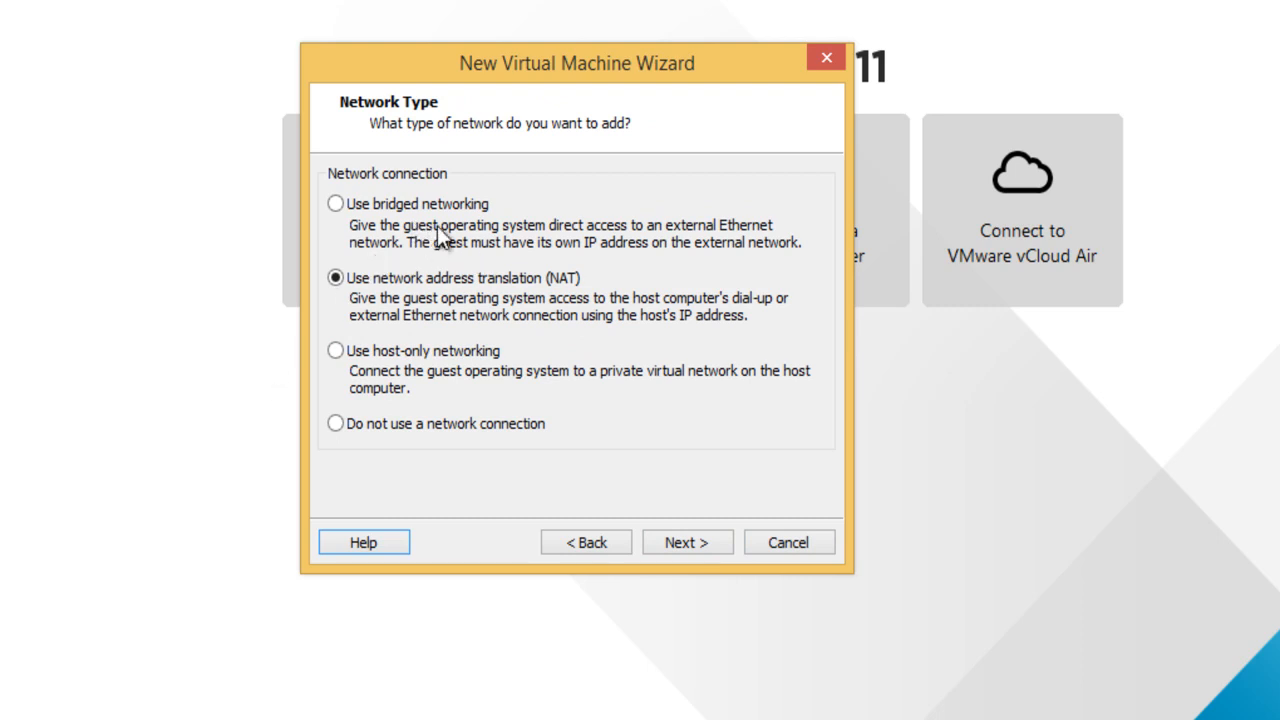
# Use bridged networking and keep the recommended LSI Logic SCSI controller
pyautogui.click(408, 202)
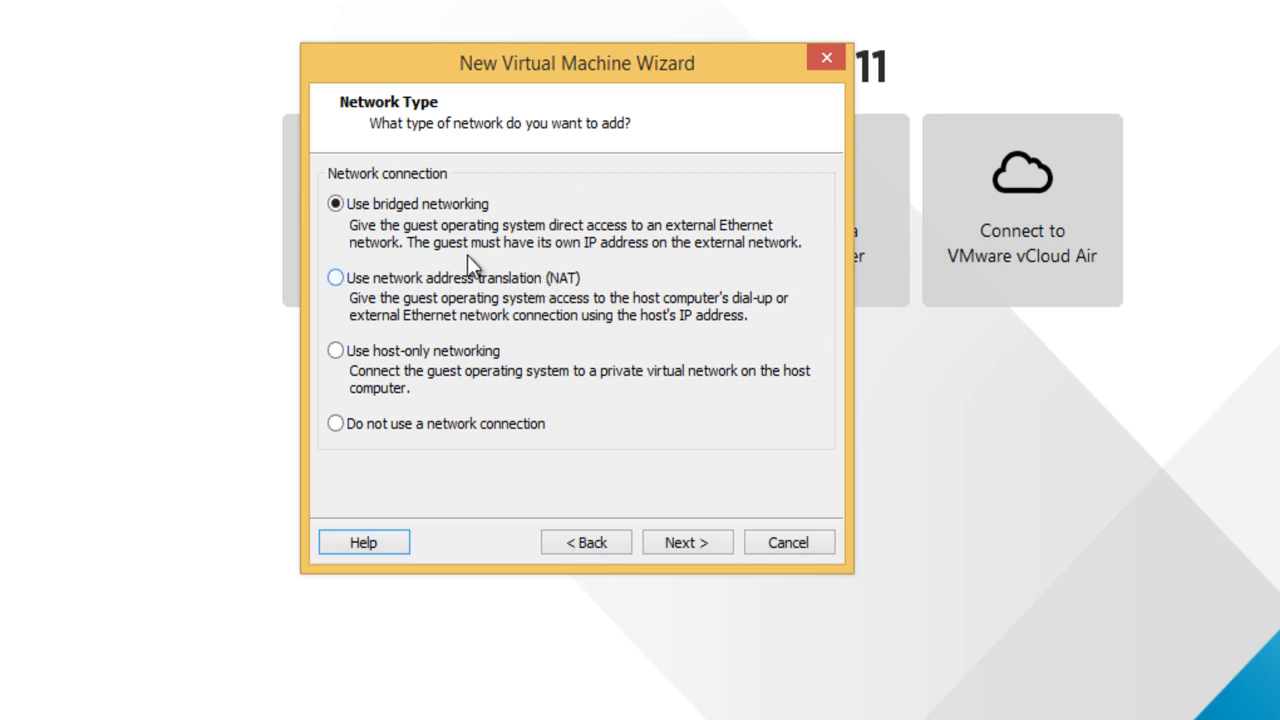
pyautogui.click(688, 545)
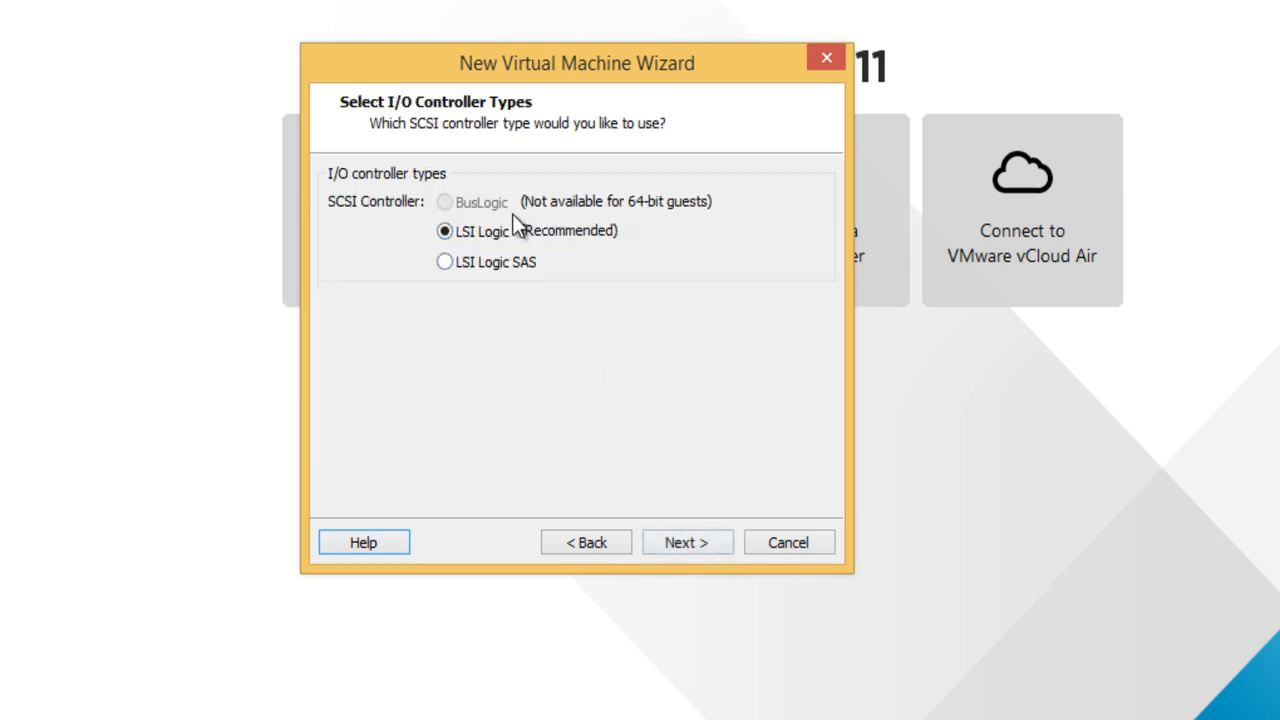
pyautogui.click(698, 543)
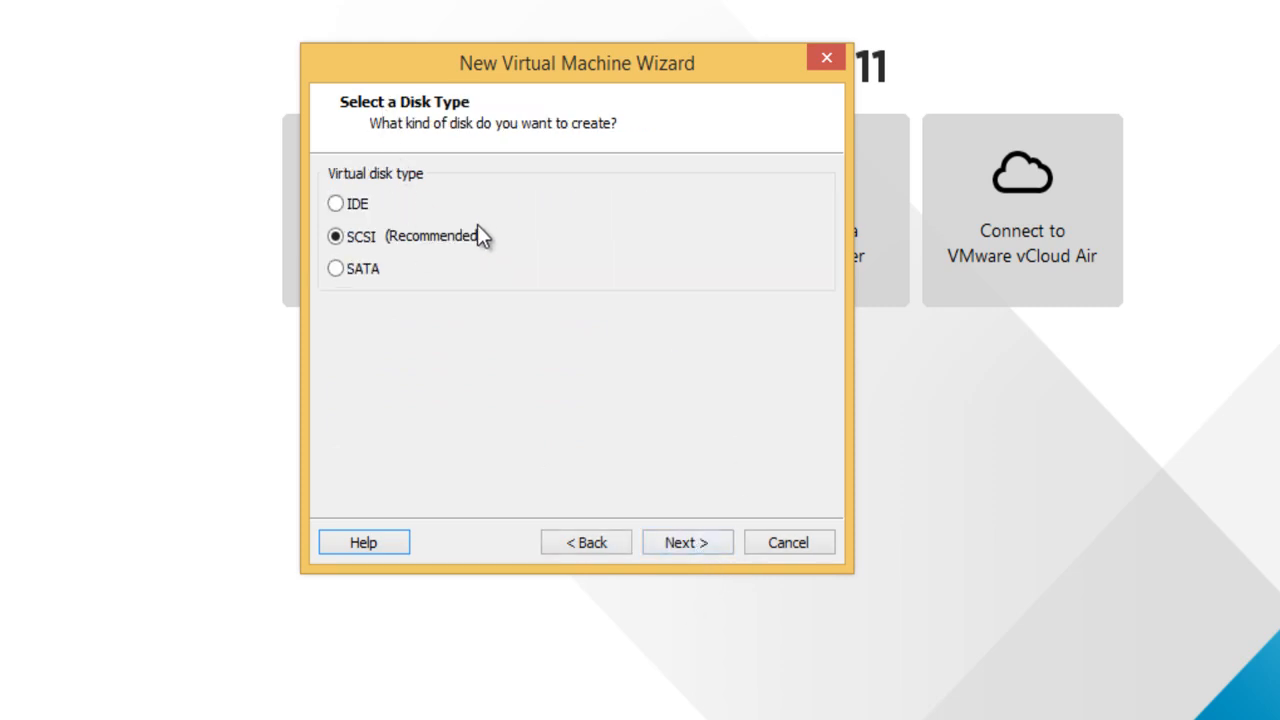
# Create a new SCSI virtual disk with a maximum size of 5 GB, stored as a single file without preallocating space
pyautogui.click(690, 543)
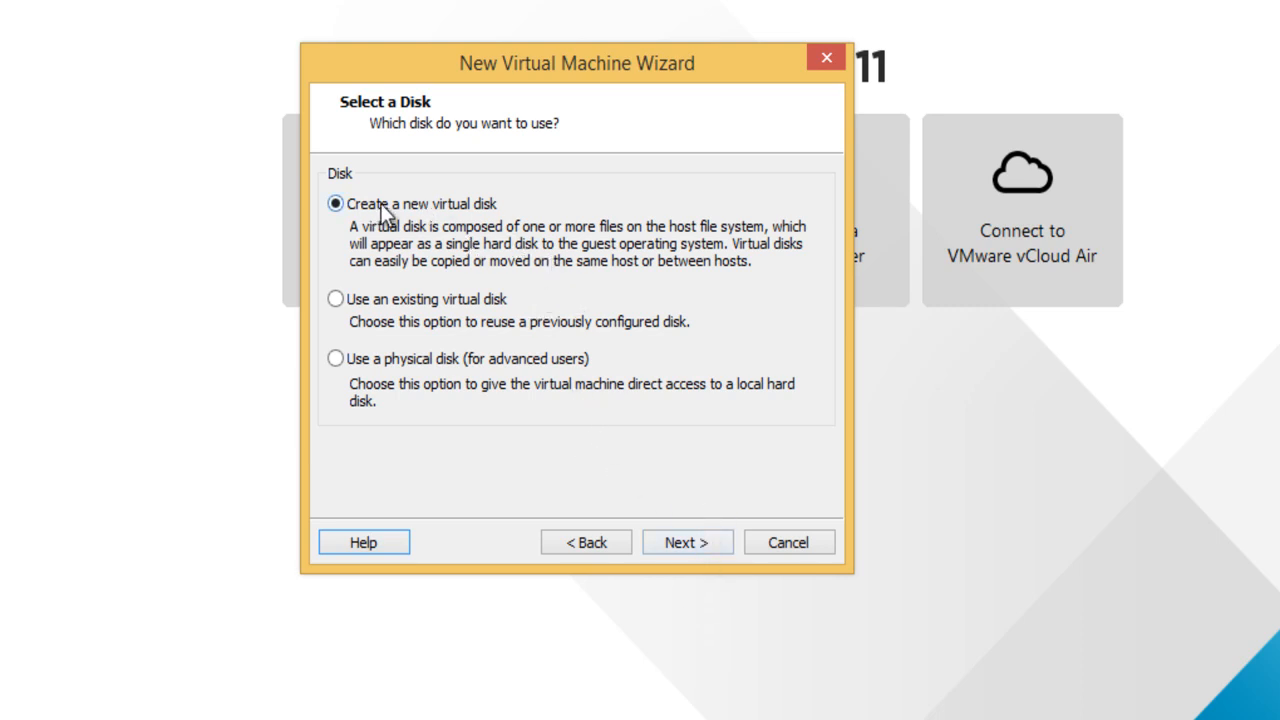
pyautogui.click(712, 519)
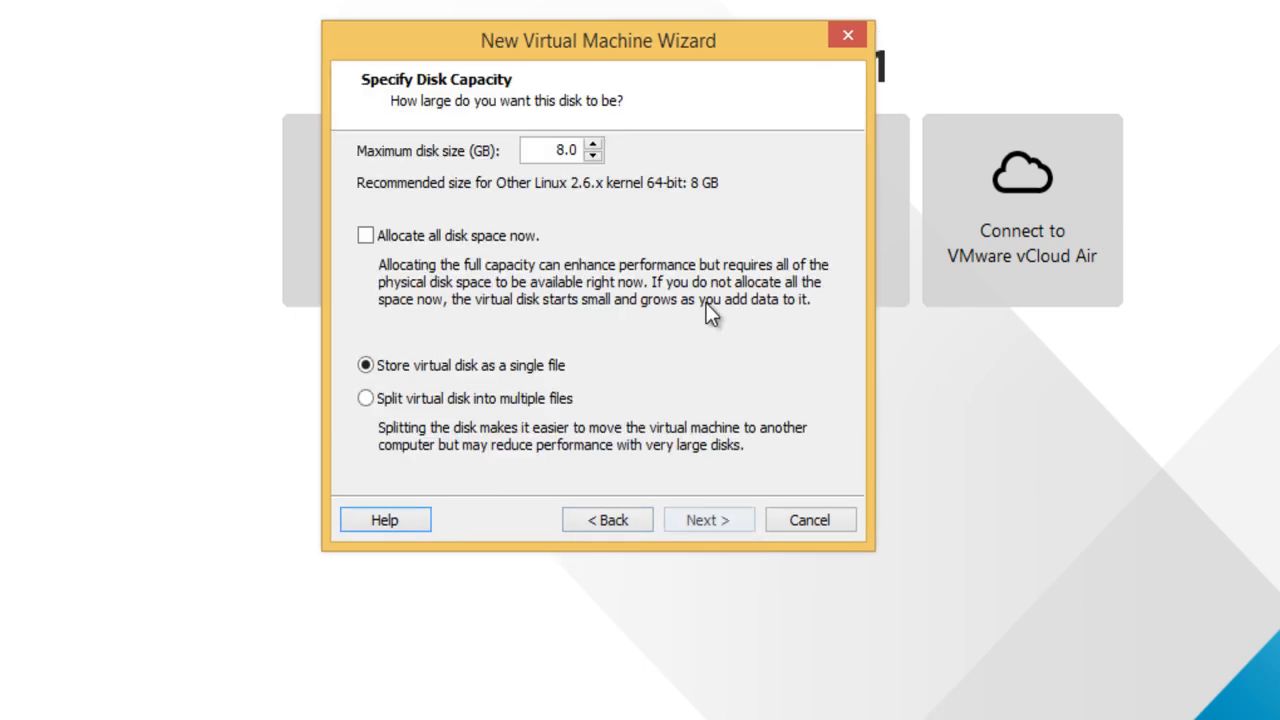
pyautogui.click(538, 150)
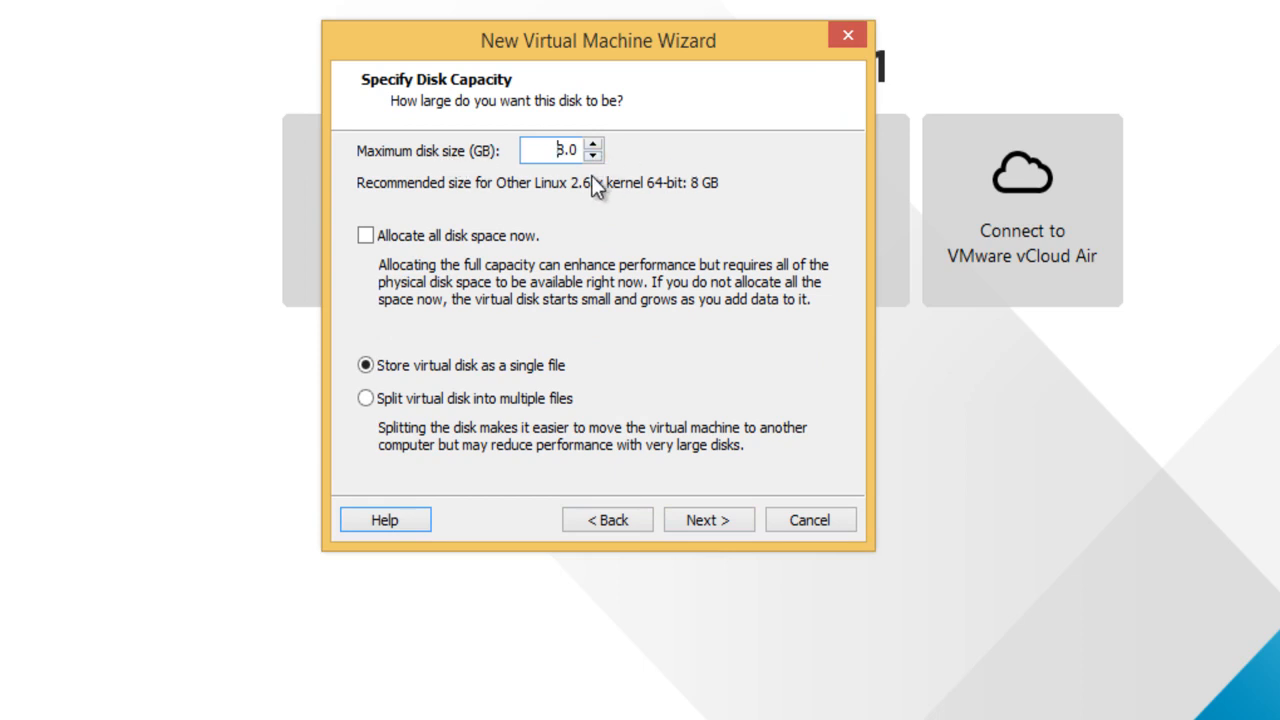
pyautogui.moveTo(565, 150); pyautogui.dragTo(546, 150)
pyautogui.write('5')
pyautogui.moveTo(568, 38); pyautogui.dragTo(583, 37)
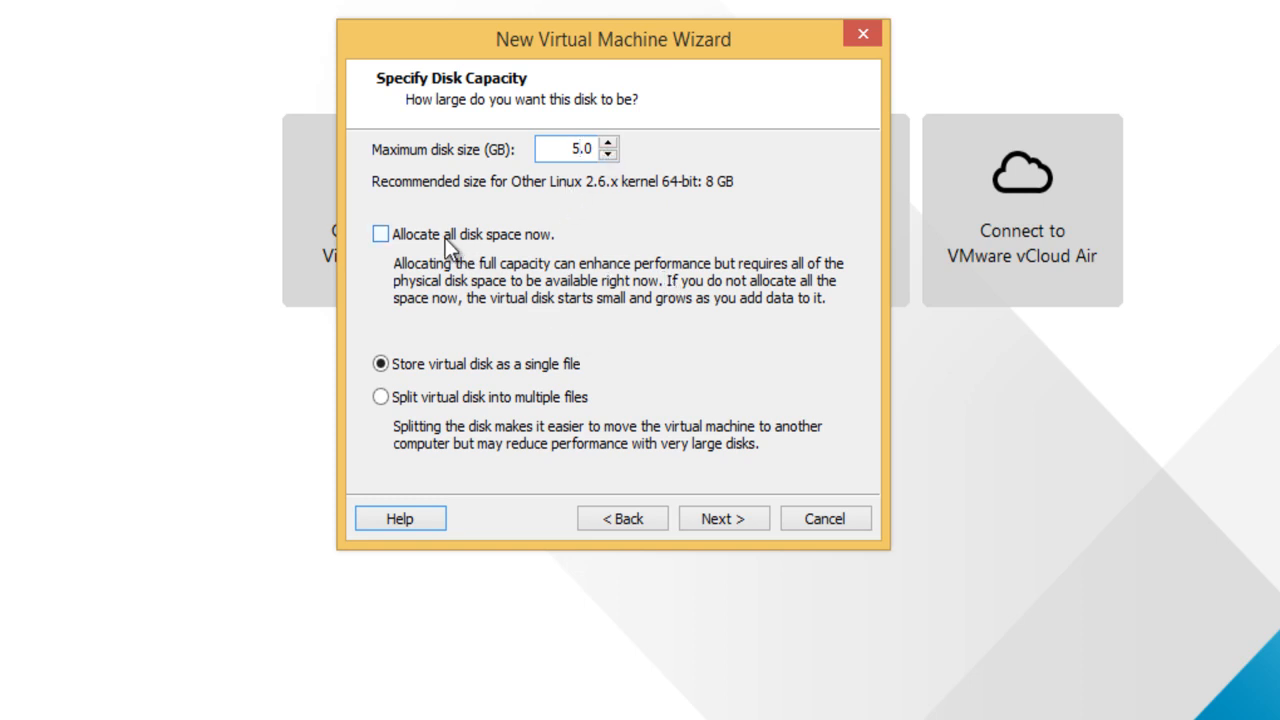
pyautogui.moveTo(569, 148); pyautogui.dragTo(596, 150)
pyautogui.click(582, 148)
pyautogui.click(723, 522)
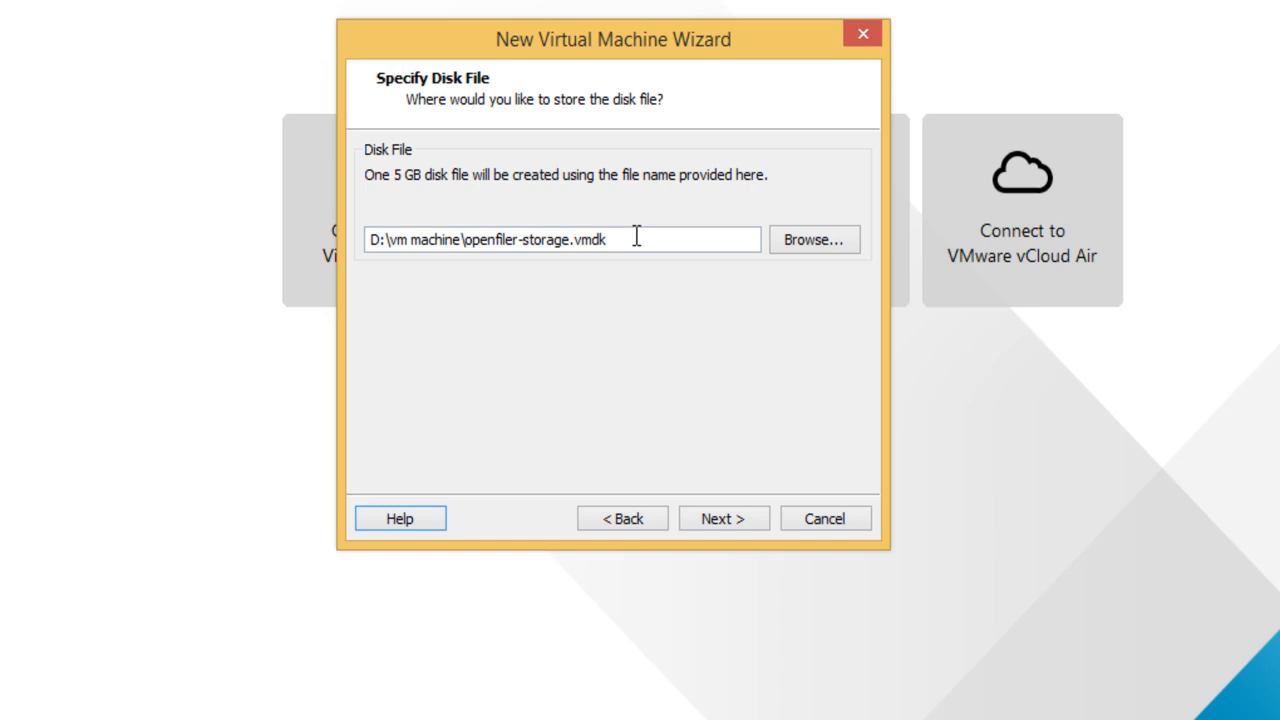
# Store the virtual disk file as openfiler-storage in the vm machine folder on drive D:
pyautogui.click(815, 240)
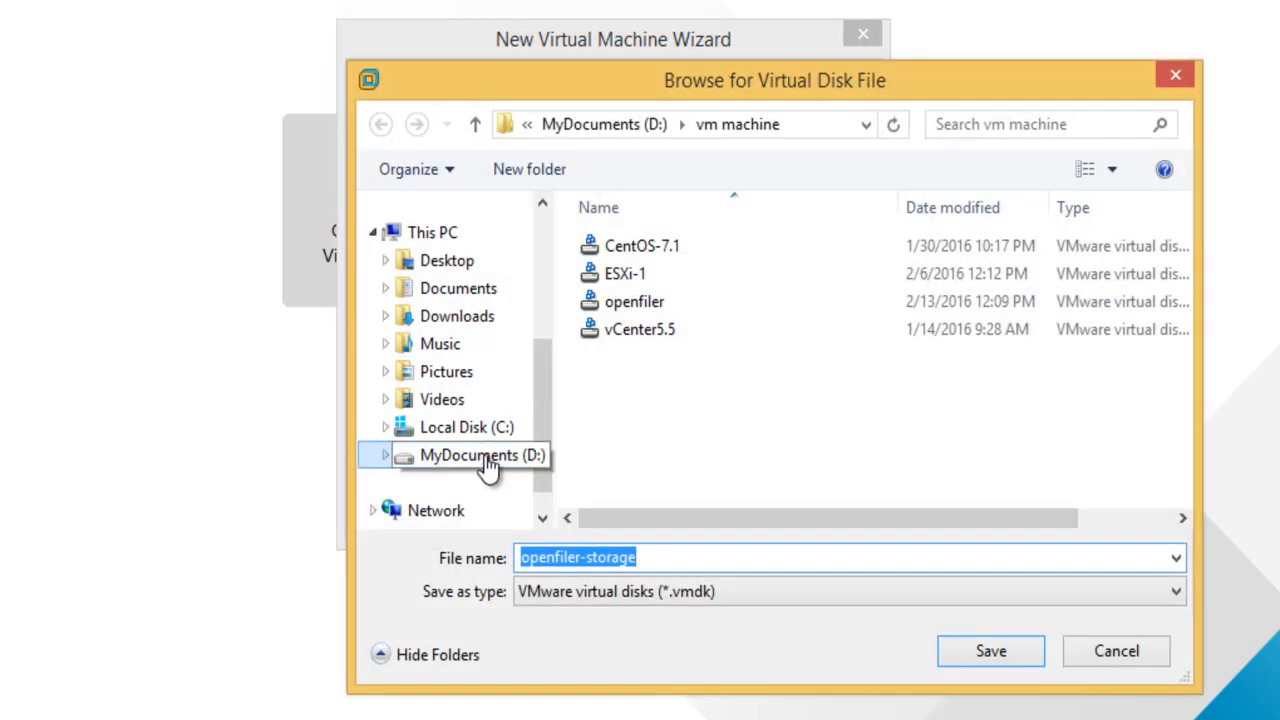
pyautogui.click(491, 472)
pyautogui.click(692, 466)
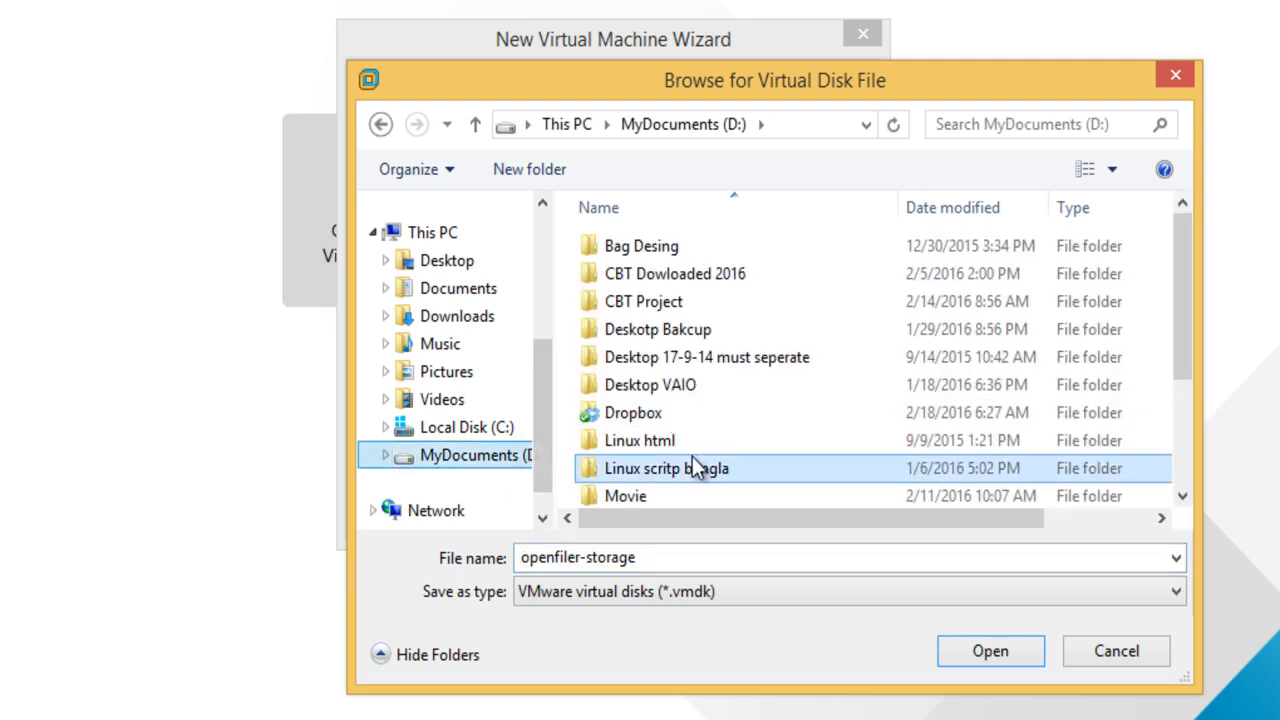
pyautogui.scroll(-2, 692, 466)
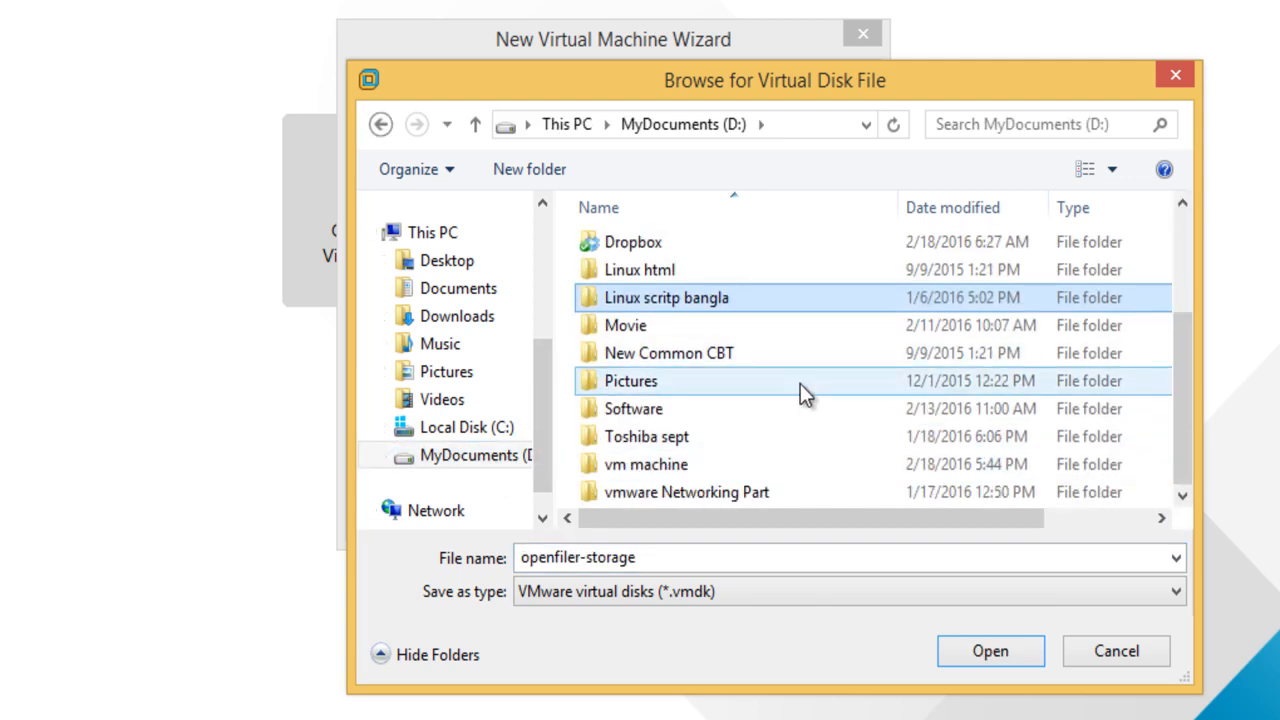
pyautogui.doubleClick(687, 466)
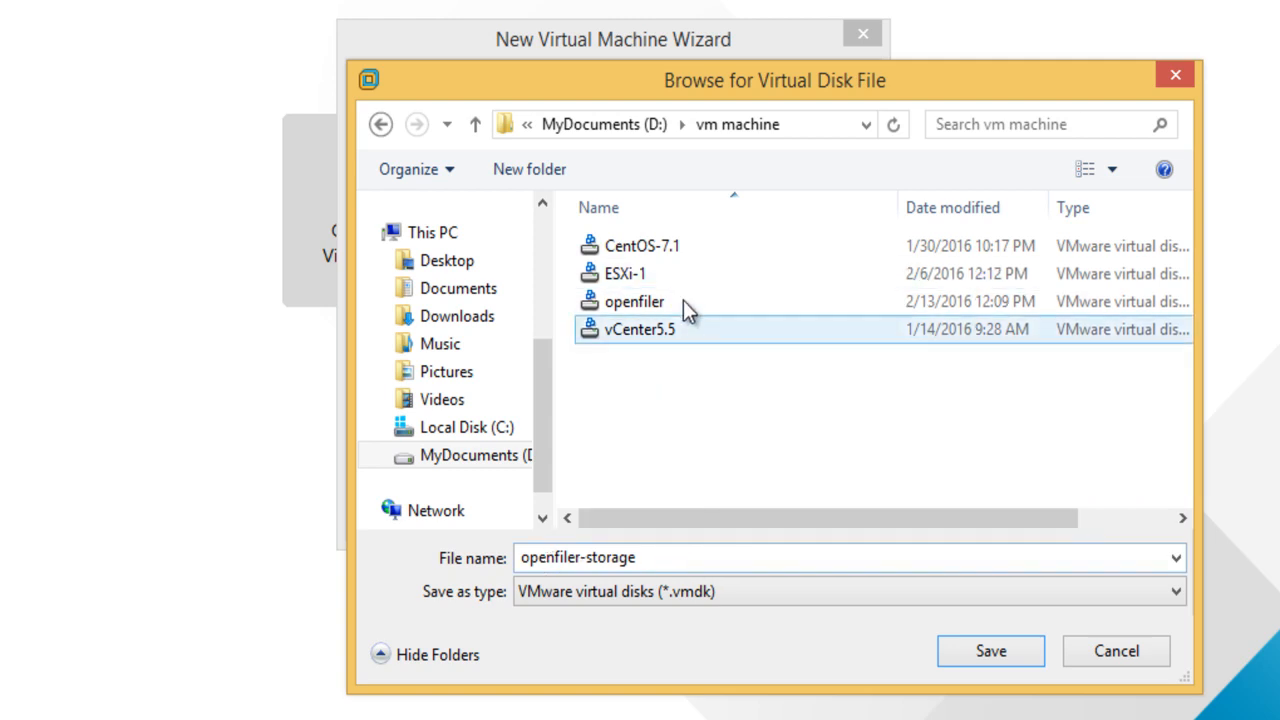
pyautogui.click(984, 661)
pyautogui.click(628, 240)
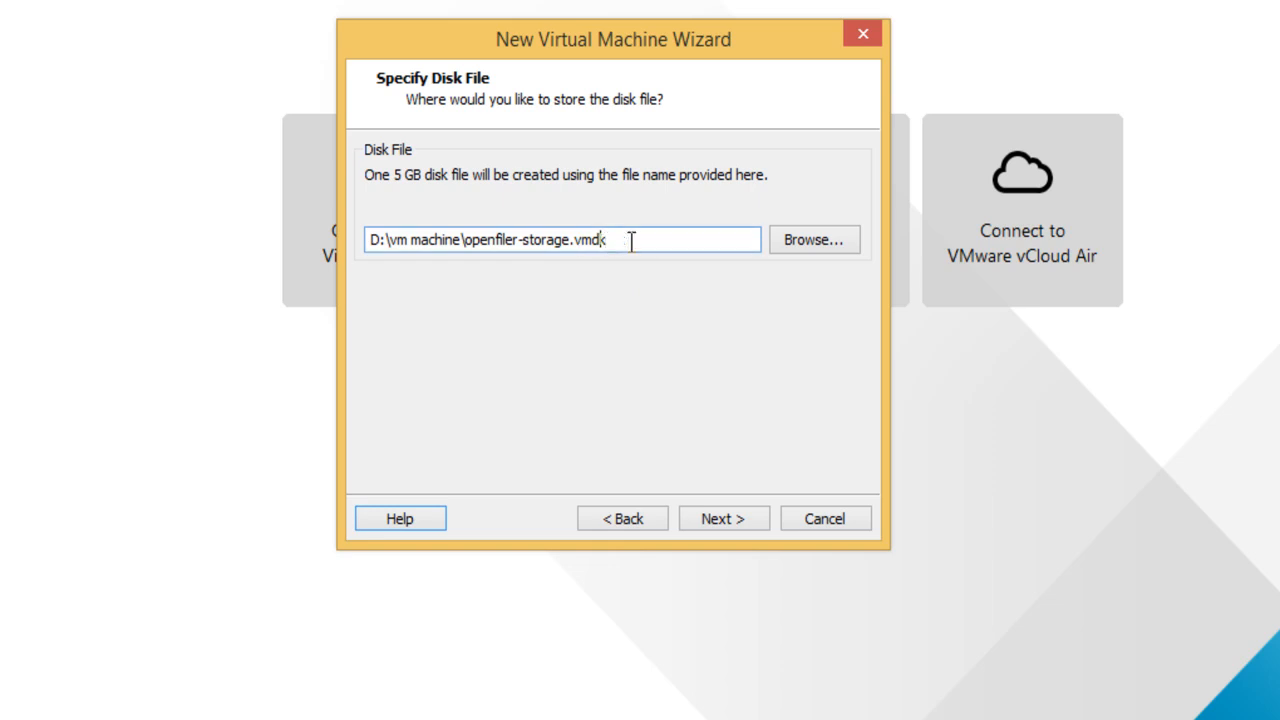
pyautogui.click(737, 520)
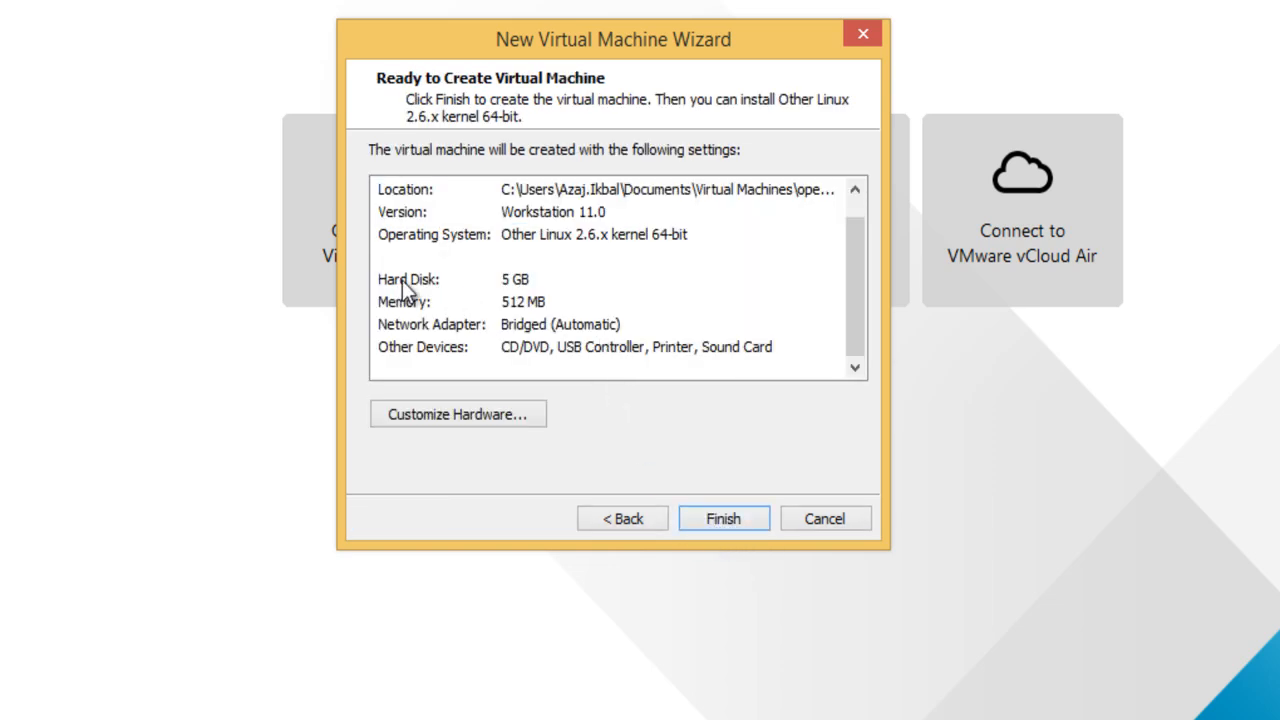
# Review the hard disk, memory and network adapter settings in the summary and finish creating the virtual machine
pyautogui.click(520, 284)
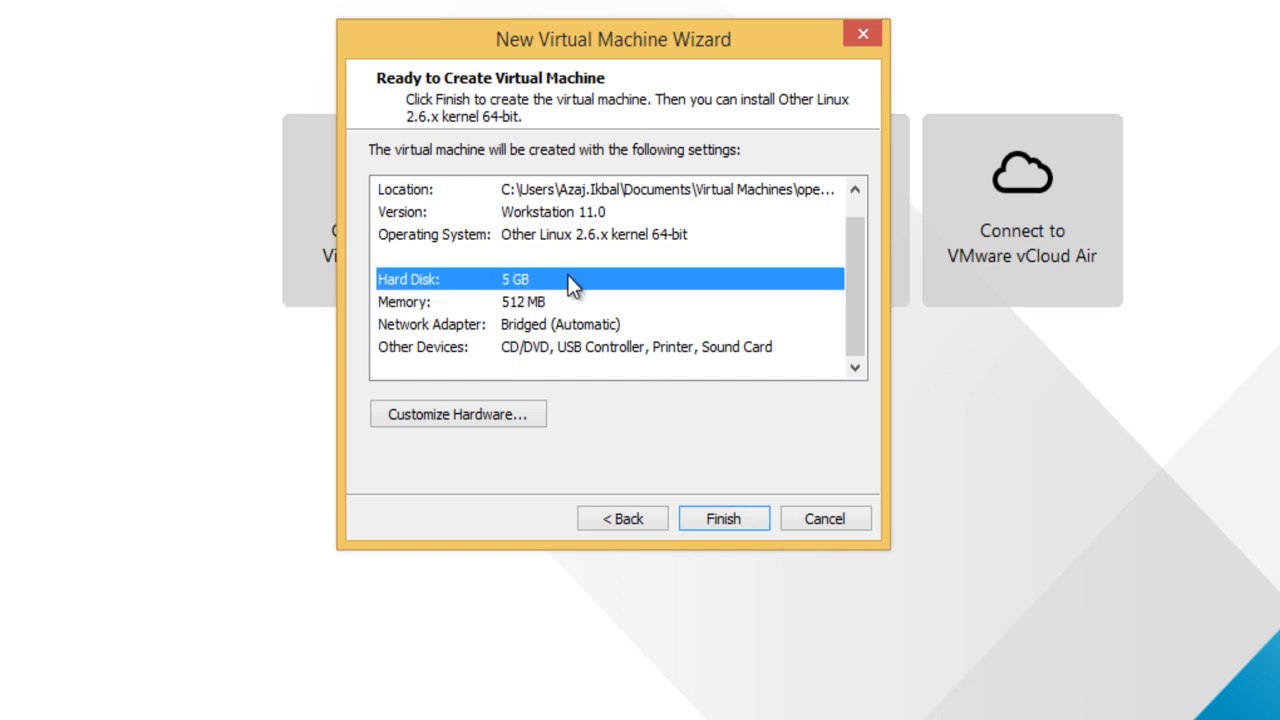
pyautogui.click(537, 303)
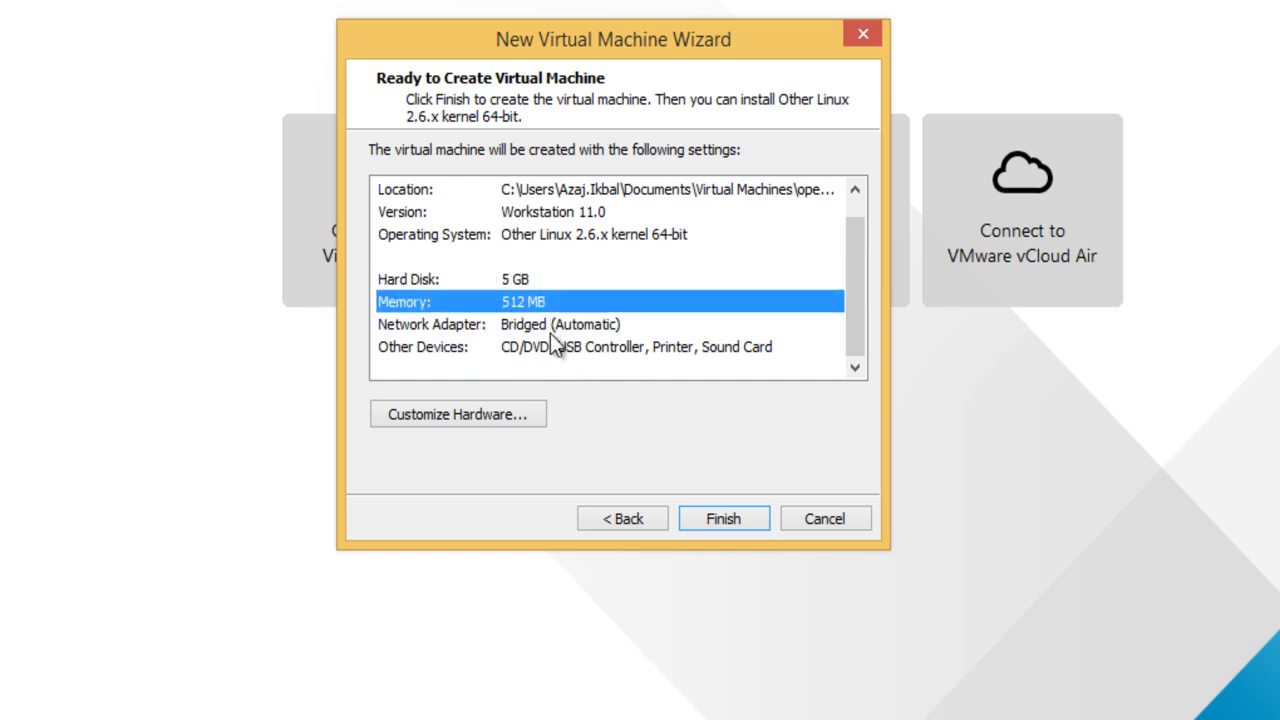
pyautogui.click(567, 326)
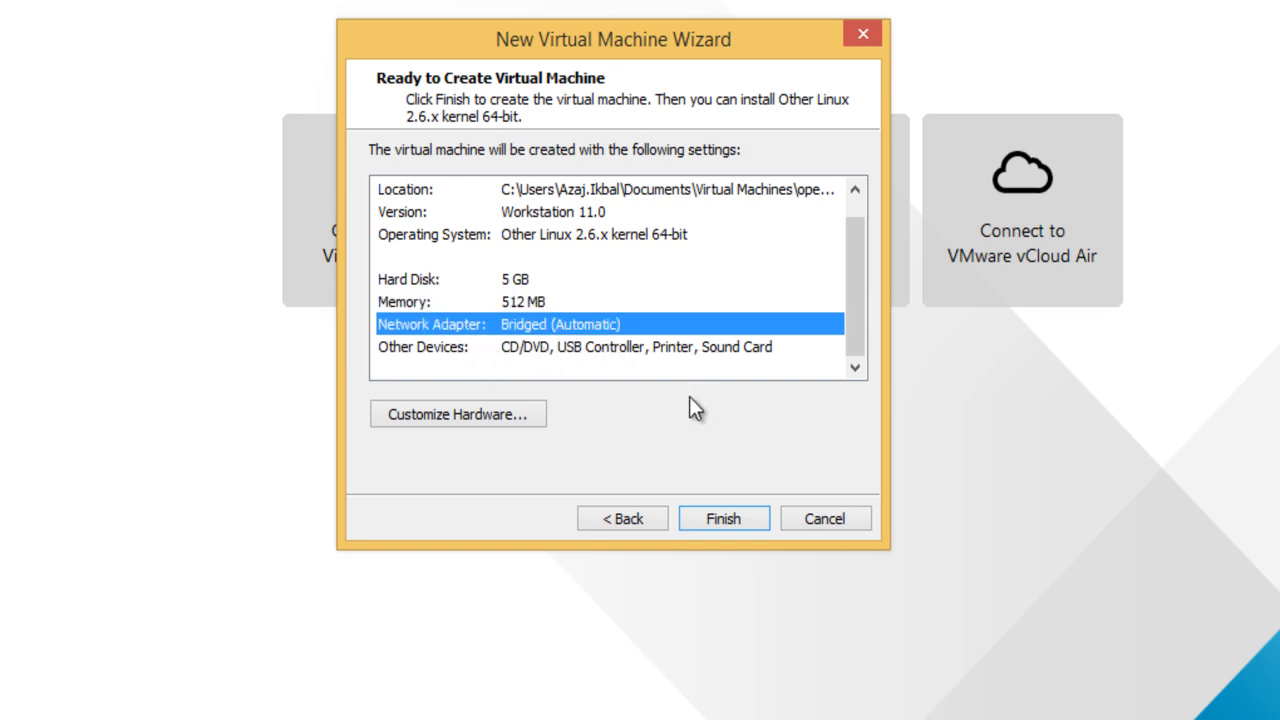
pyautogui.press('Tab')
pyautogui.click(723, 522)
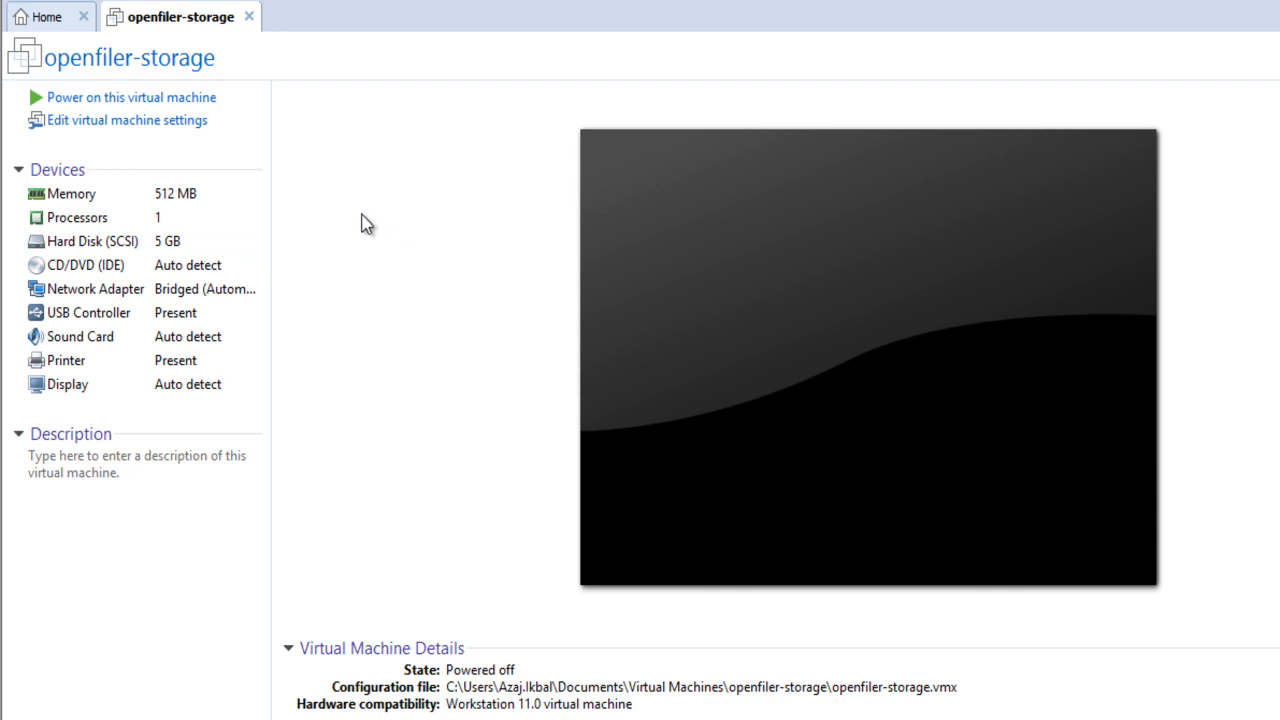
# Add a second hard disk to openfiler-storage as a new 50 GB SCSI virtual disk stored as a single file
pyautogui.click(104, 121)
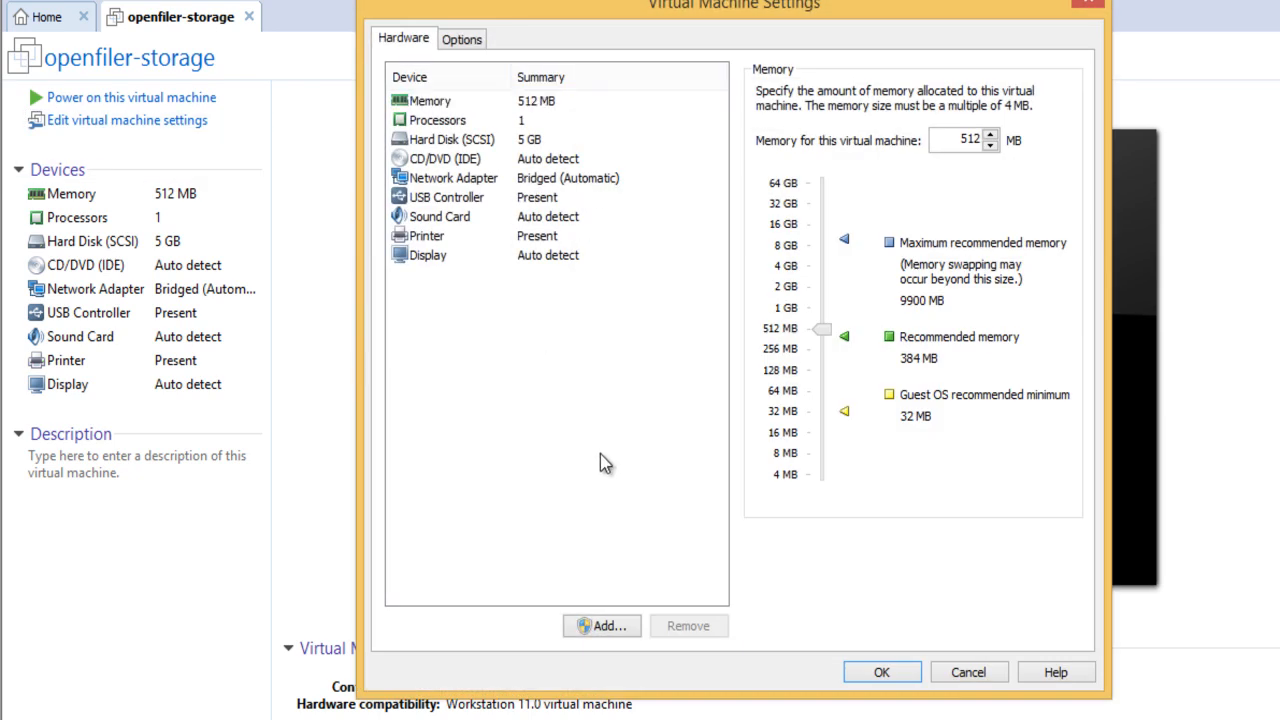
pyautogui.click(606, 627)
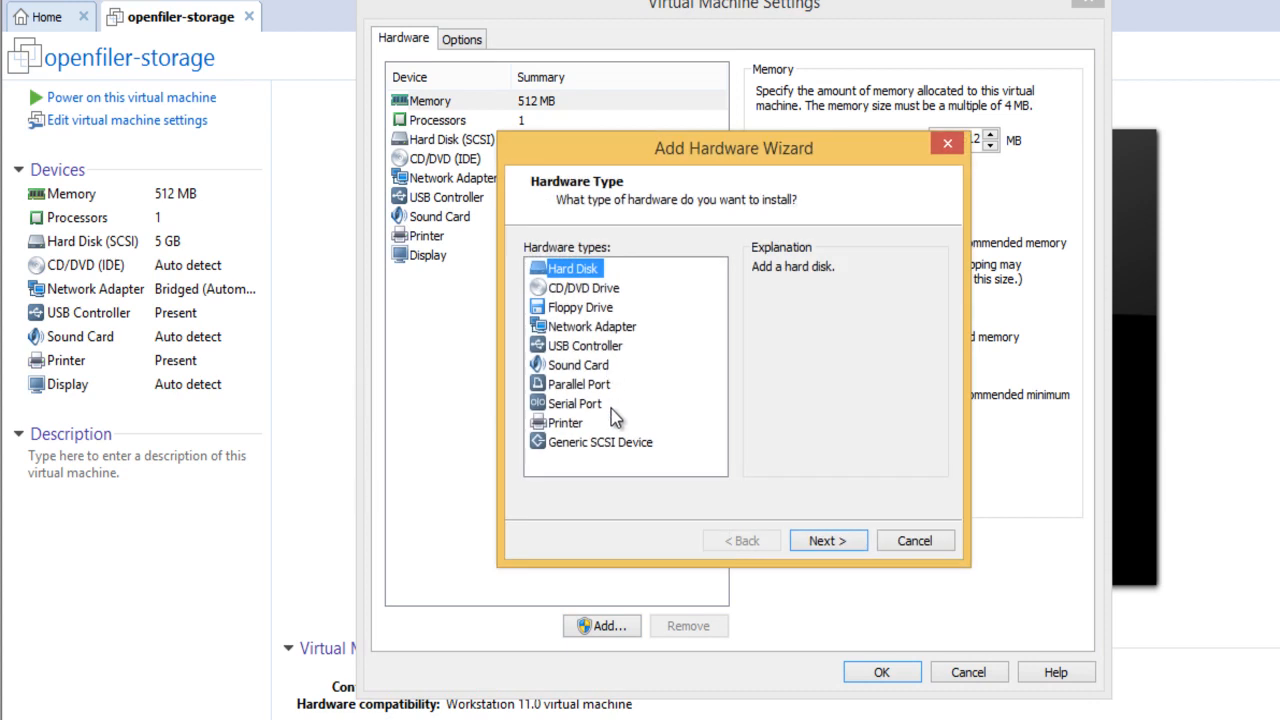
pyautogui.click(844, 541)
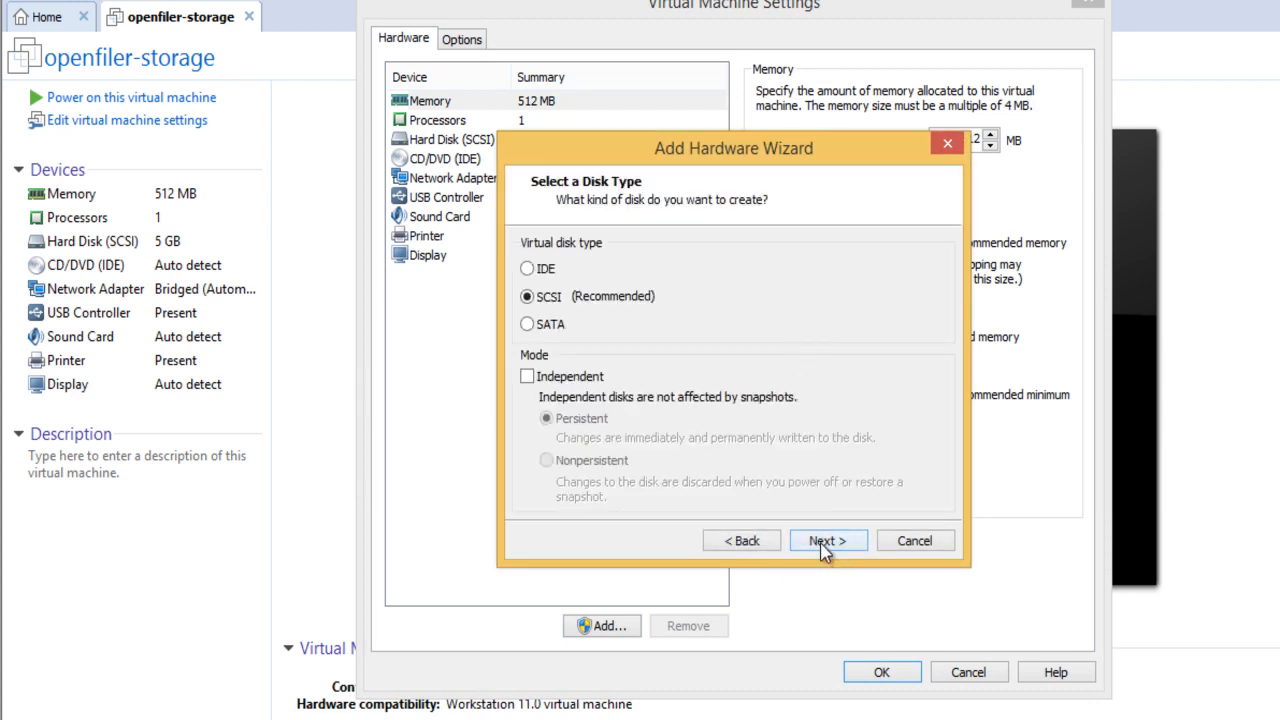
pyautogui.click(825, 541)
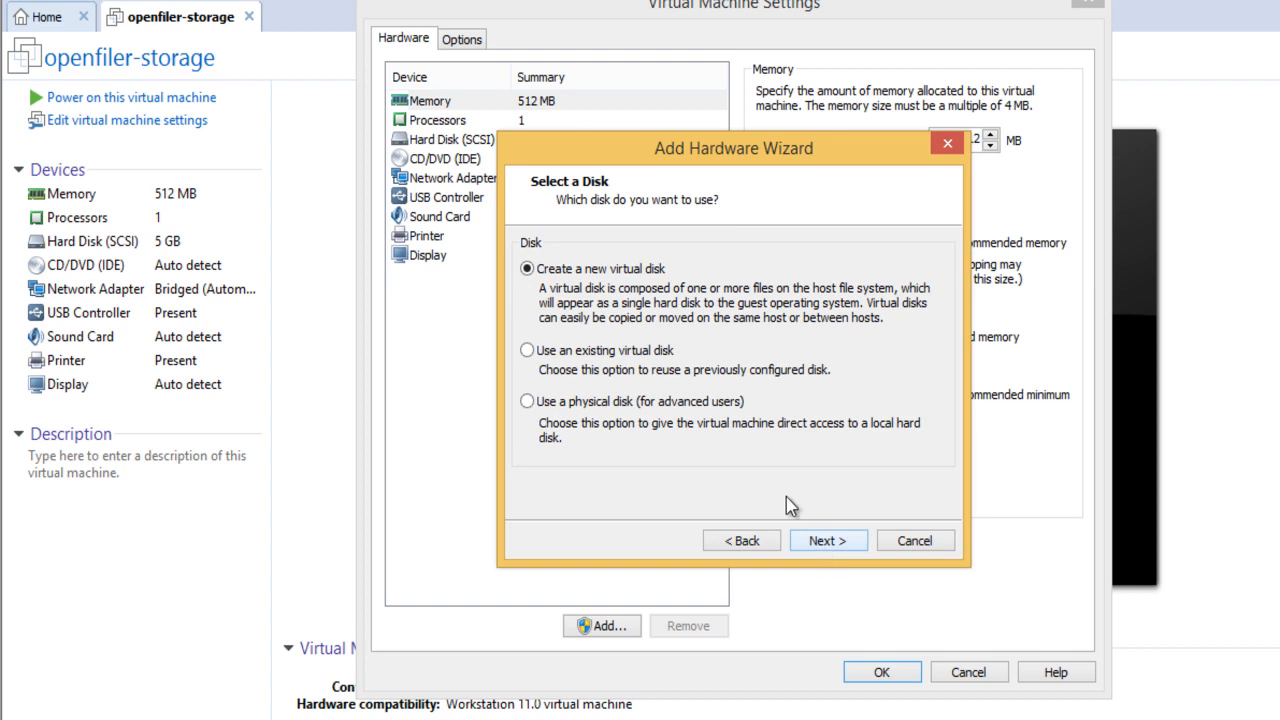
pyautogui.click(829, 545)
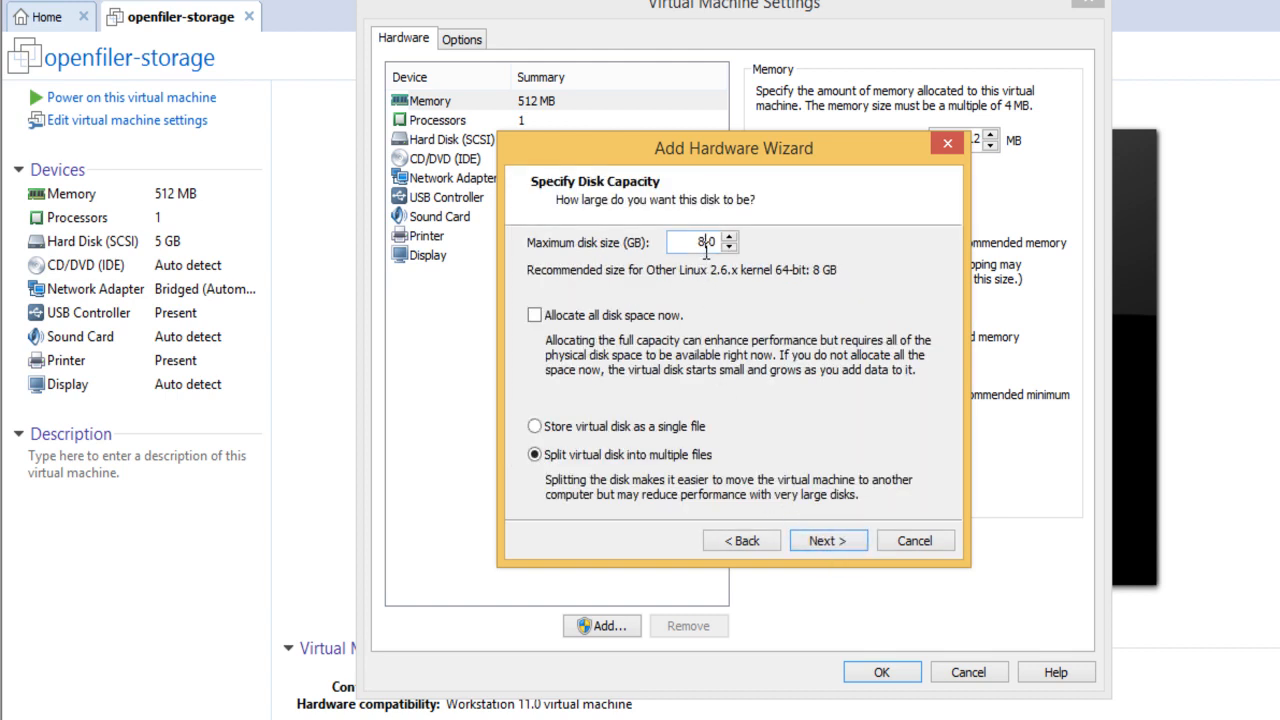
pyautogui.moveTo(705, 242); pyautogui.dragTo(662, 255)
pyautogui.write('50')
pyautogui.click(594, 428)
pyautogui.click(811, 543)
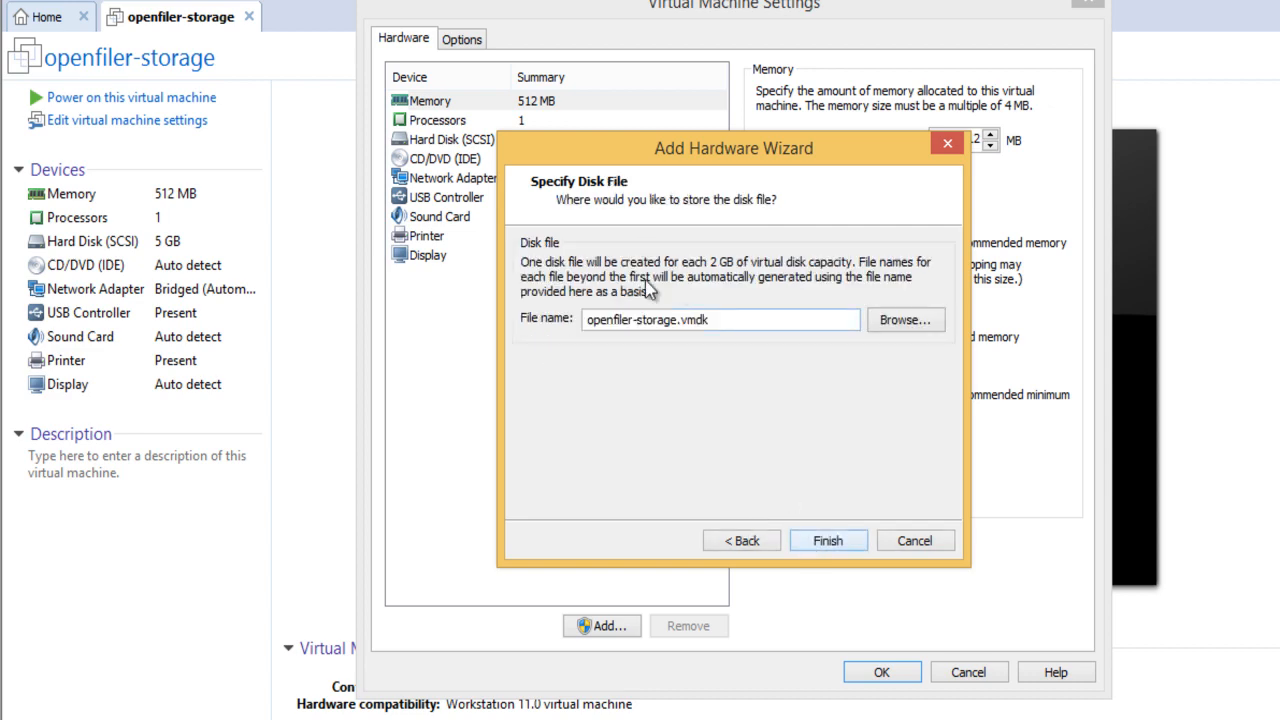
# Save the new hard disk's file as 2nd disk in the vm machine folder on drive D: and finish adding it
pyautogui.click(904, 320)
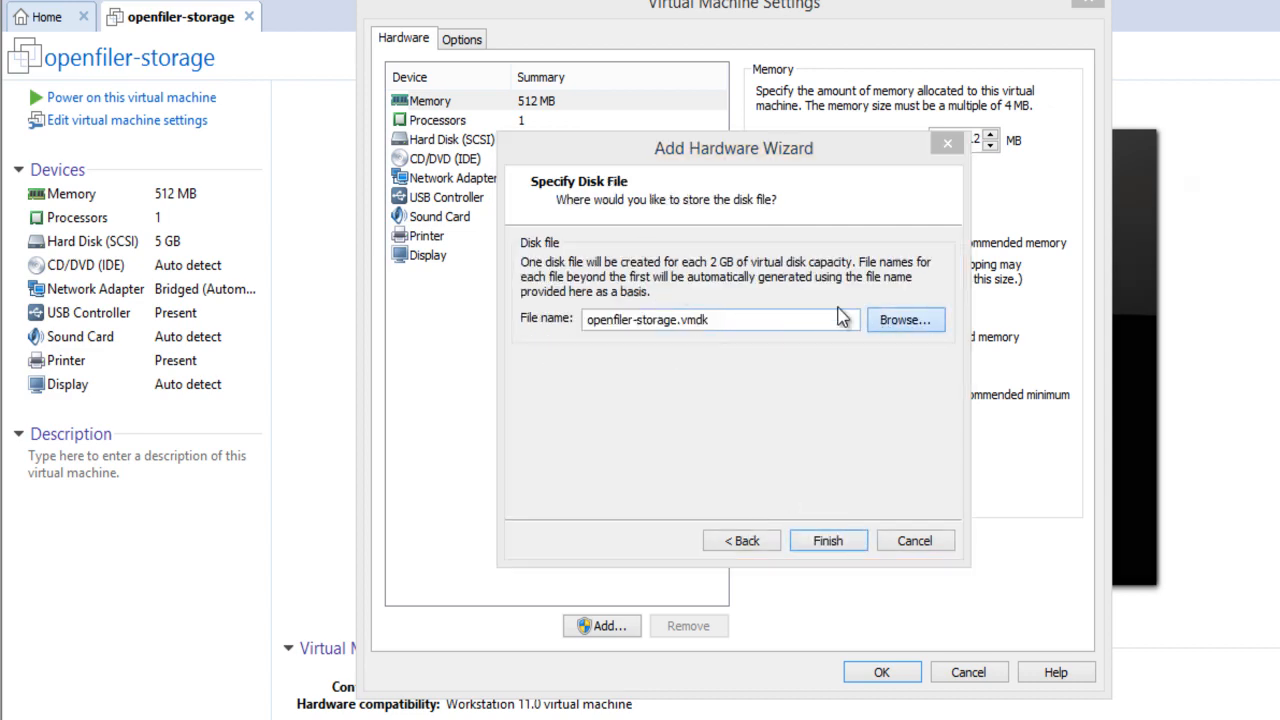
pyautogui.click(610, 576)
pyautogui.click(745, 491)
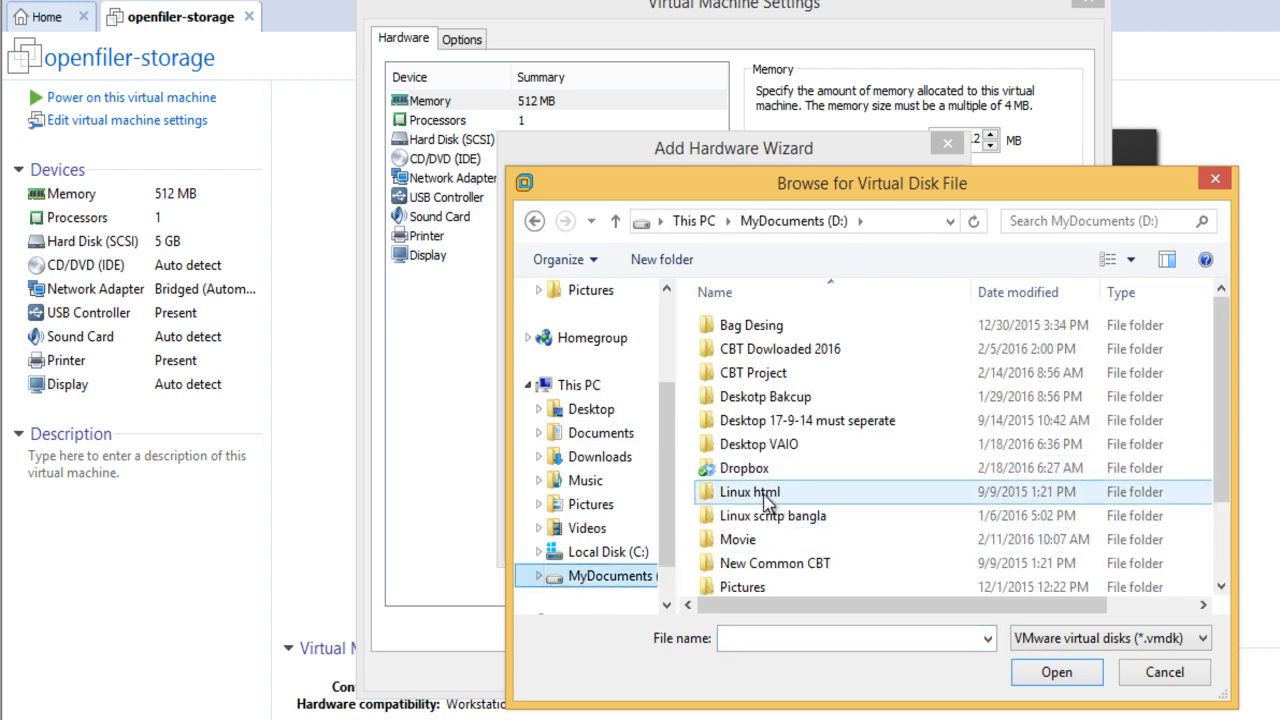
pyautogui.scroll(-2, 750, 500)
pyautogui.click(773, 565)
pyautogui.doubleClick(773, 560)
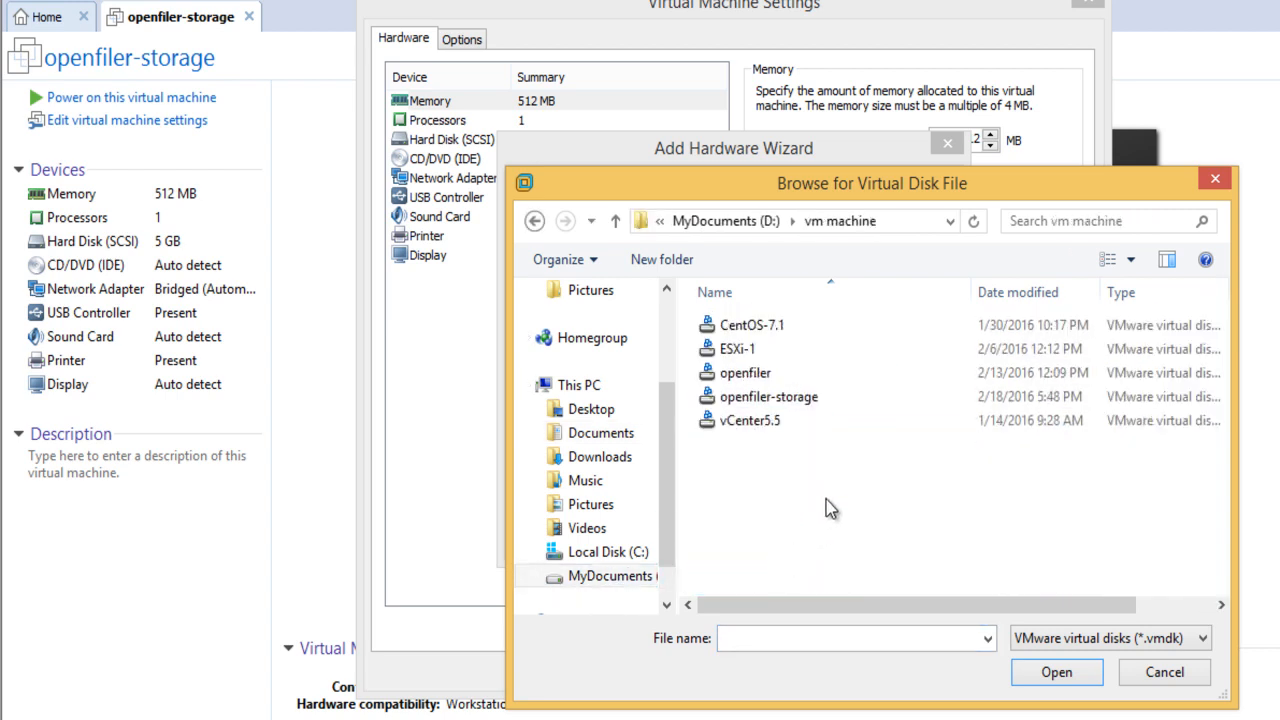
pyautogui.click(877, 637)
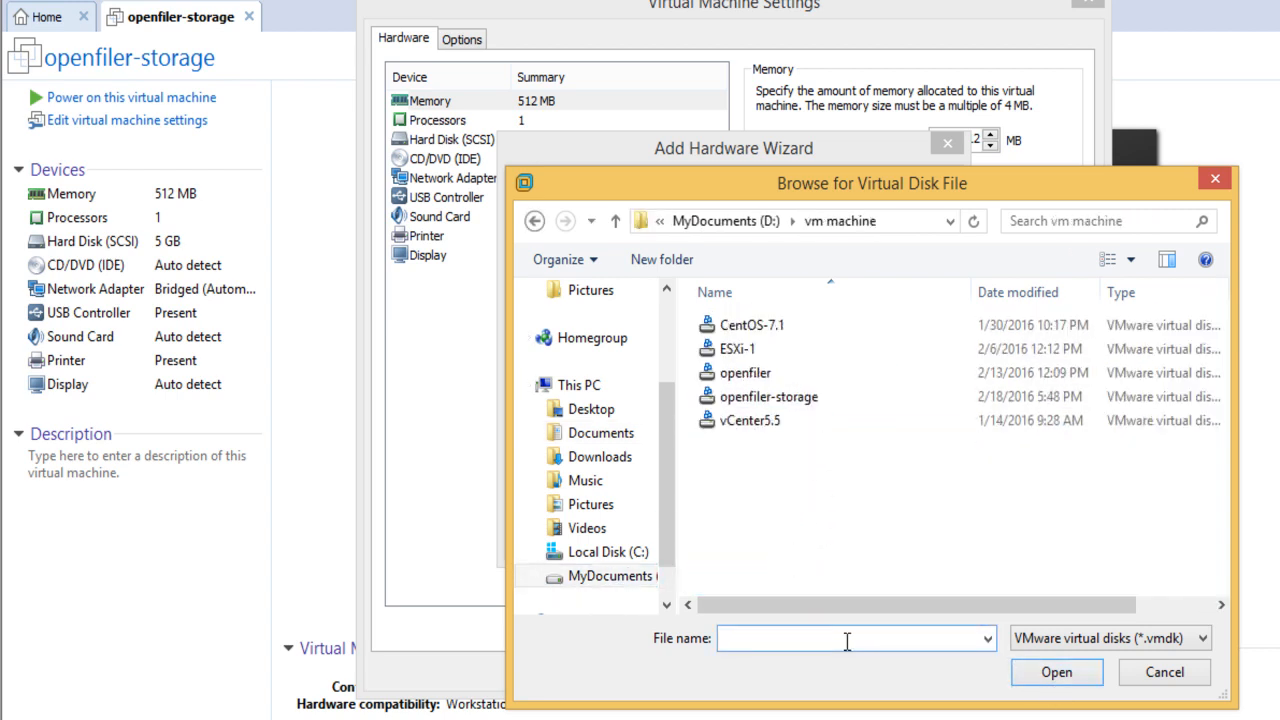
pyautogui.write('2nd disk')
pyautogui.click(1060, 676)
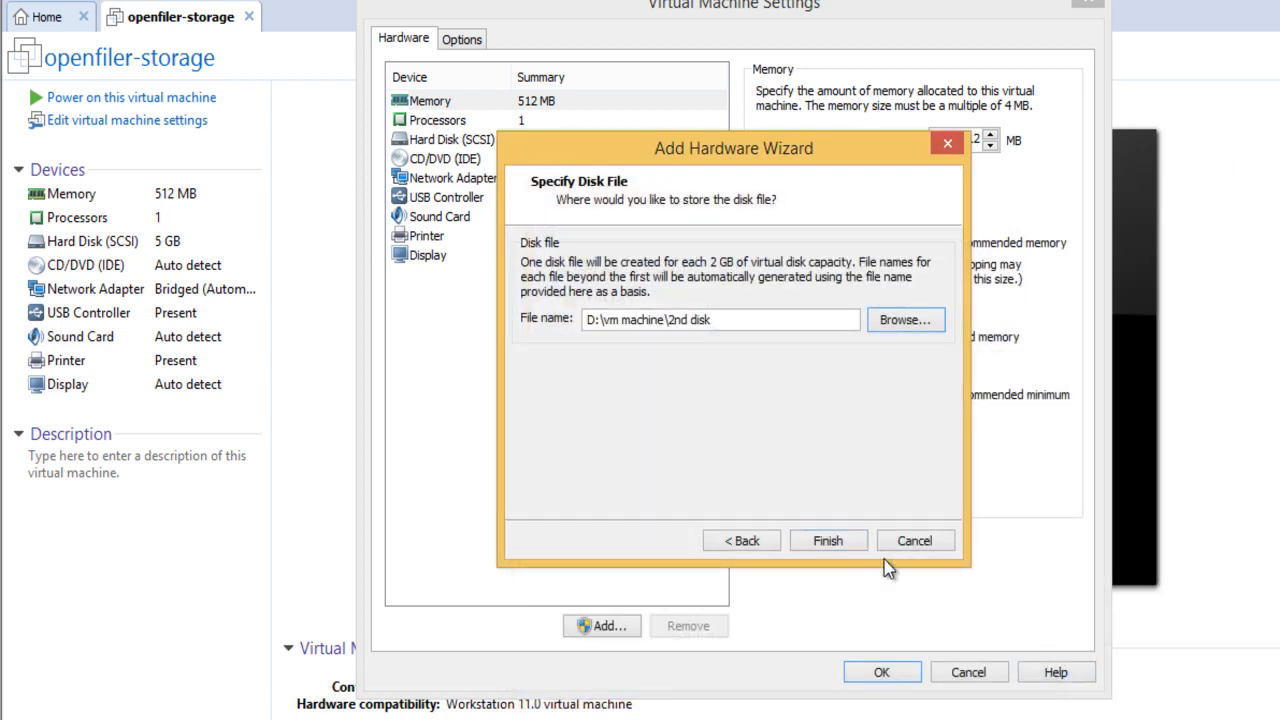
pyautogui.click(822, 546)
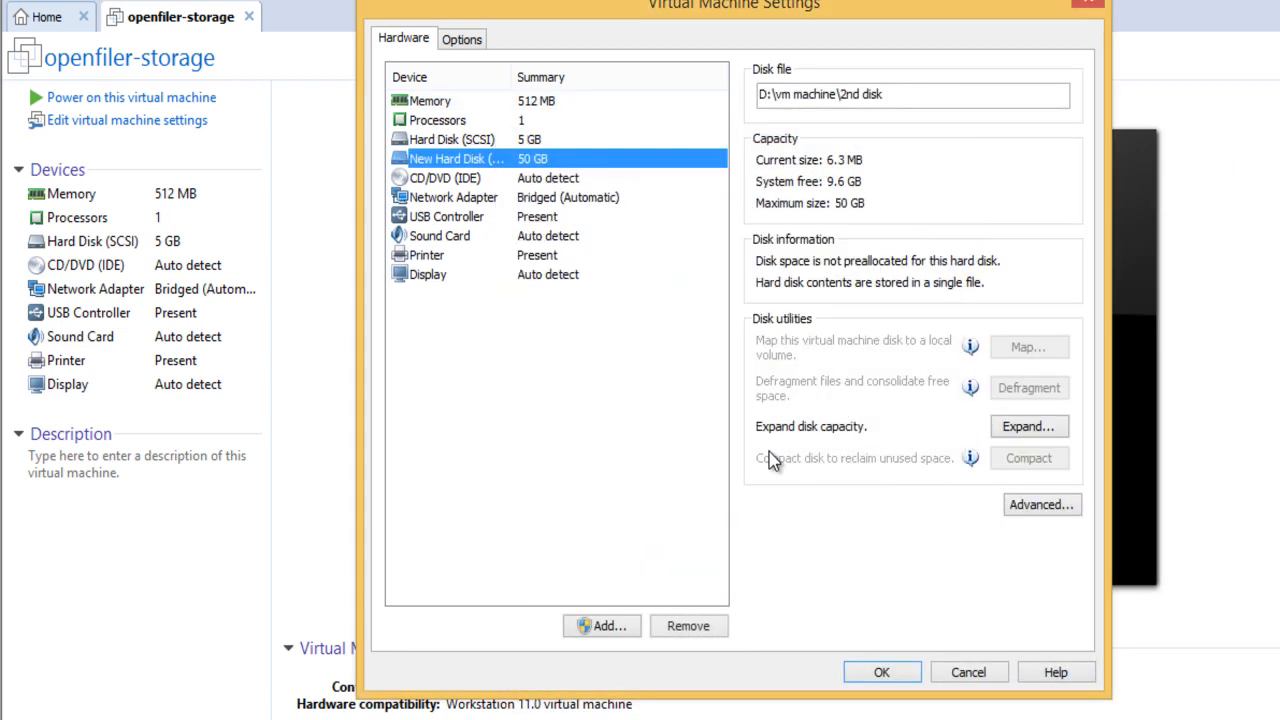
# Check the details of both hard disks and the new disk's expansion option without resizing it, and apply the virtual machine settings
pyautogui.click(500, 140)
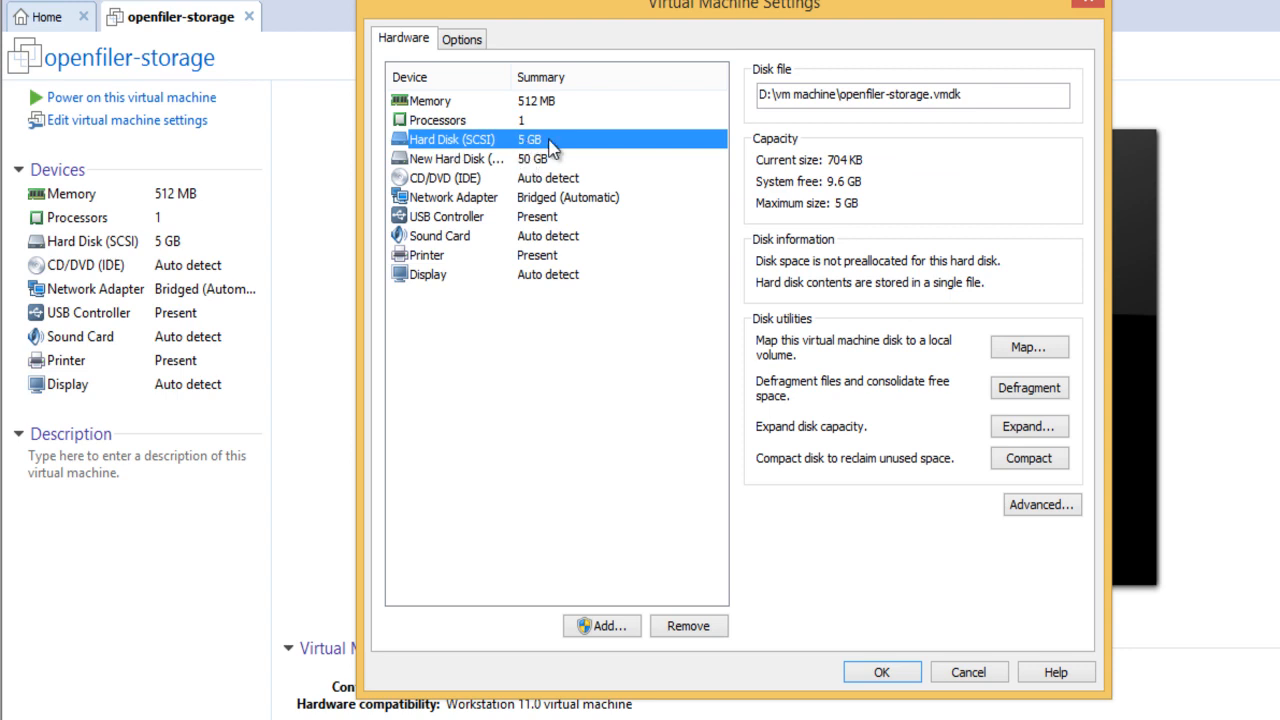
pyautogui.click(492, 165)
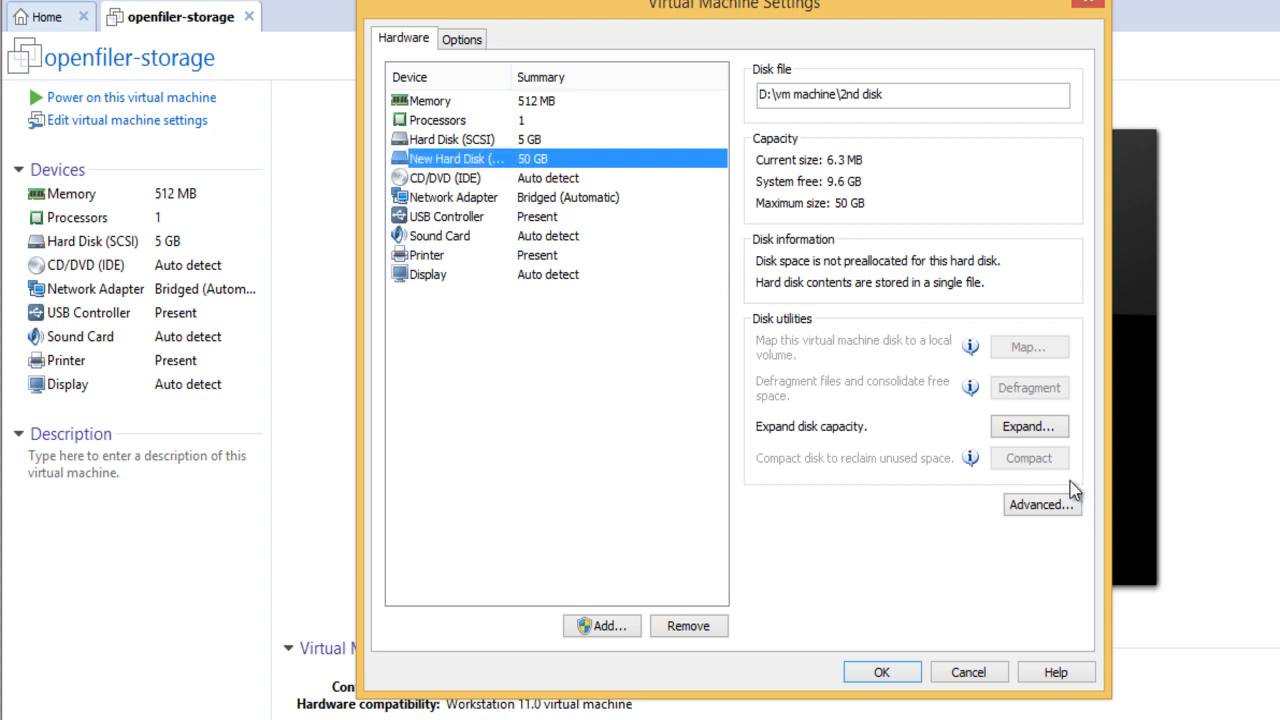
pyautogui.click(1050, 426)
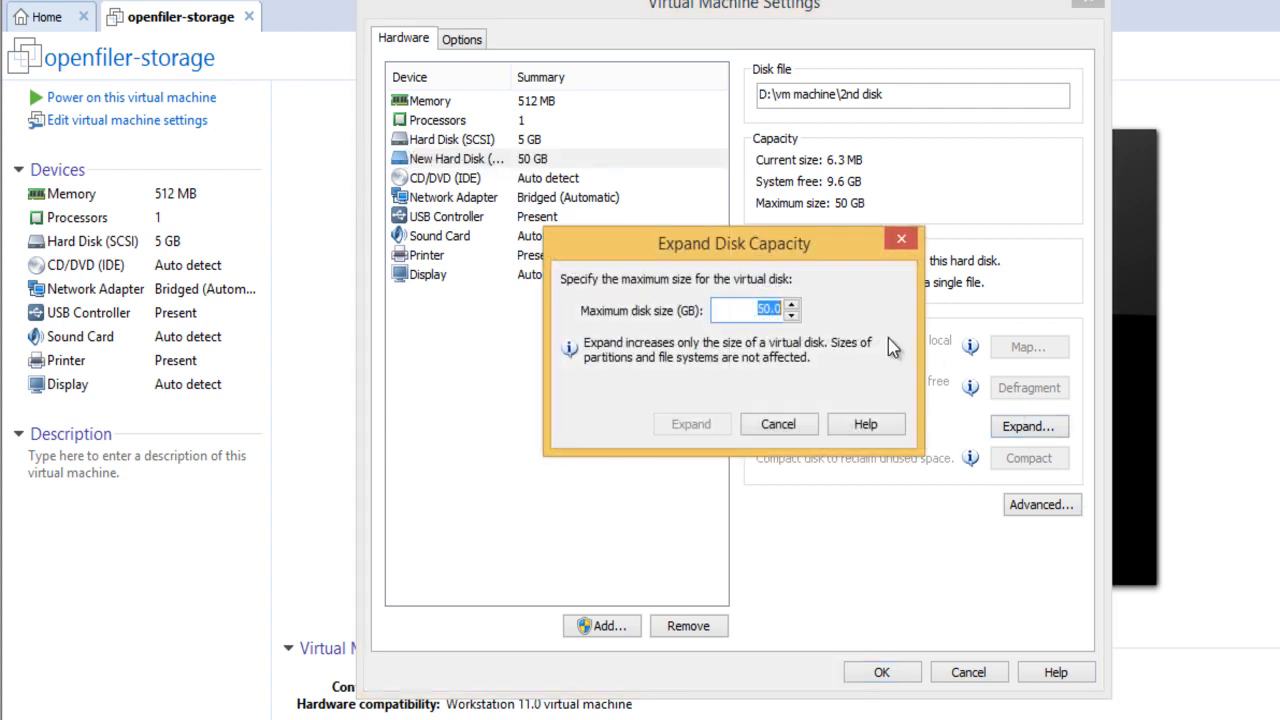
pyautogui.click(786, 428)
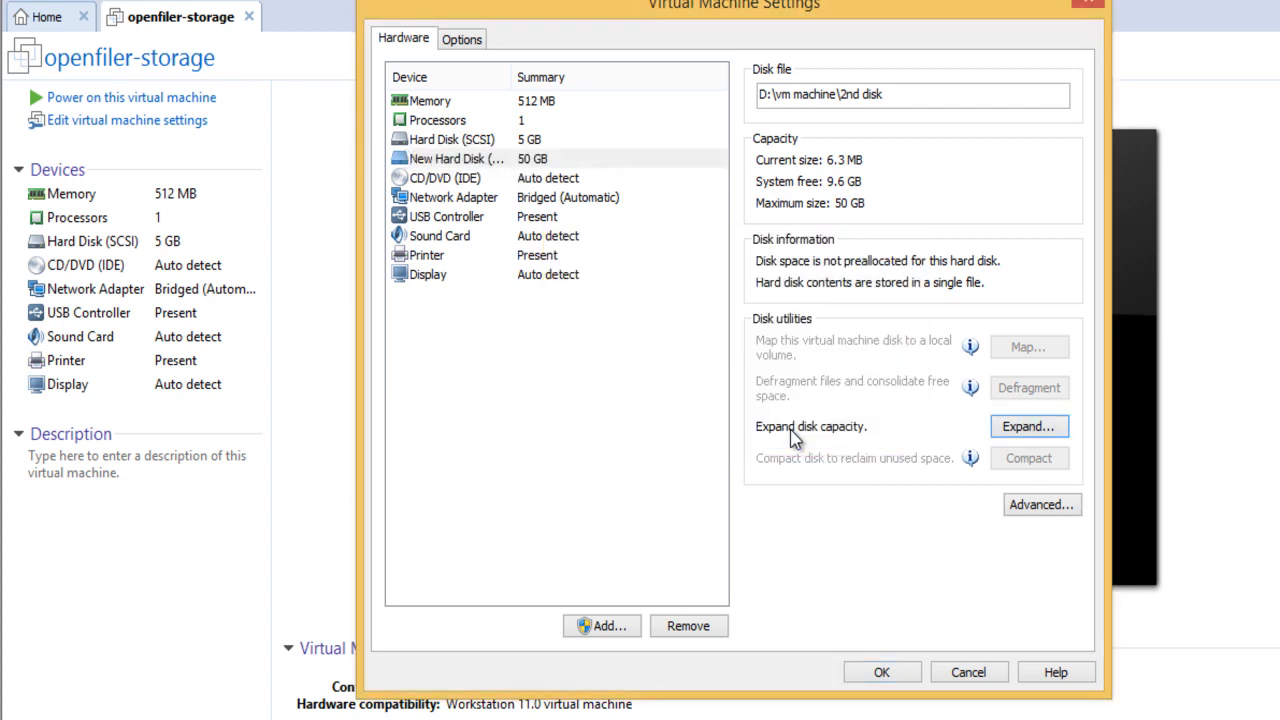
pyautogui.click(889, 671)
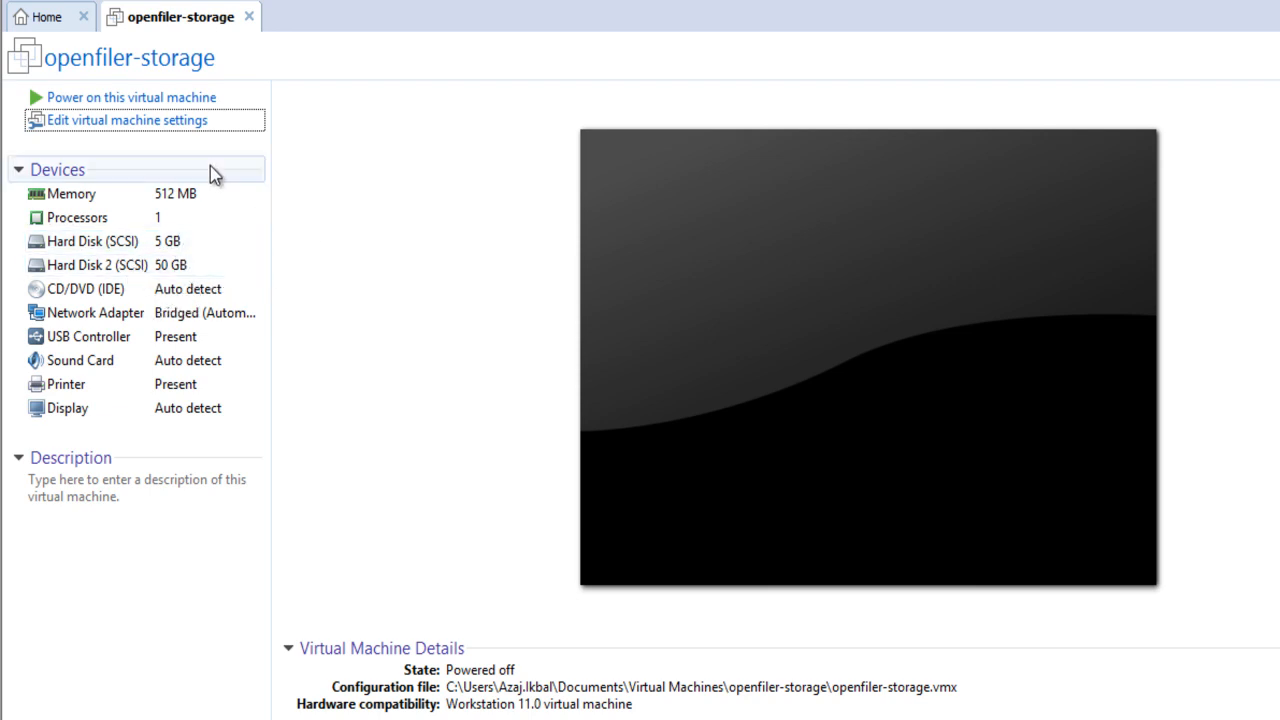
# Set the virtual machine's CD/DVD drive to use the ISO image openfileresa-2.99.1-x86_64-disc1 from the Software folder on drive D:
pyautogui.click(140, 130)
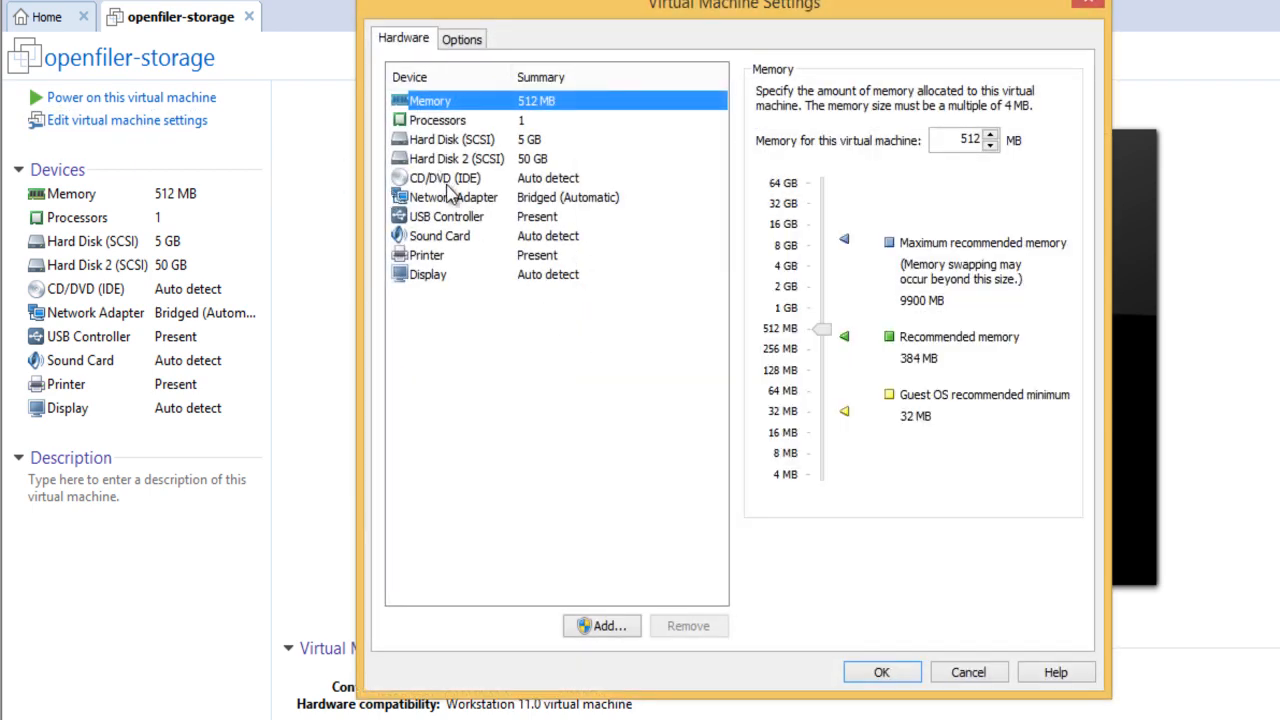
pyautogui.click(450, 183)
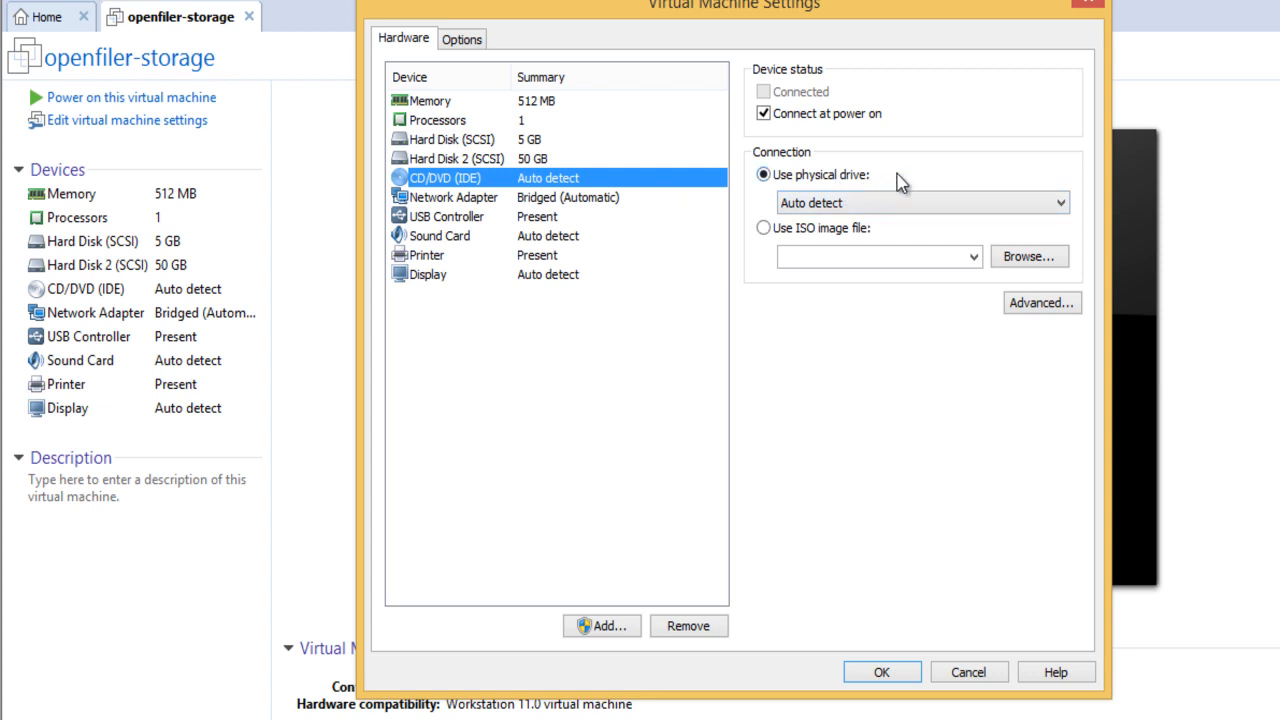
pyautogui.click(764, 231)
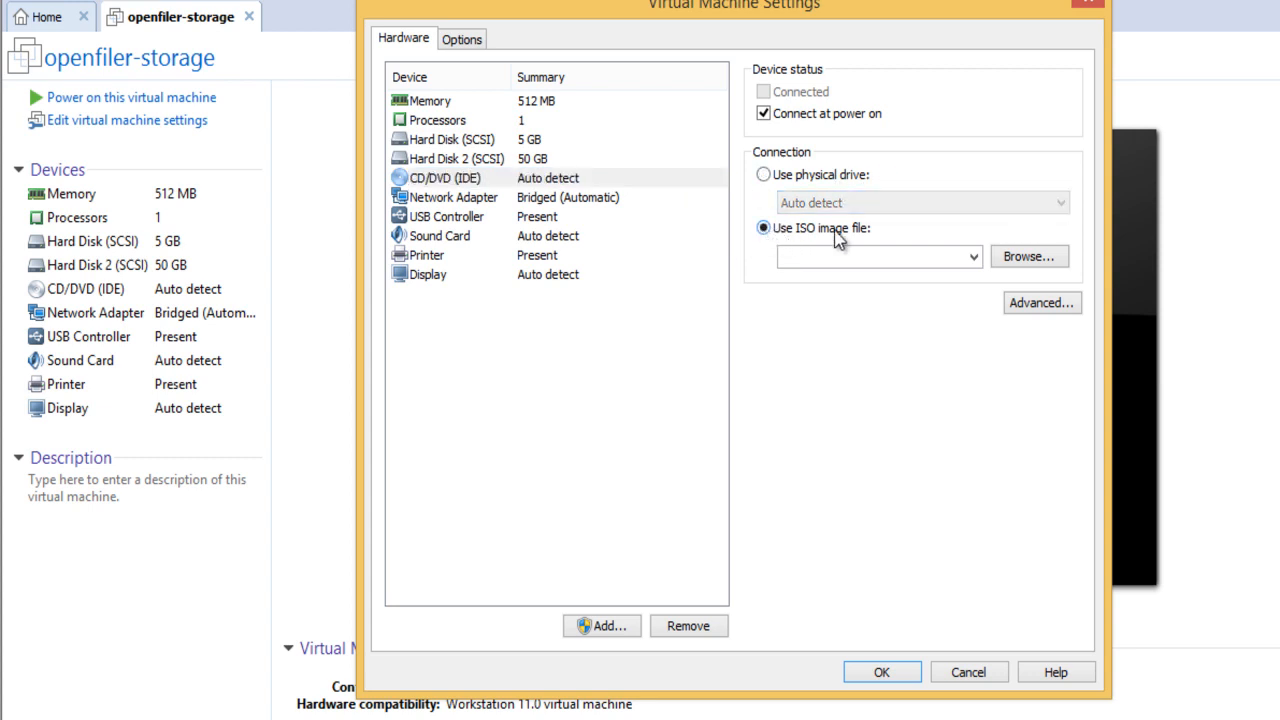
pyautogui.click(1018, 256)
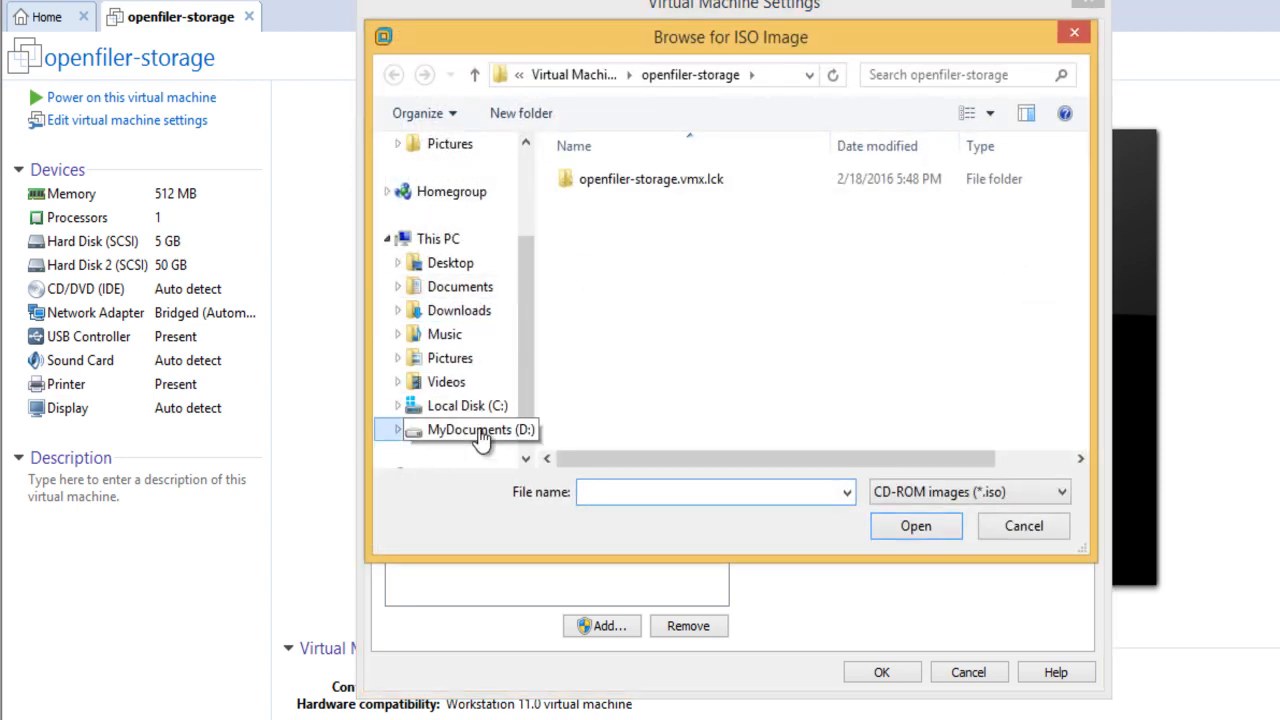
pyautogui.click(470, 430)
pyautogui.click(566, 292)
pyautogui.scroll(-1, 640, 388)
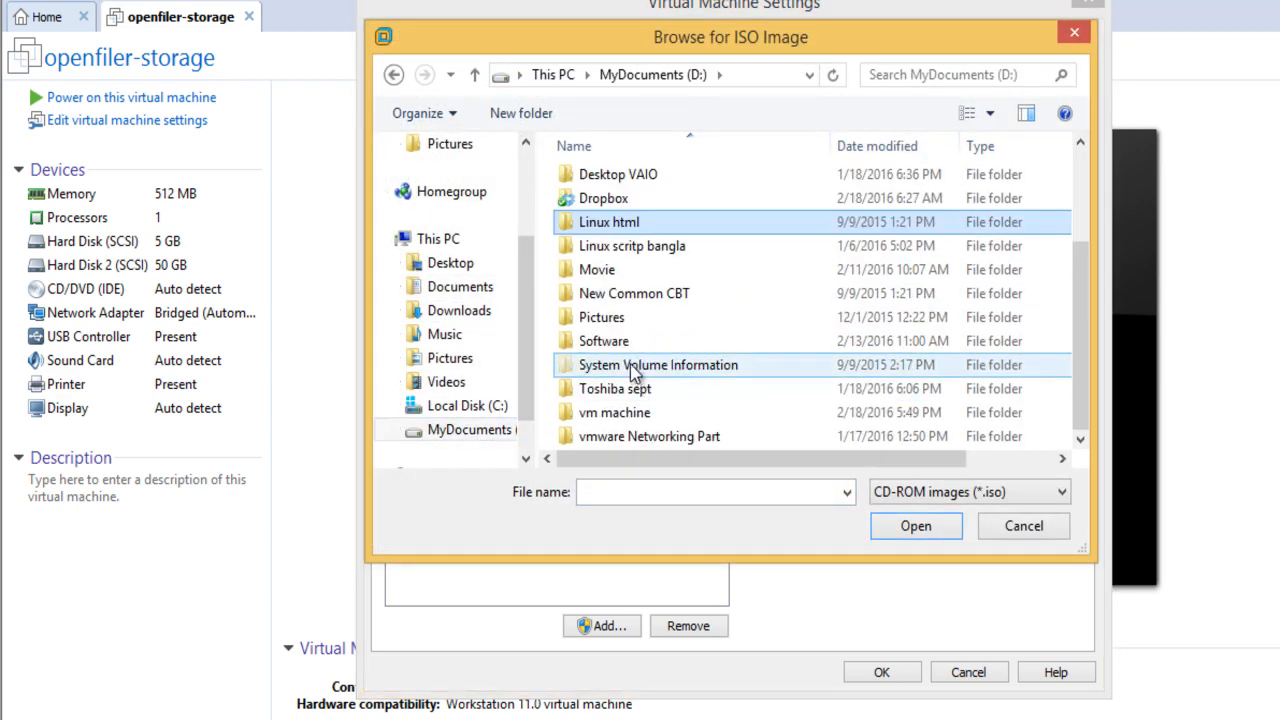
pyautogui.doubleClick(633, 345)
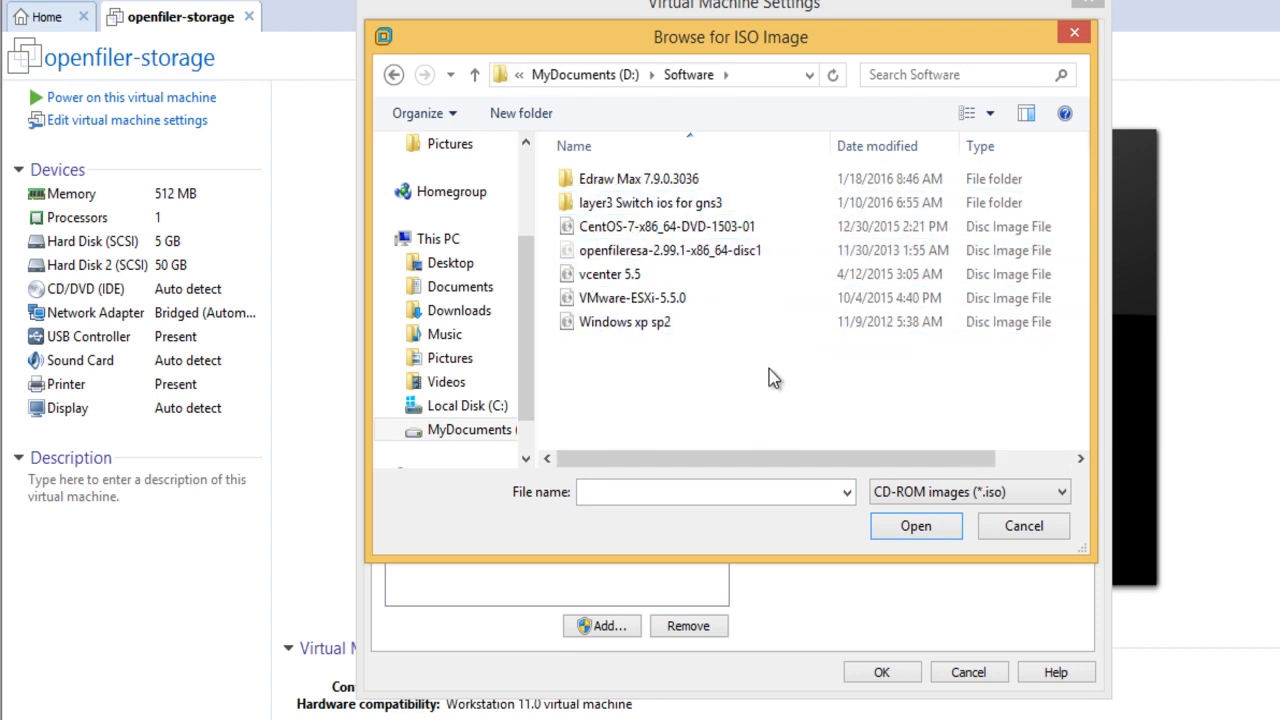
pyautogui.click(590, 257)
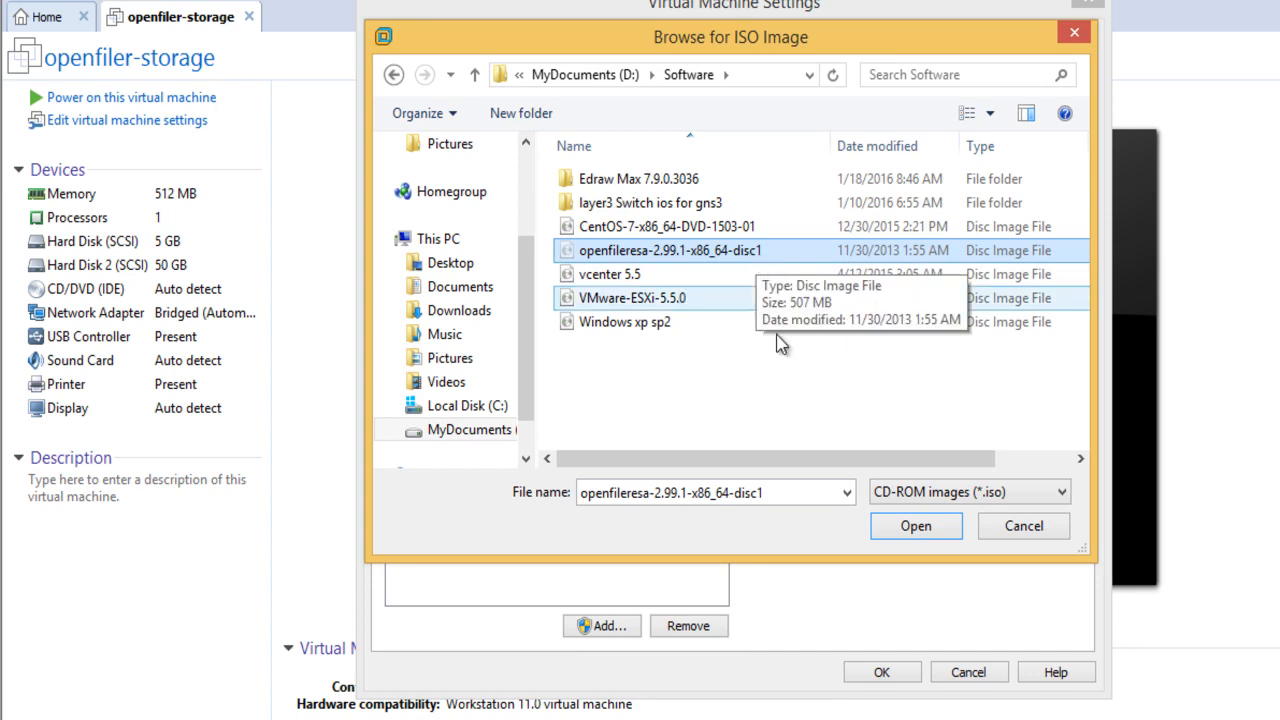
pyautogui.click(912, 527)
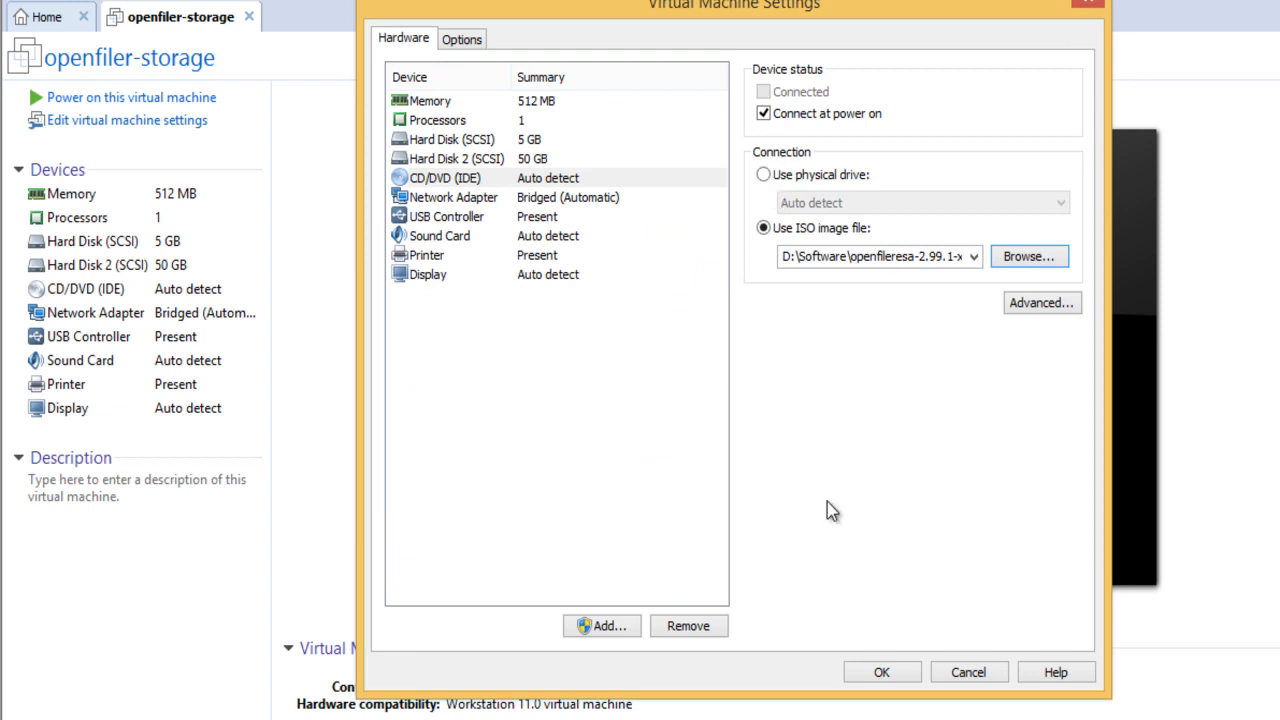
# Apply the virtual machine settings, power on openfiler-storage and start the Openfiler installation in graphical mode
pyautogui.click(884, 673)
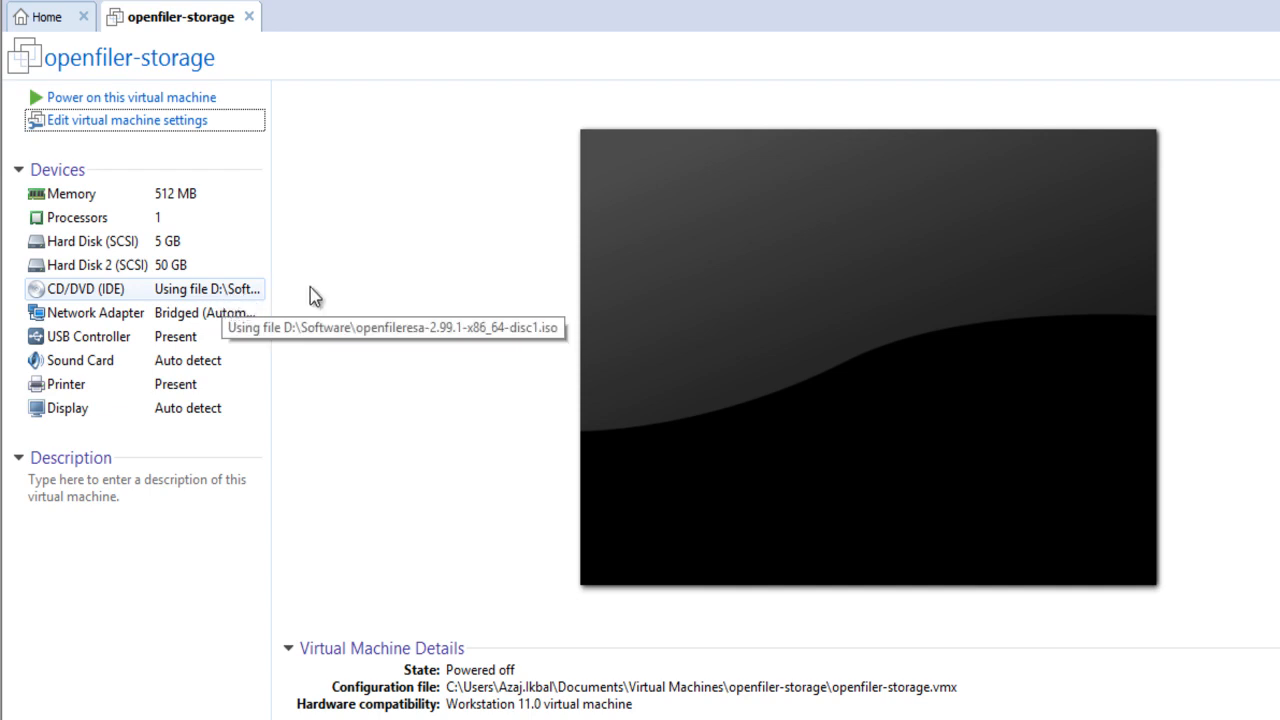
pyautogui.click(162, 98)
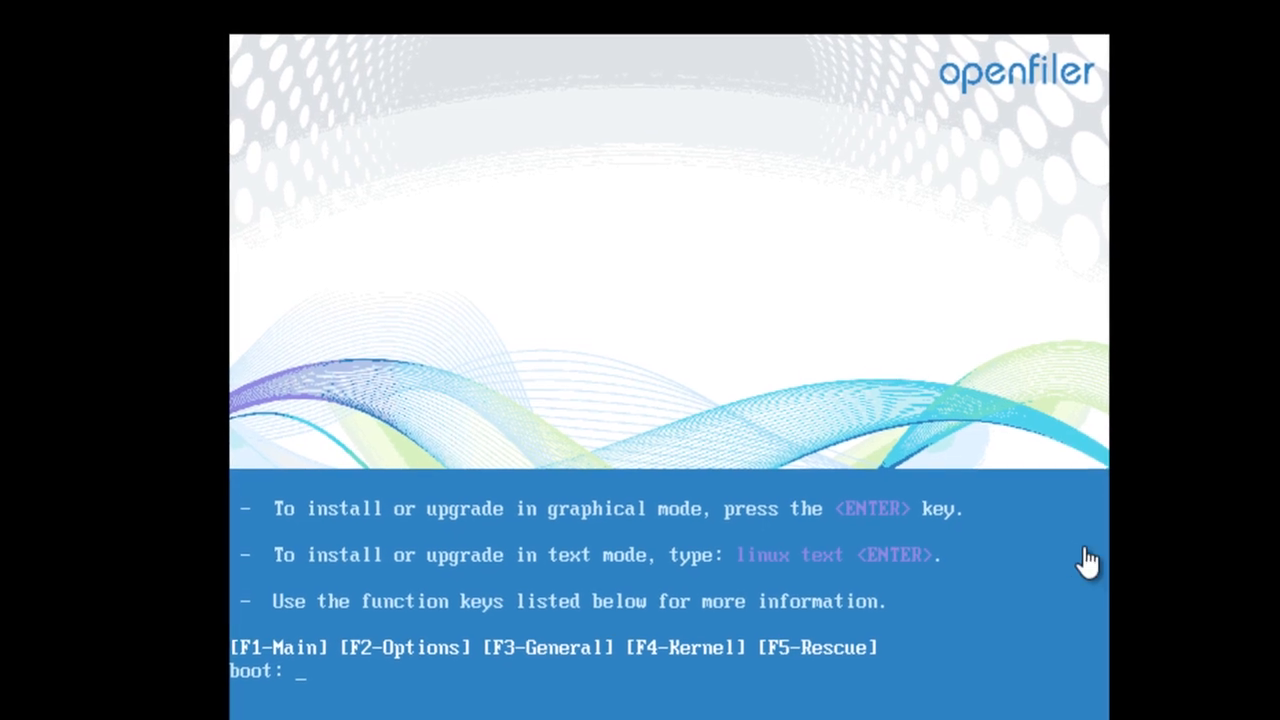
pyautogui.press('Return')
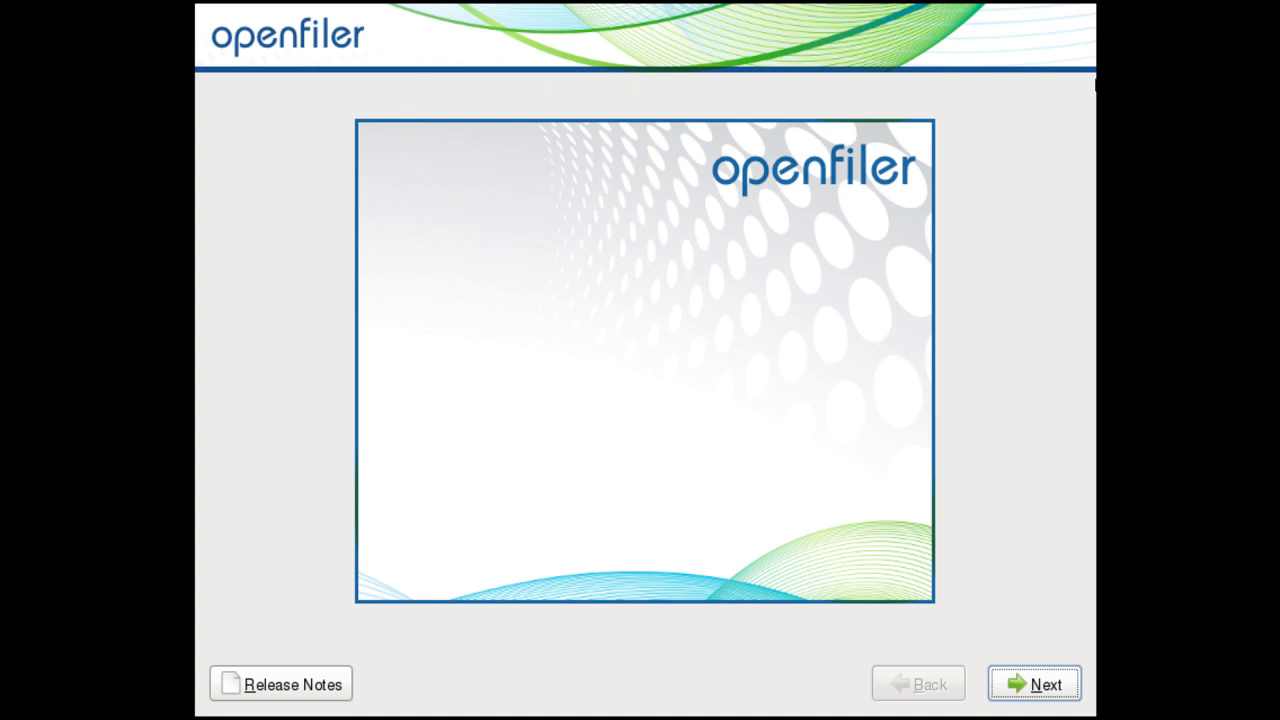
# Proceed with the U.S. English keyboard and agree to initialize the hard drives, erasing all data on them
pyautogui.click(1048, 688)
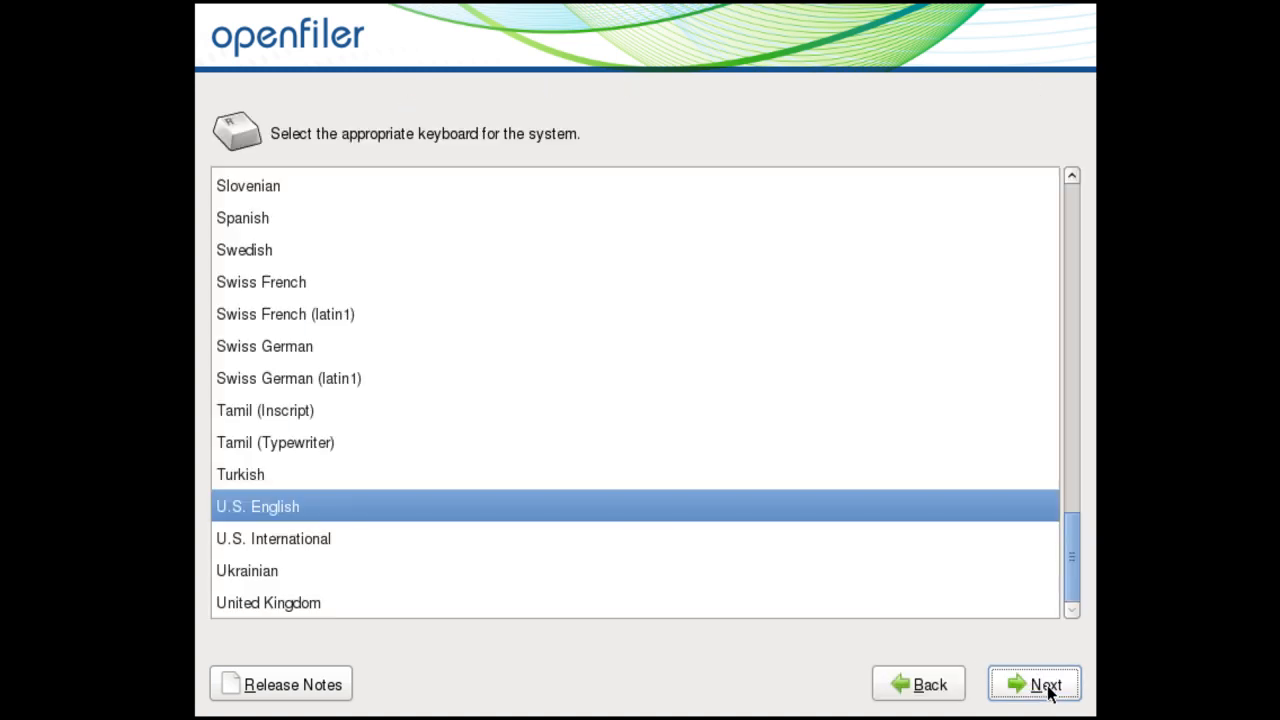
pyautogui.click(1048, 688)
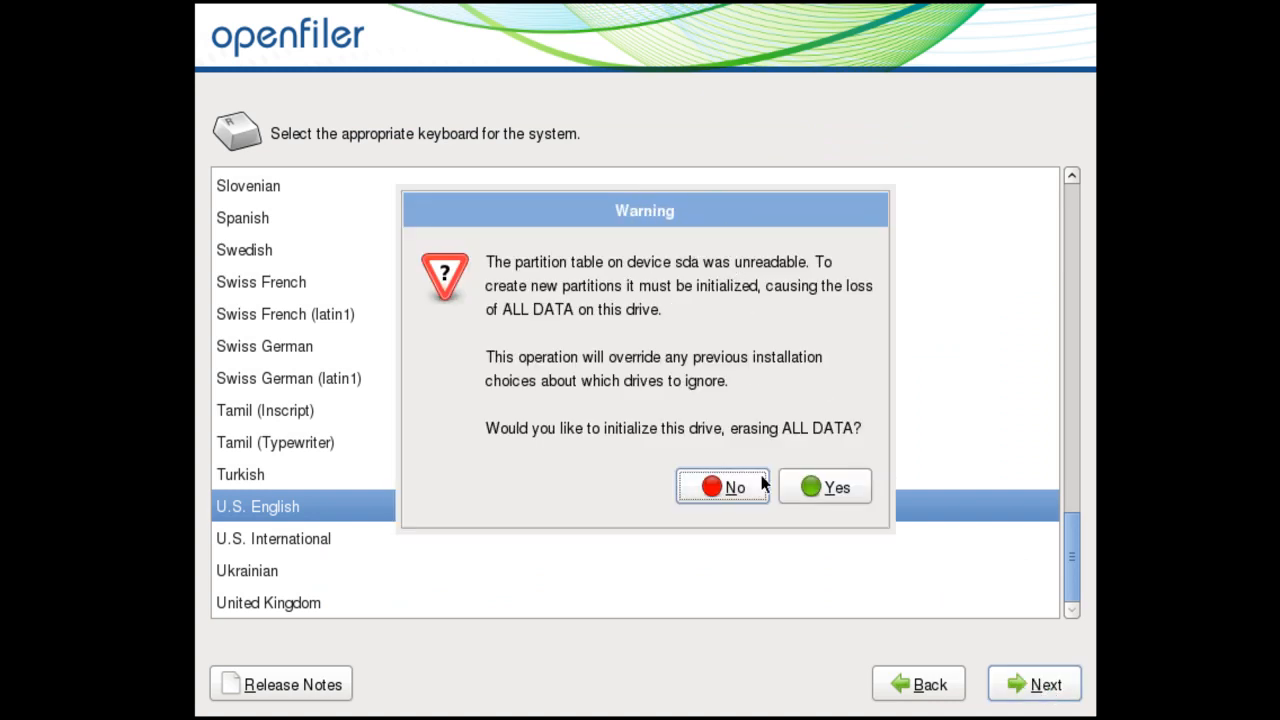
pyautogui.click(831, 499)
pyautogui.click(827, 489)
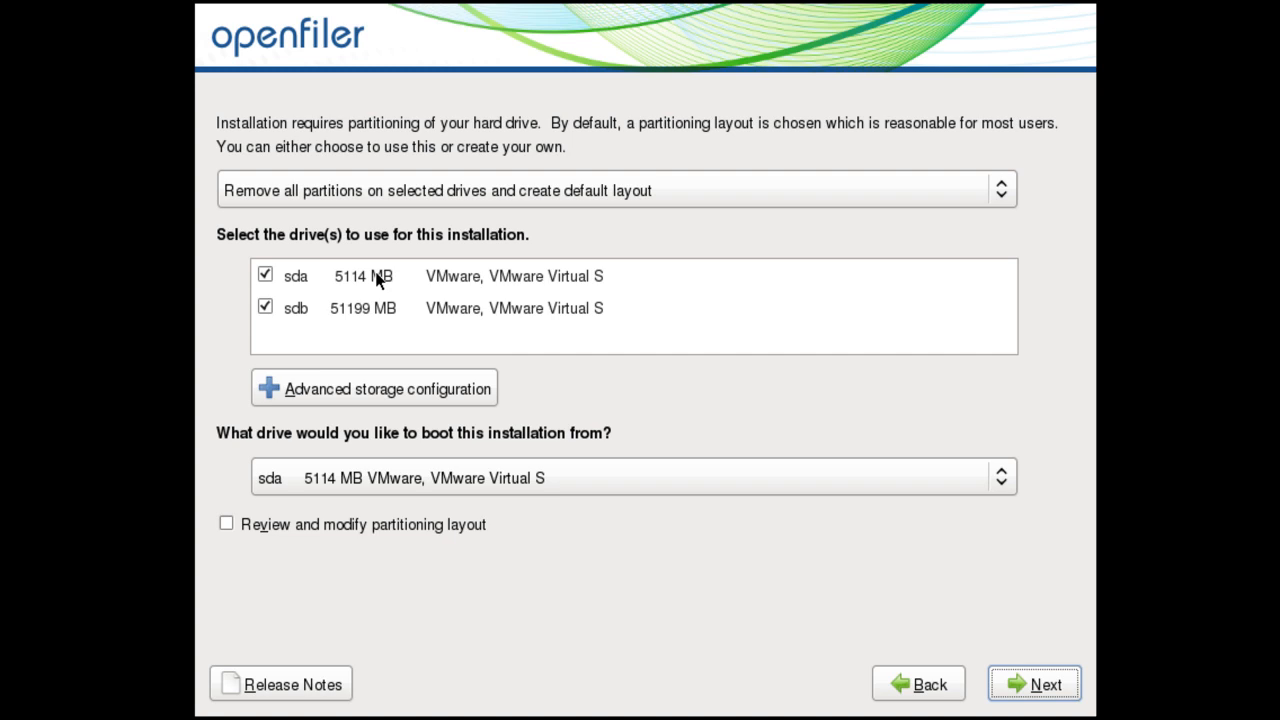
# Exclude drive sdb from the installation and choose to create a custom partition layout
pyautogui.click(265, 309)
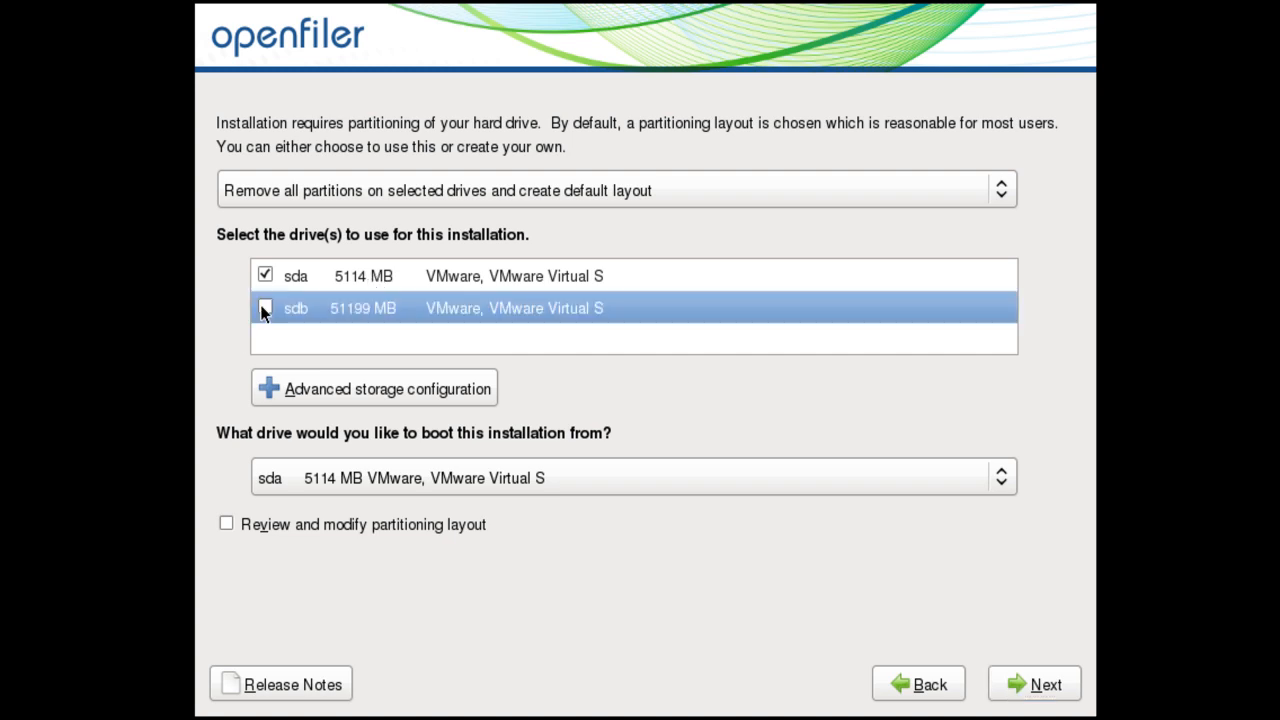
pyautogui.click(437, 281)
pyautogui.click(440, 192)
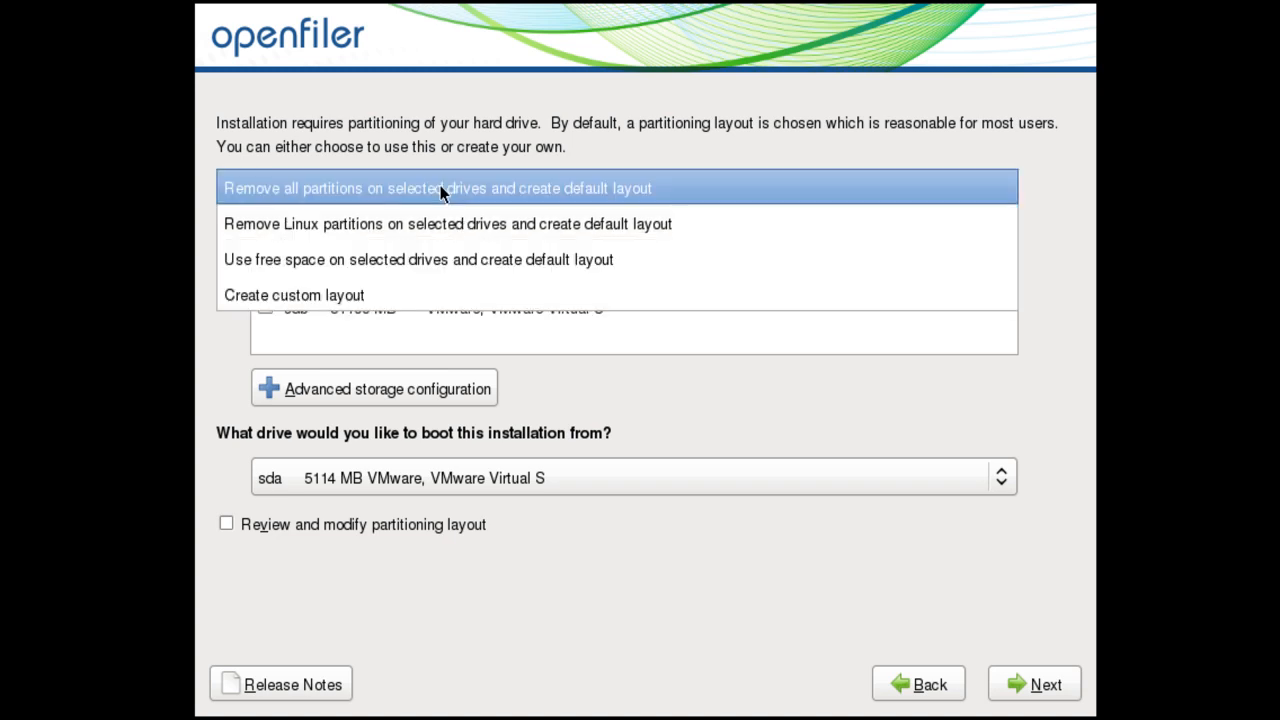
pyautogui.click(362, 289)
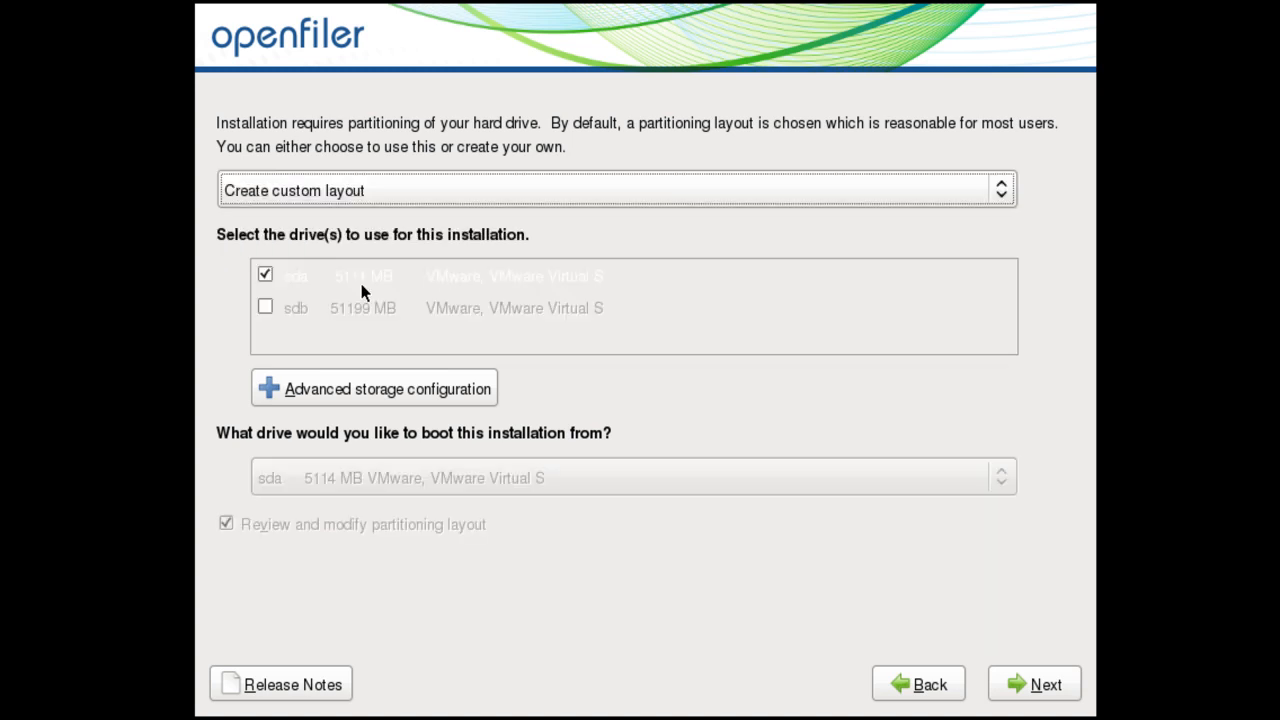
pyautogui.click(1044, 686)
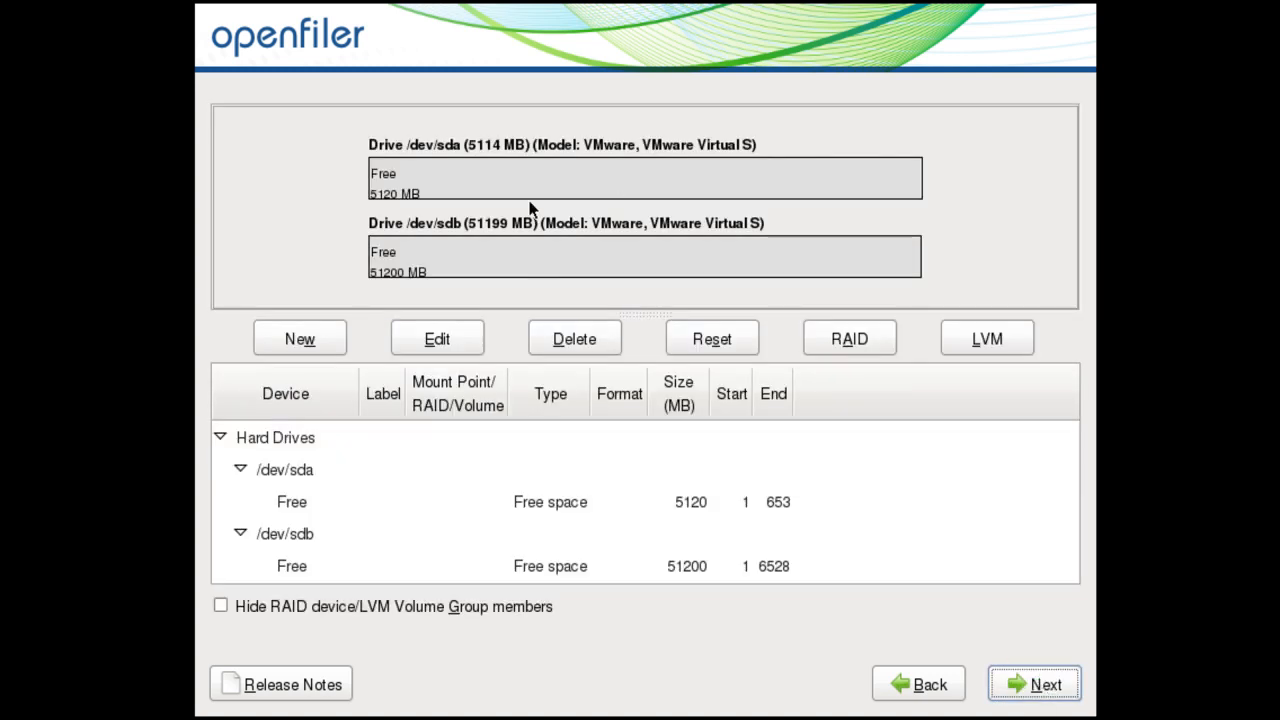
# Add a fixed-size 100 MB ext3 partition with mount point /boot on drive sda only
pyautogui.click(443, 190)
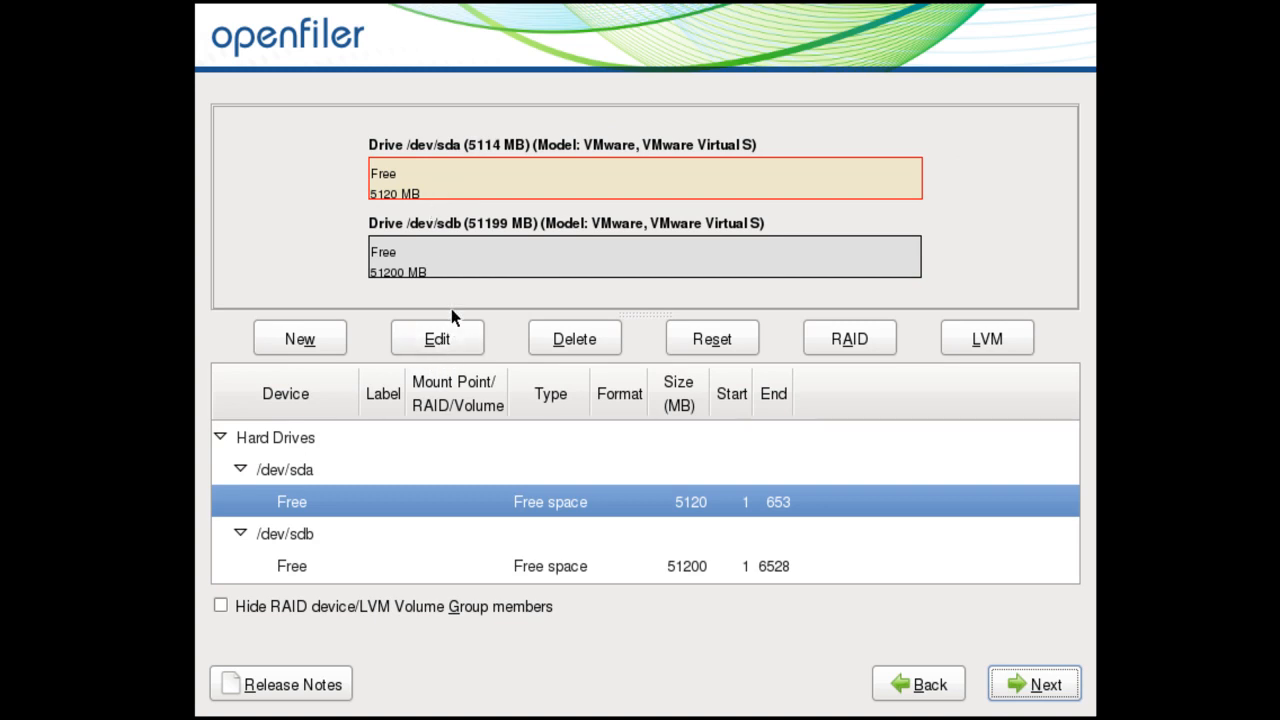
pyautogui.click(322, 351)
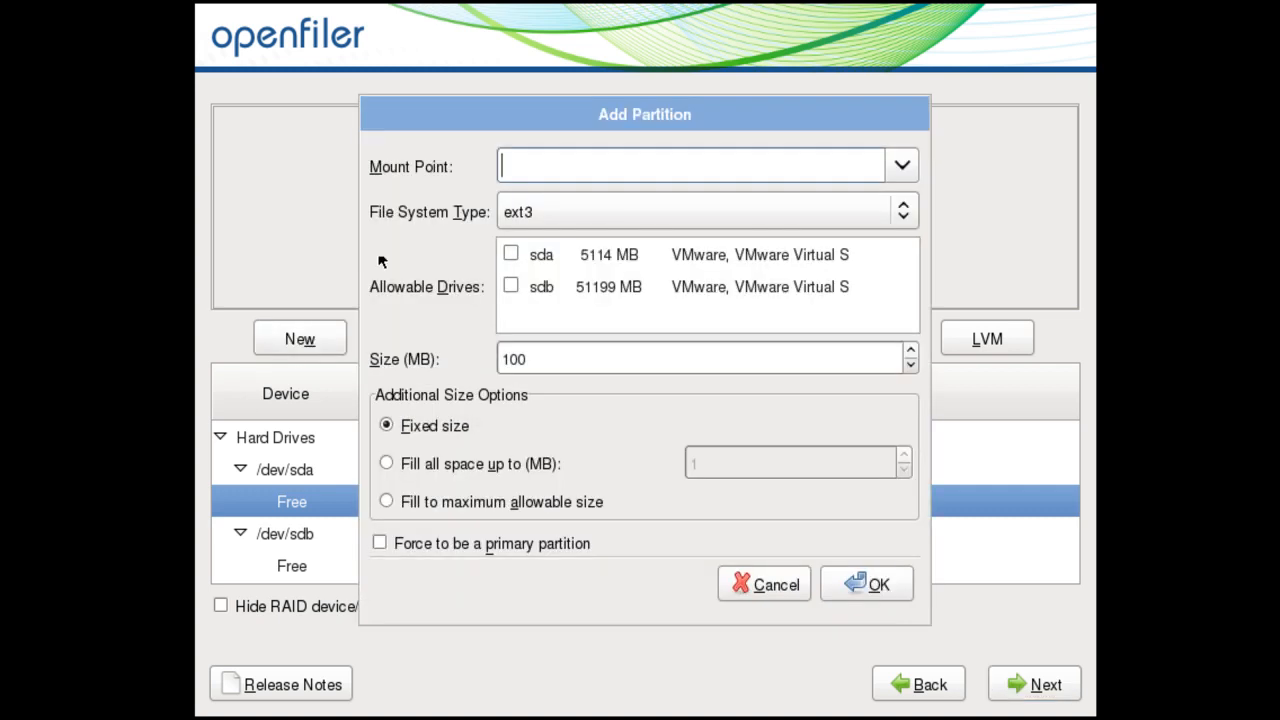
pyautogui.click(511, 258)
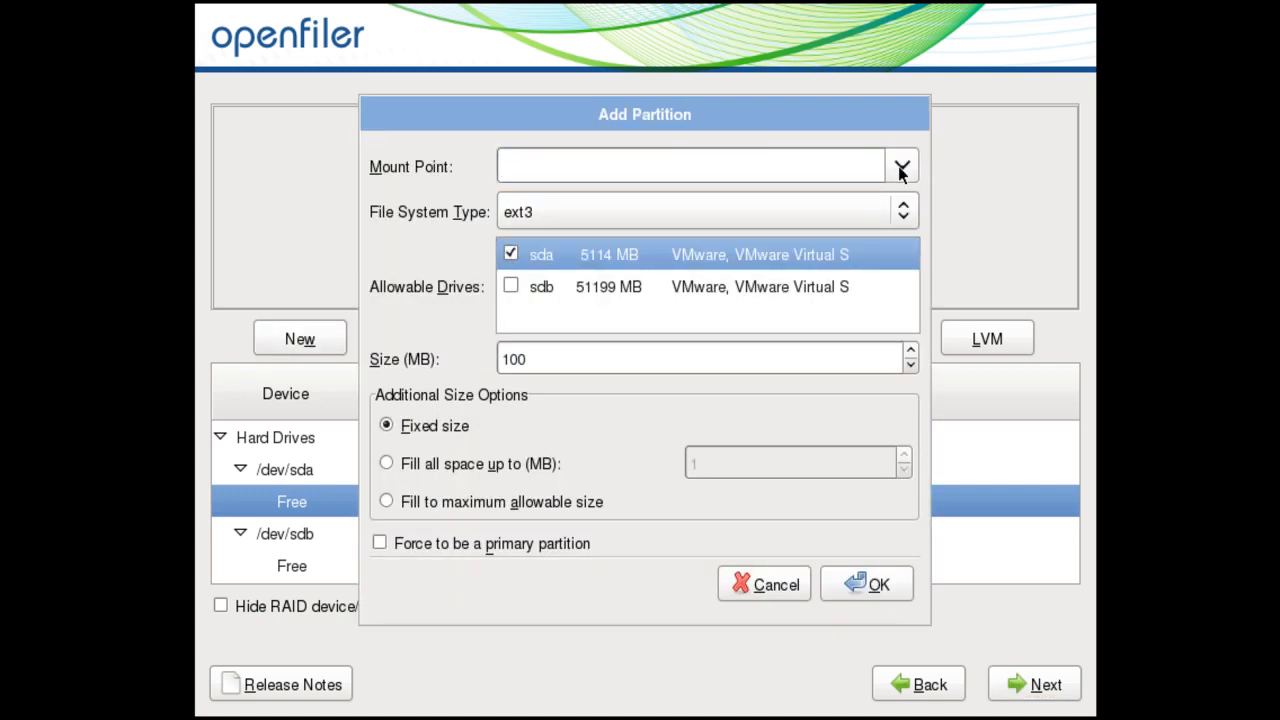
pyautogui.click(898, 166)
pyautogui.click(538, 256)
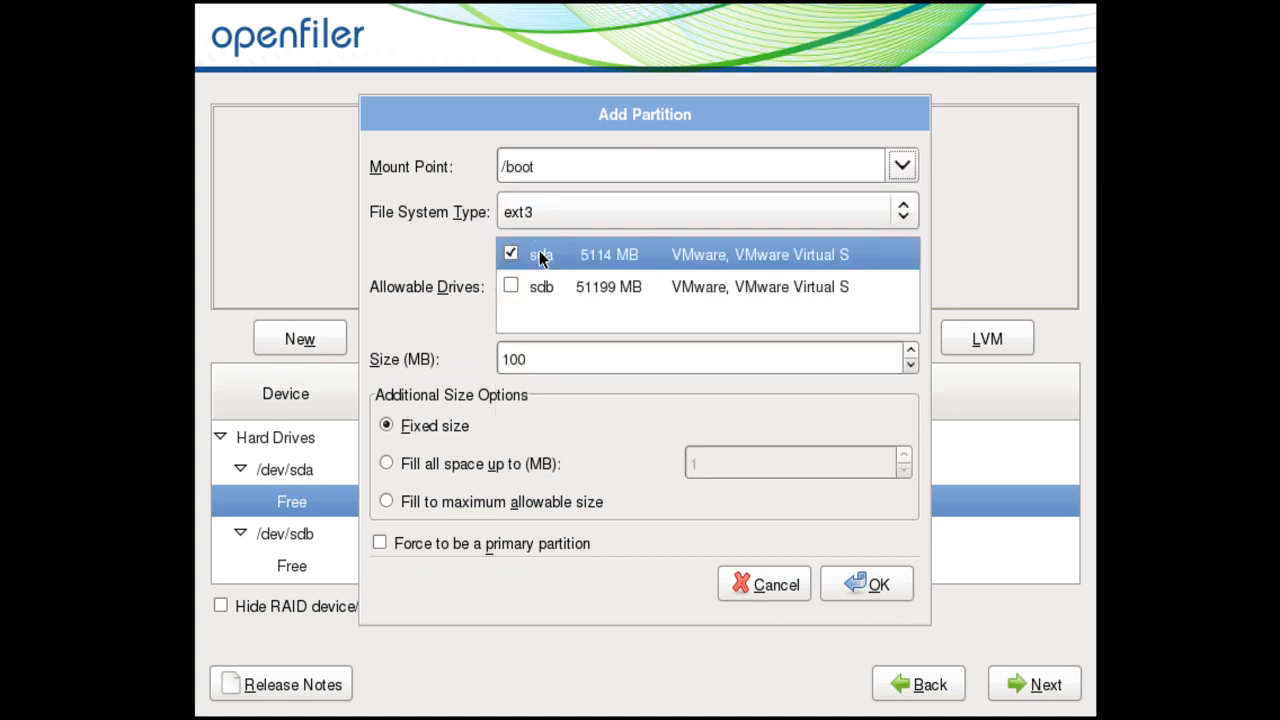
pyautogui.click(866, 590)
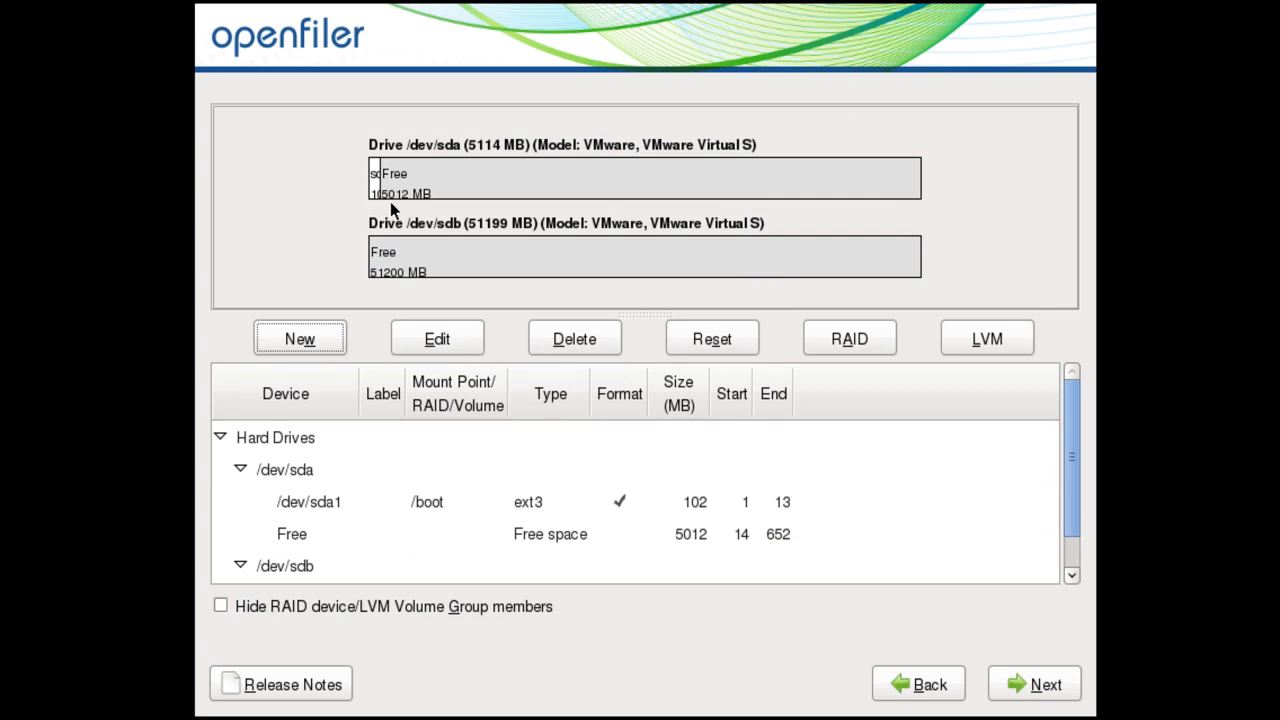
# Add a fixed-size 4000 MB ext3 partition with mount point / on drive sda only
pyautogui.click(337, 509)
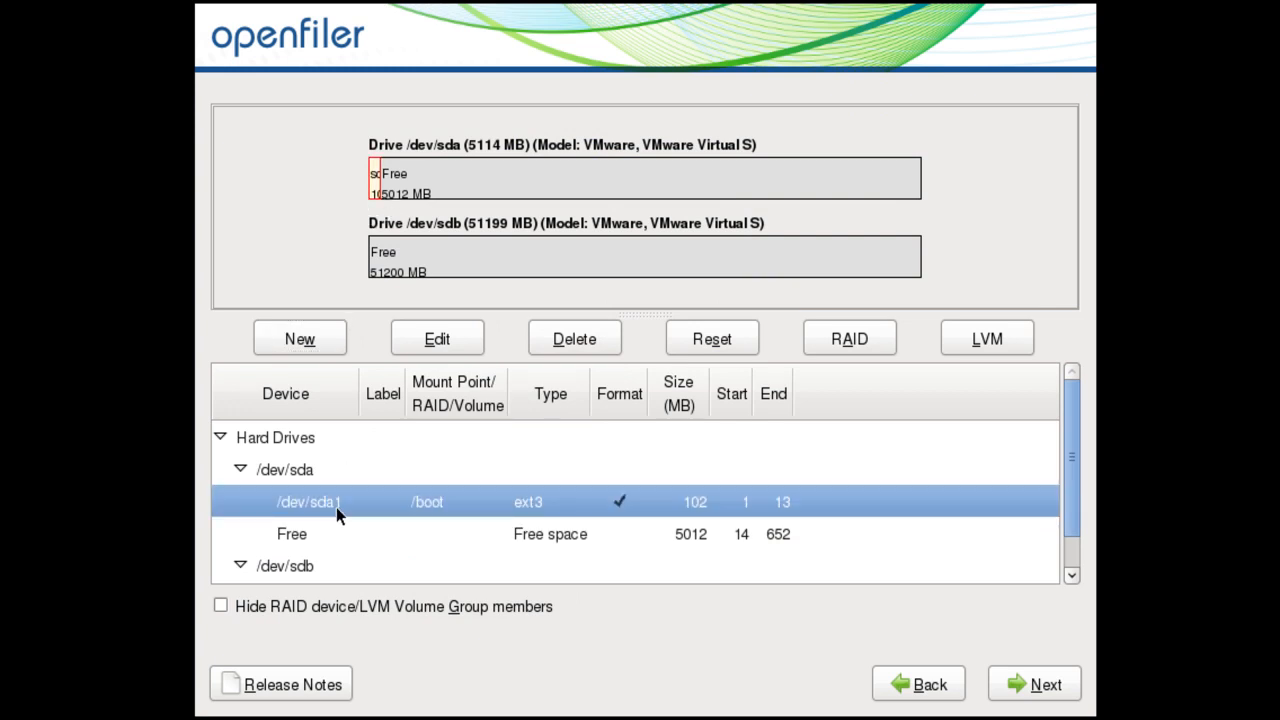
pyautogui.click(299, 341)
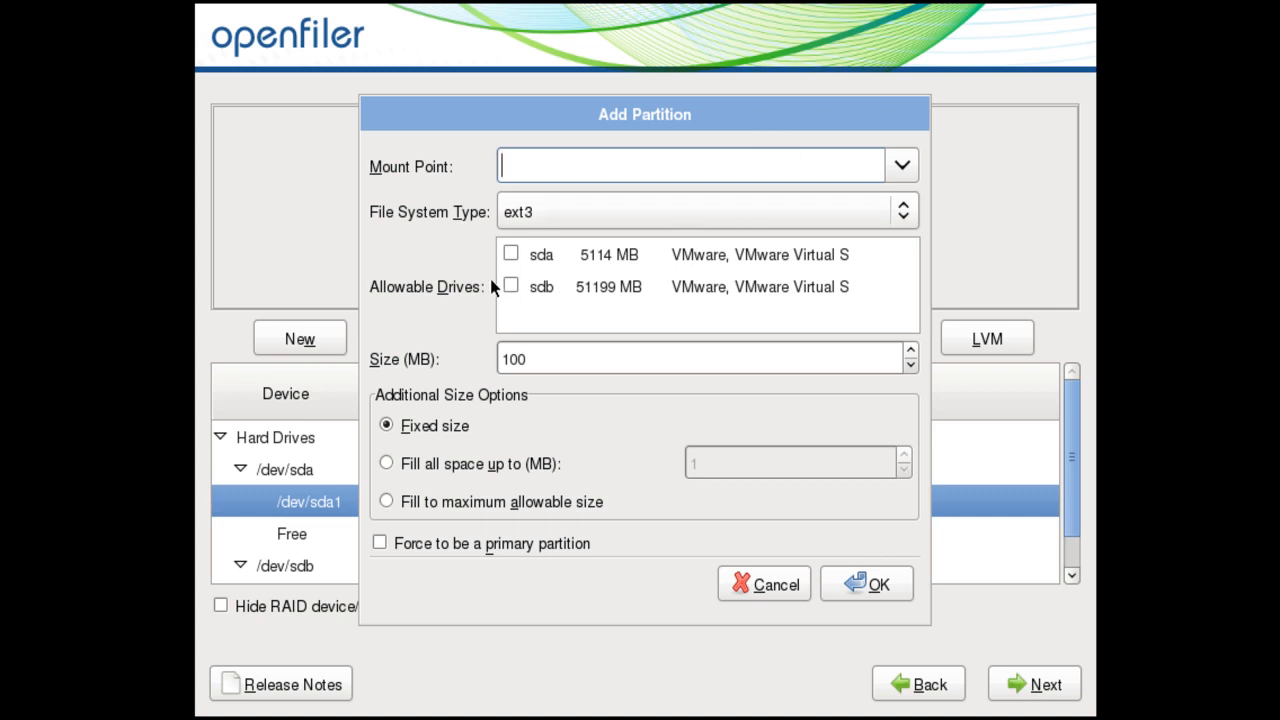
pyautogui.click(509, 252)
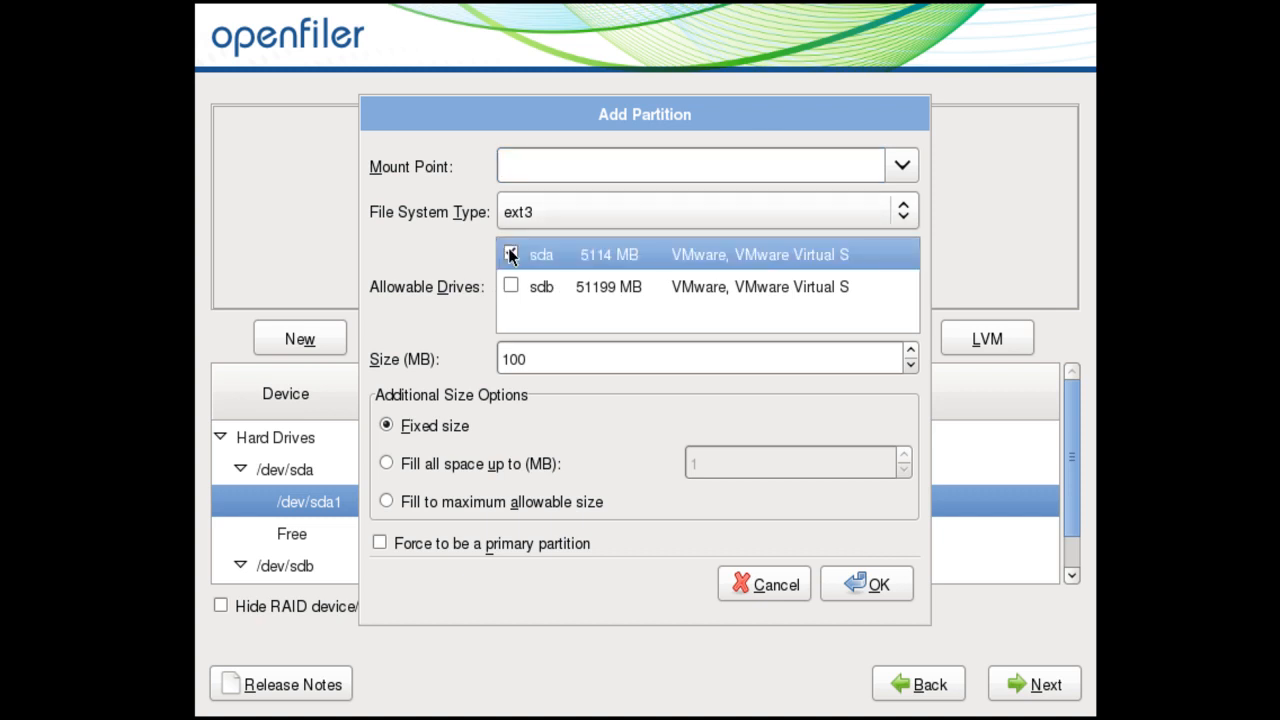
pyautogui.click(902, 166)
pyautogui.click(684, 208)
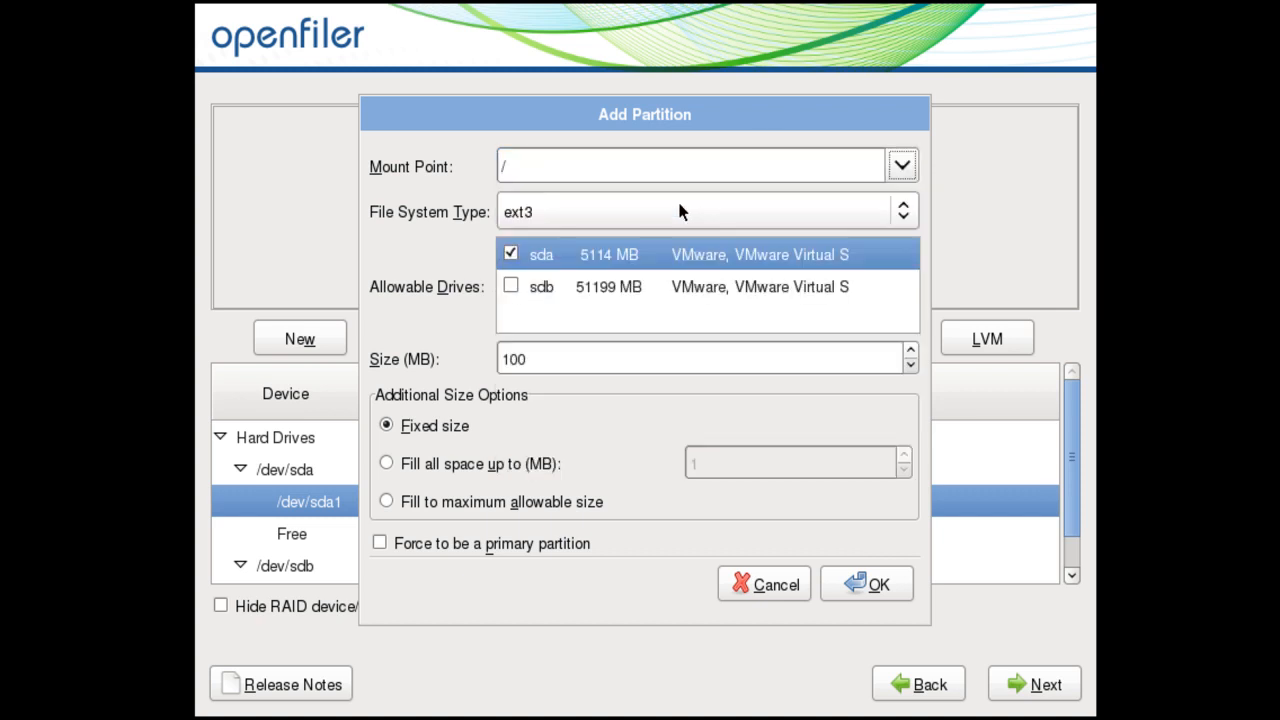
pyautogui.click(572, 362)
pyautogui.moveTo(572, 362); pyautogui.dragTo(408, 362)
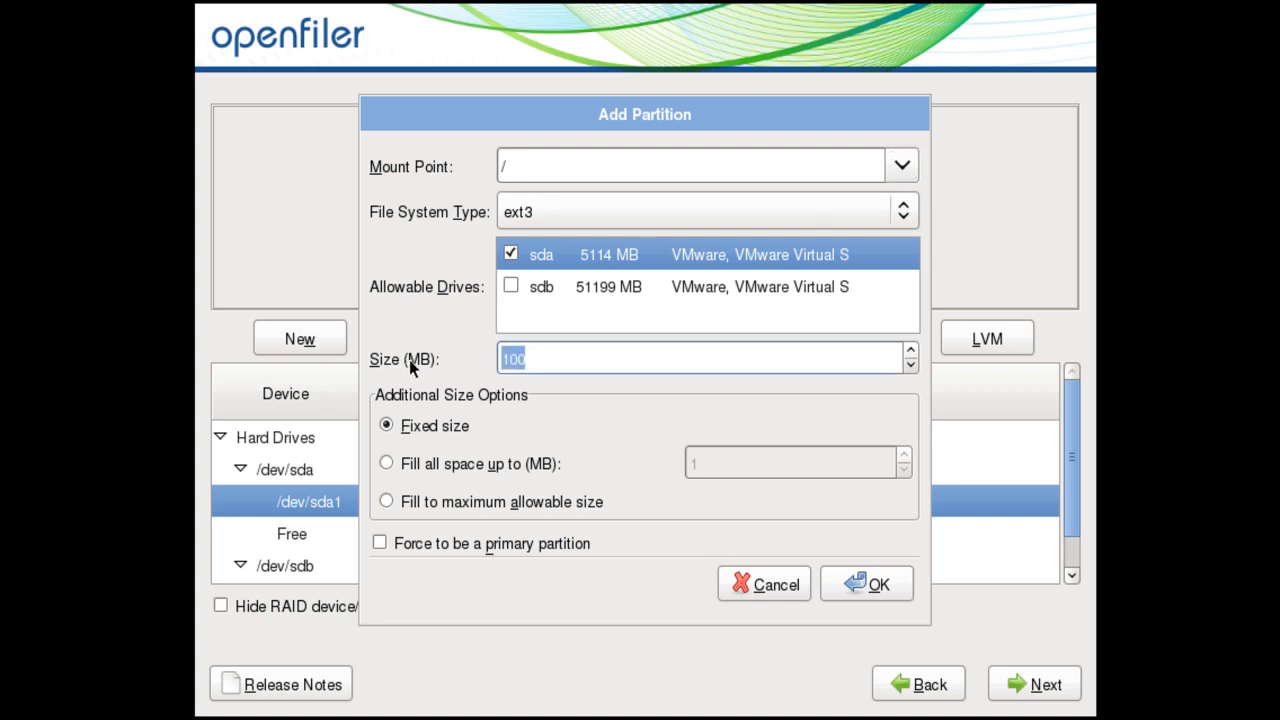
pyautogui.write('4')
pyautogui.press('BackSpace')
pyautogui.write('4000')
pyautogui.click(872, 585)
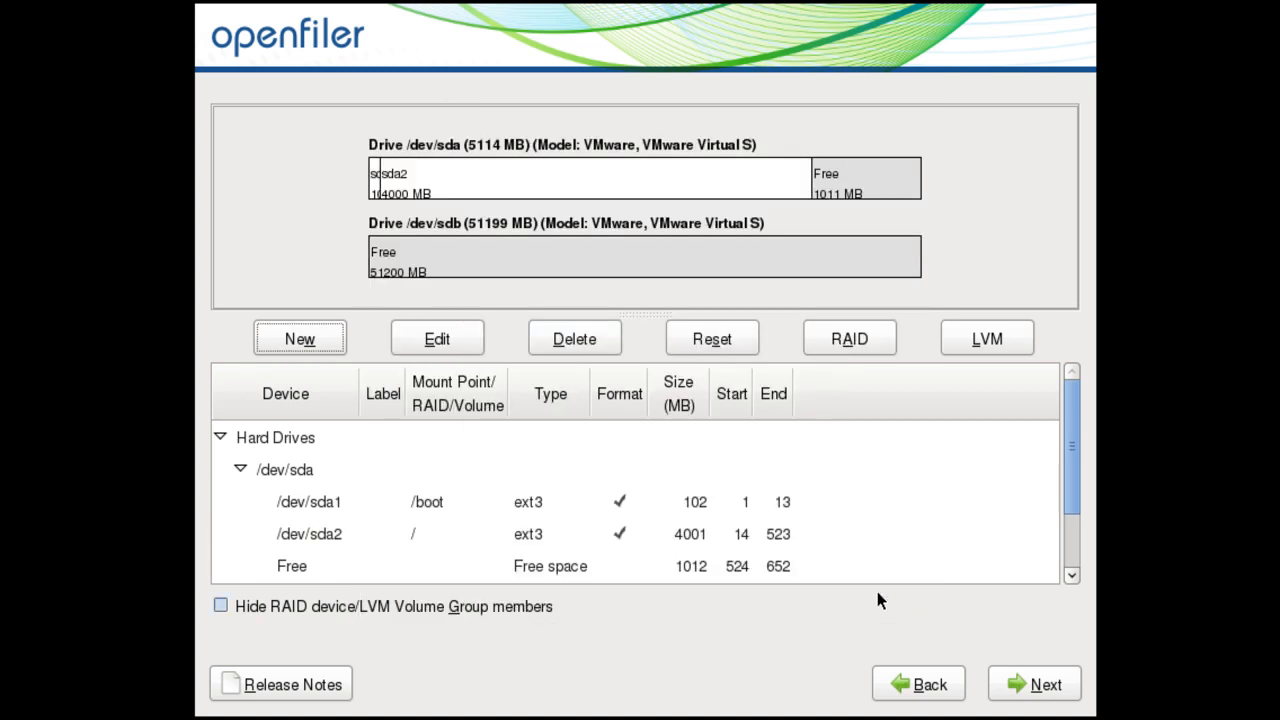
# Add a fixed-size 512 MB swap partition on drive sda only
pyautogui.click(326, 536)
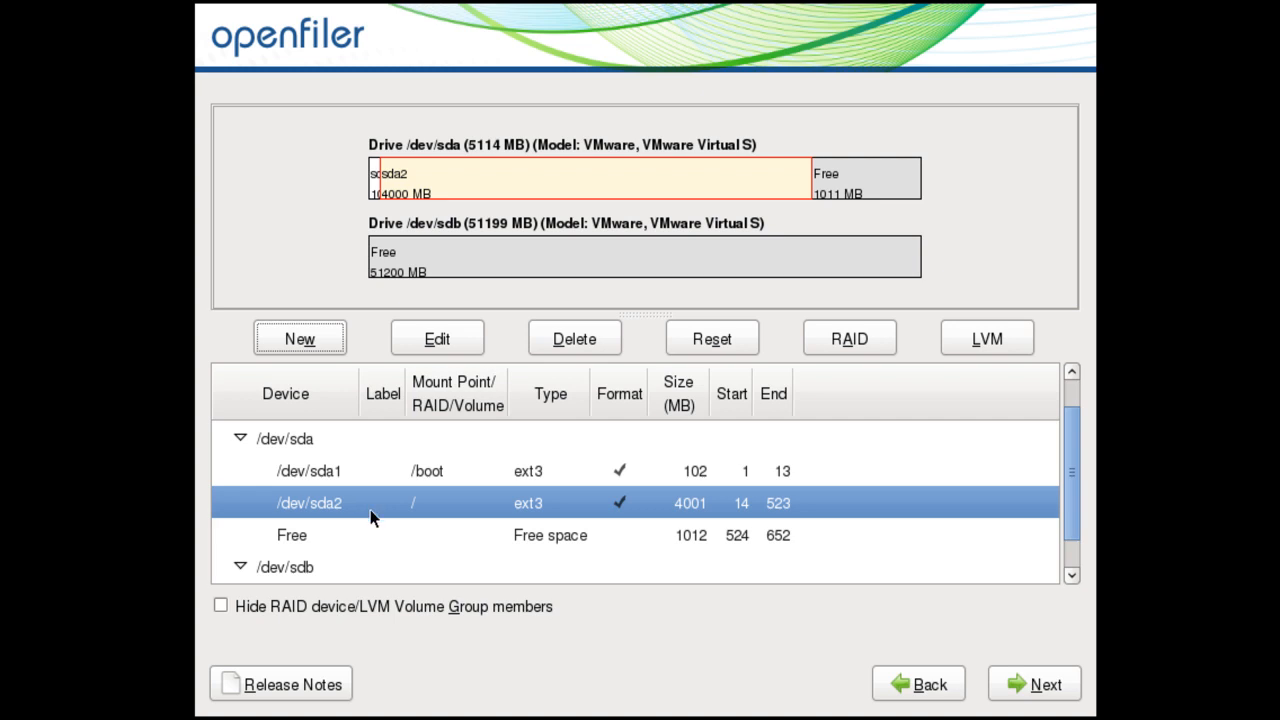
pyautogui.click(314, 343)
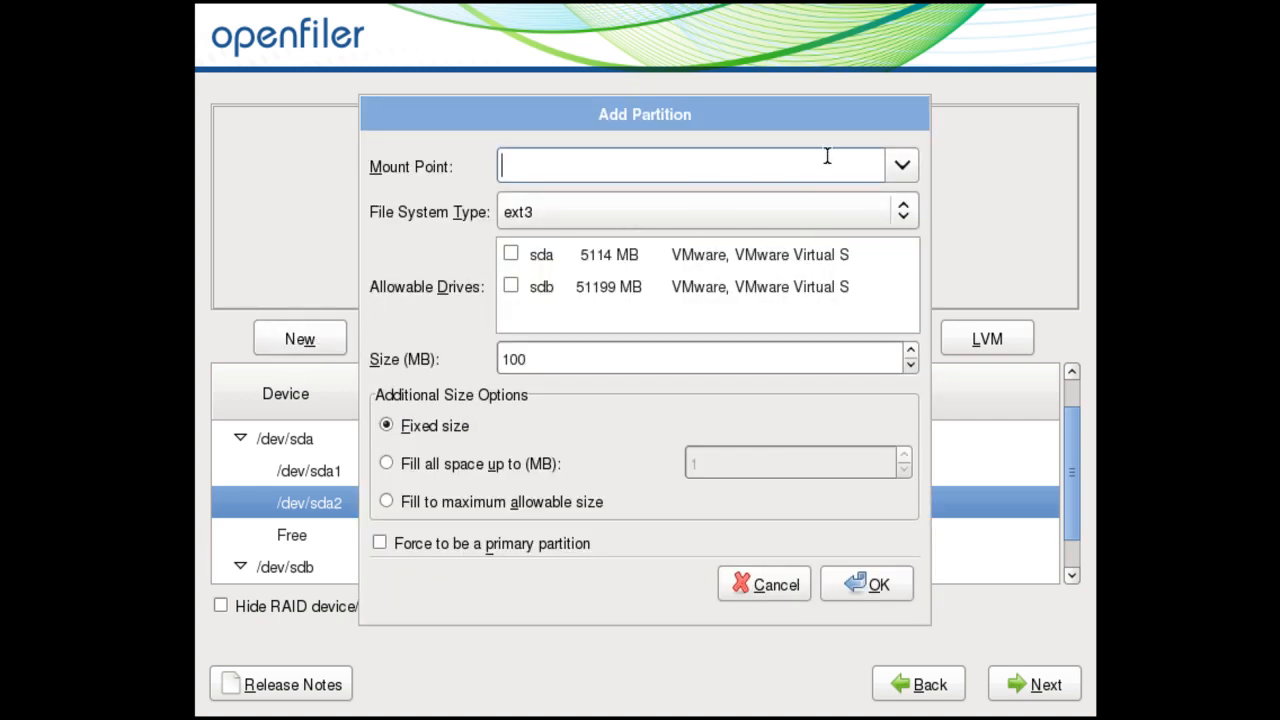
pyautogui.click(540, 212)
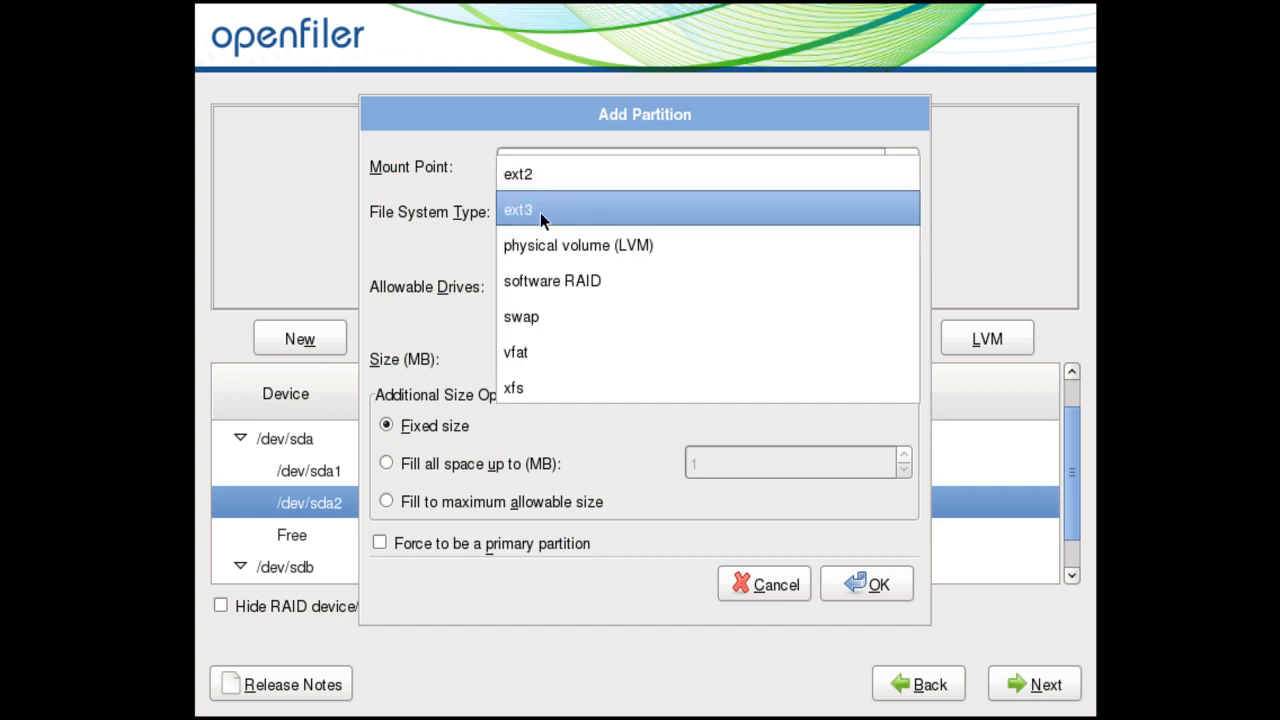
pyautogui.click(548, 320)
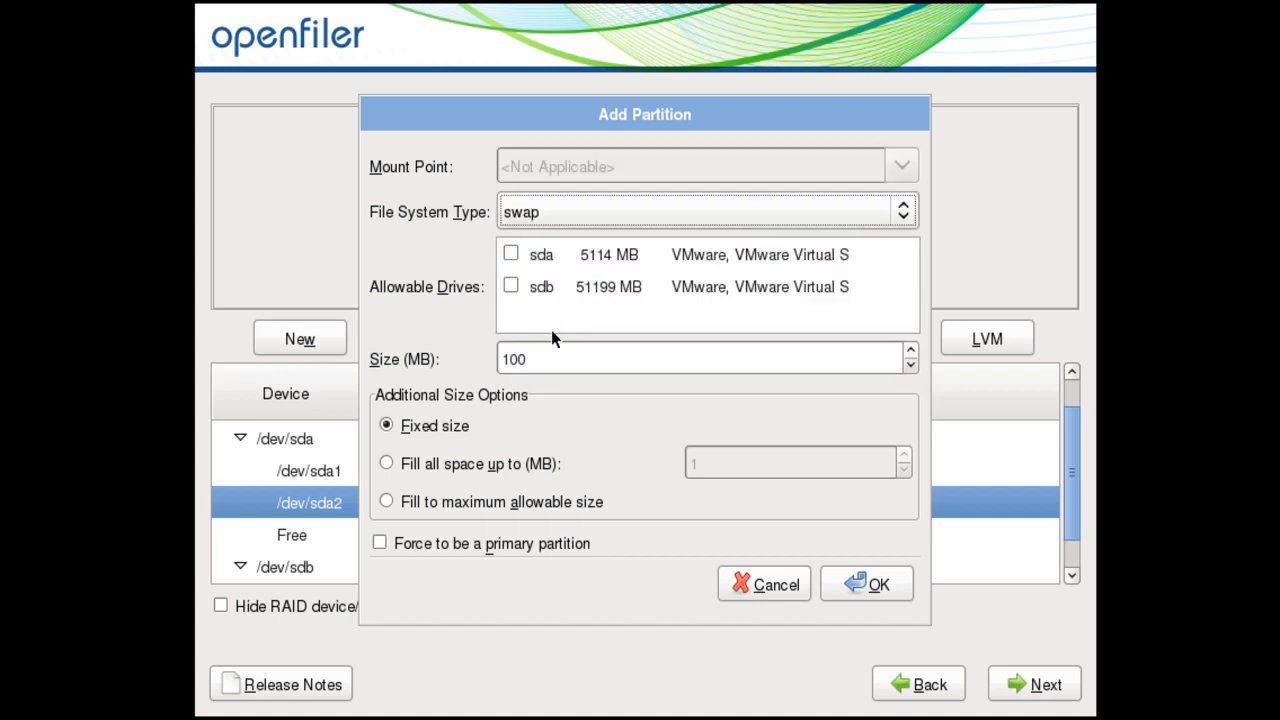
pyautogui.click(510, 252)
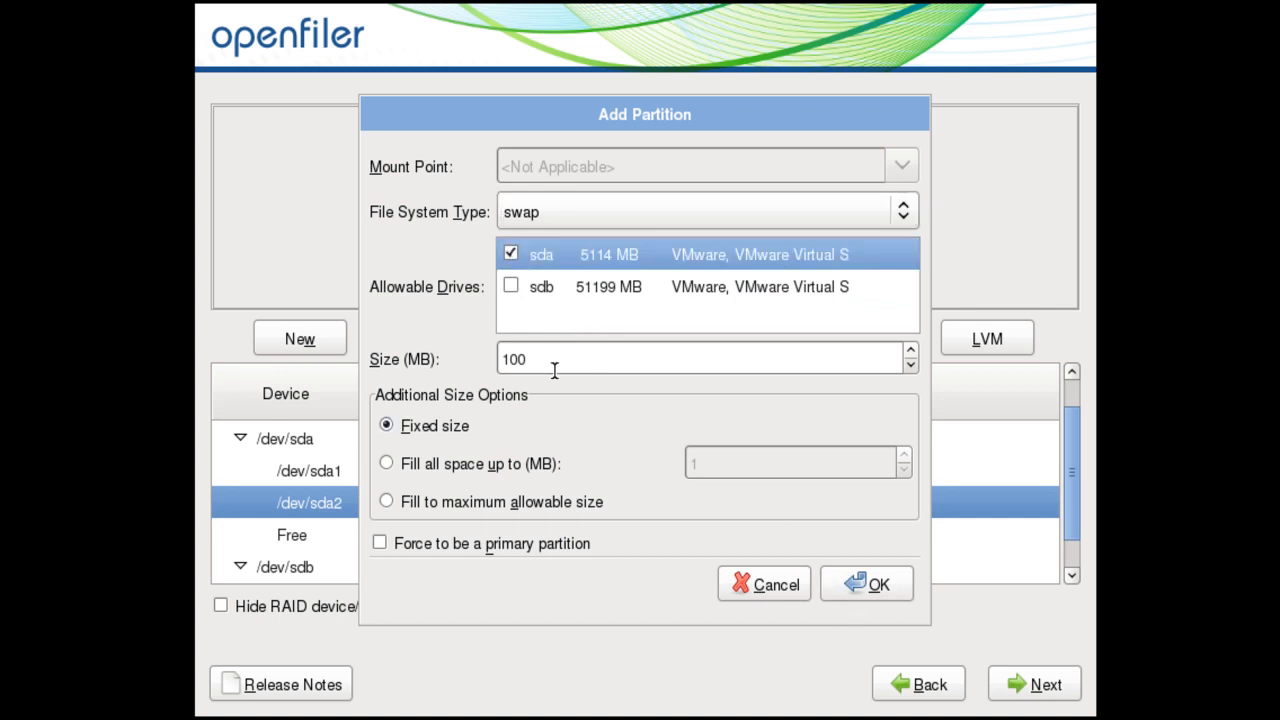
pyautogui.moveTo(551, 366); pyautogui.dragTo(367, 355)
pyautogui.write('512')
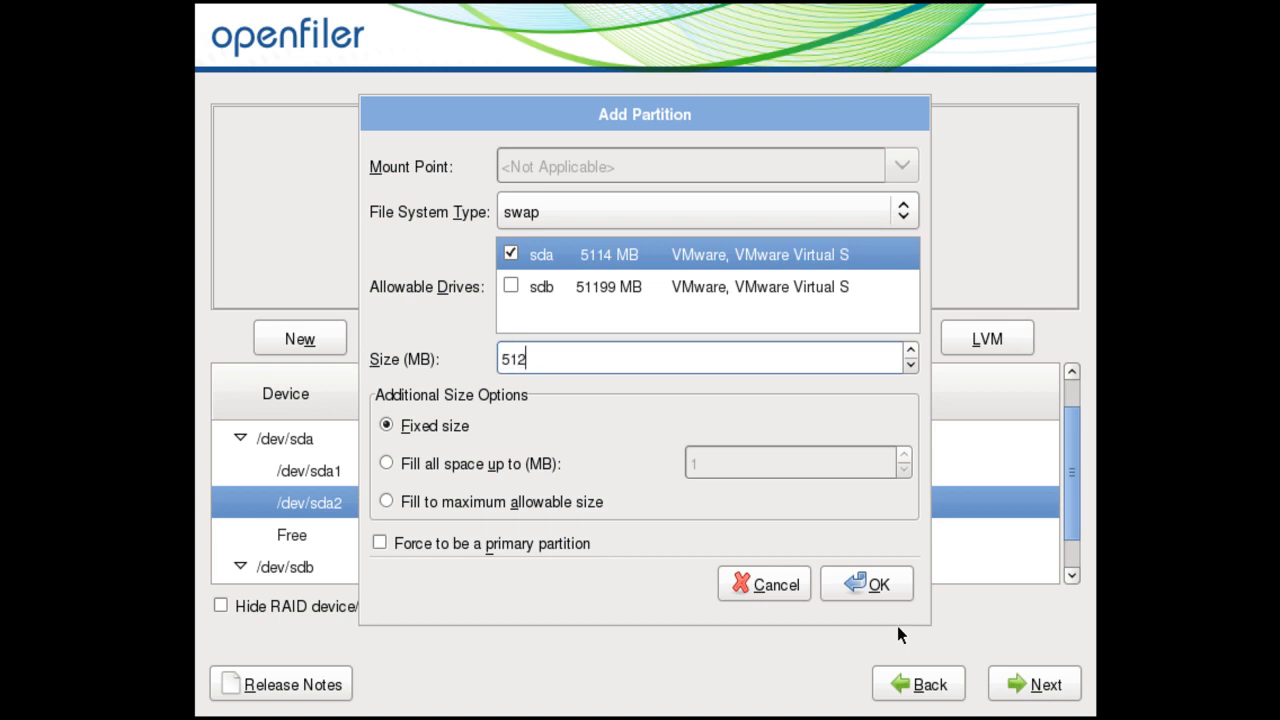
pyautogui.click(895, 588)
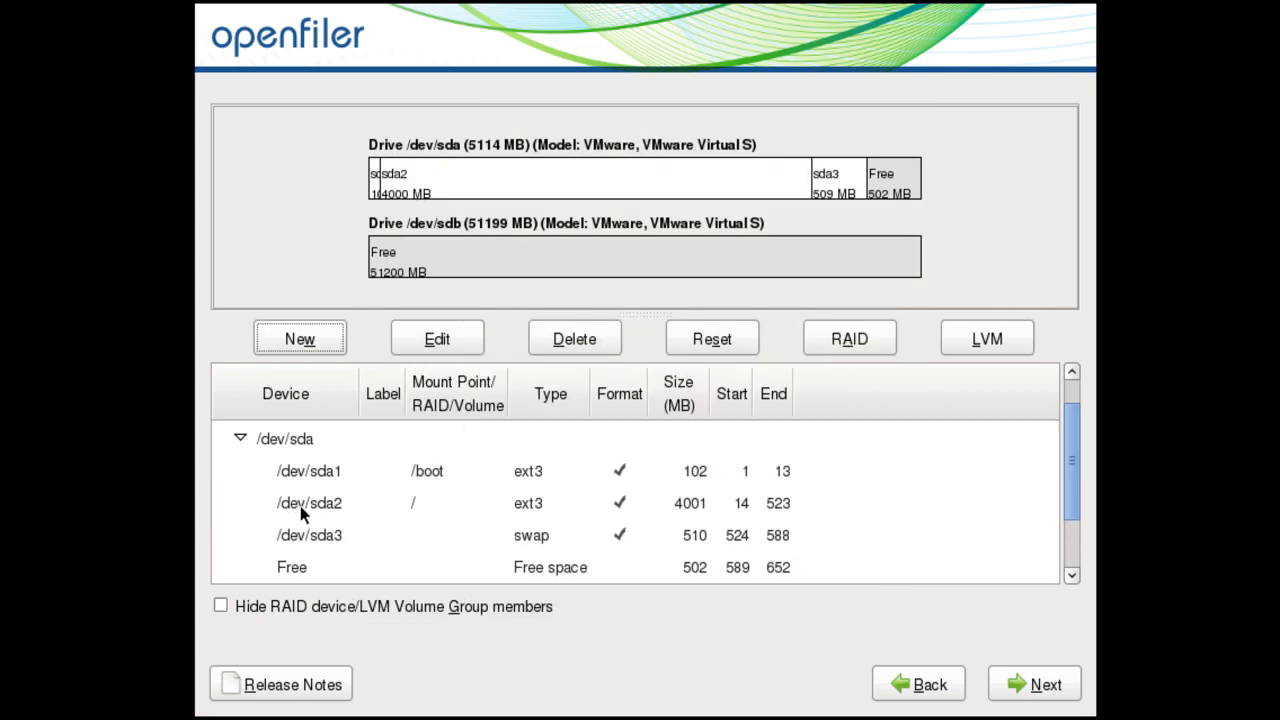
# Accept writing the partition table immediately, leaving sdb as free space, and keep the EXTLINUX boot loader on /dev/sda
pyautogui.click(333, 537)
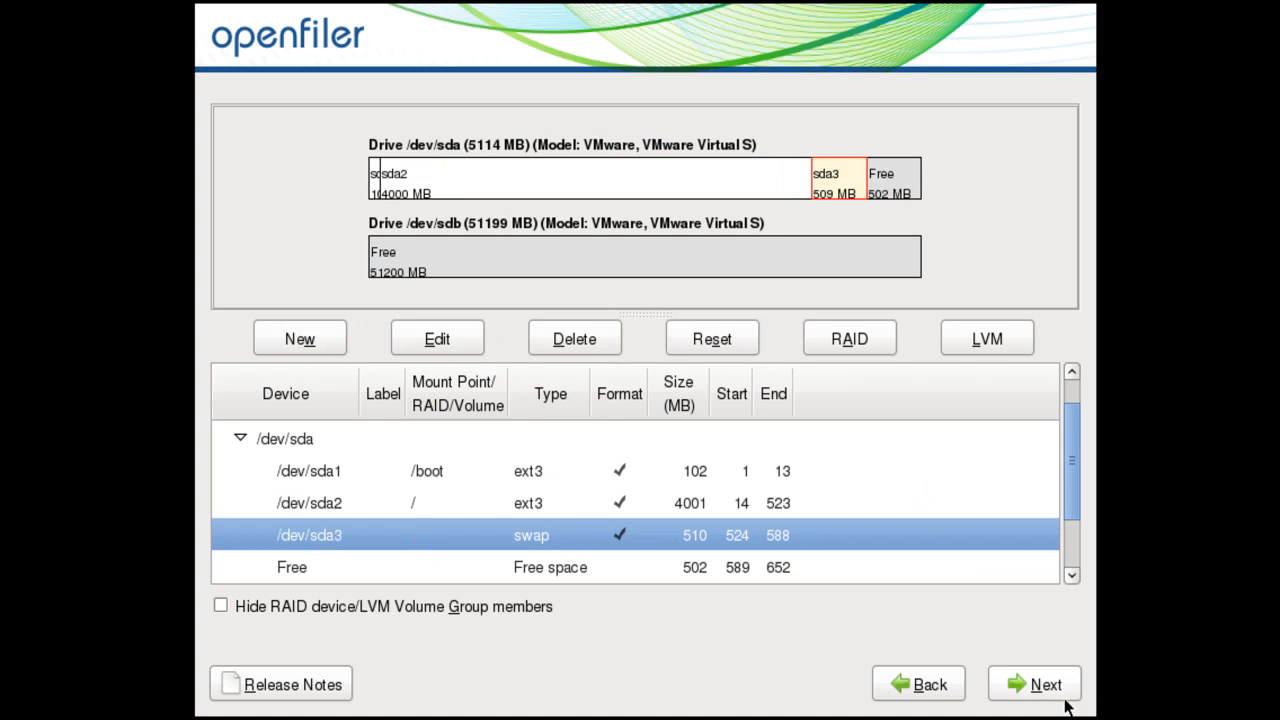
pyautogui.click(403, 260)
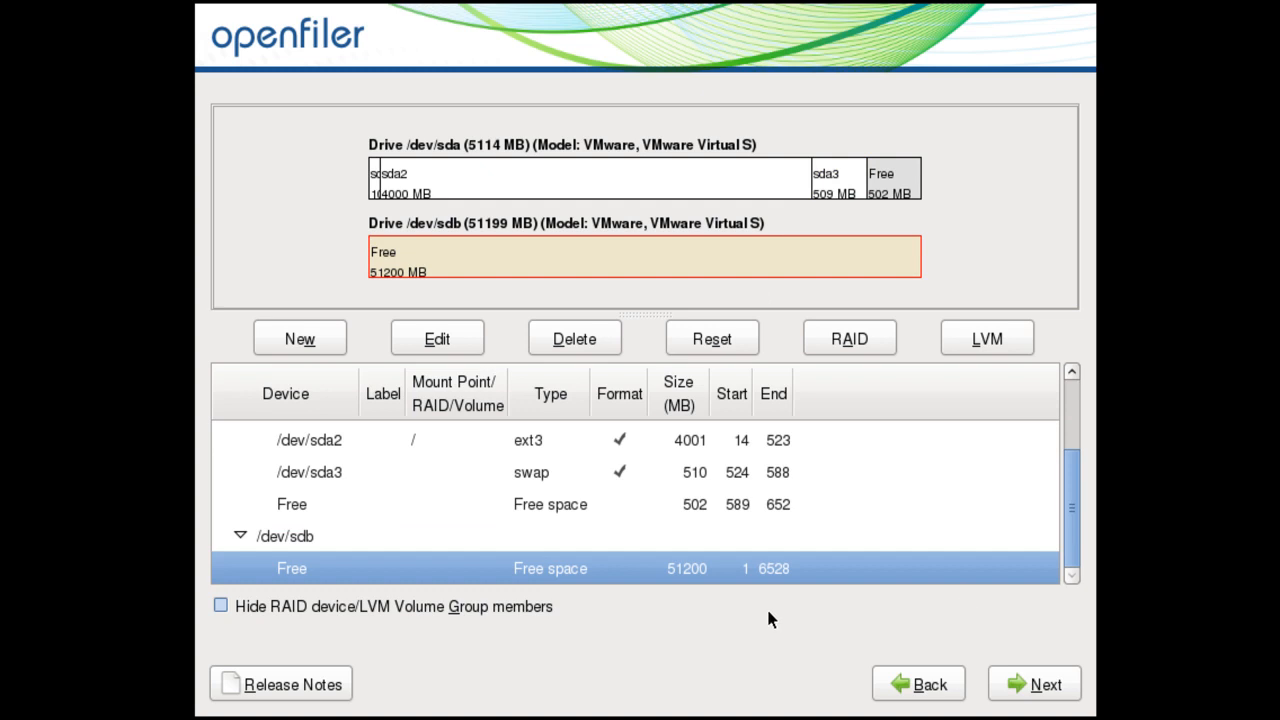
pyautogui.click(1043, 694)
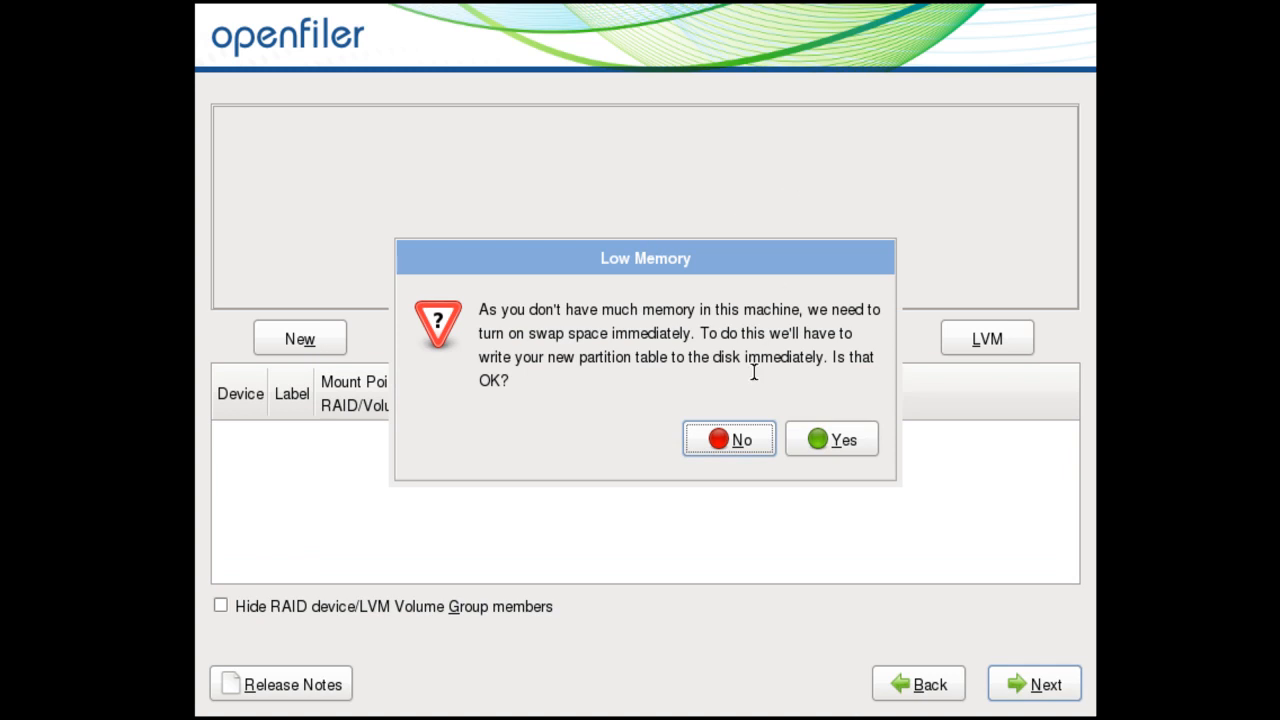
pyautogui.click(841, 445)
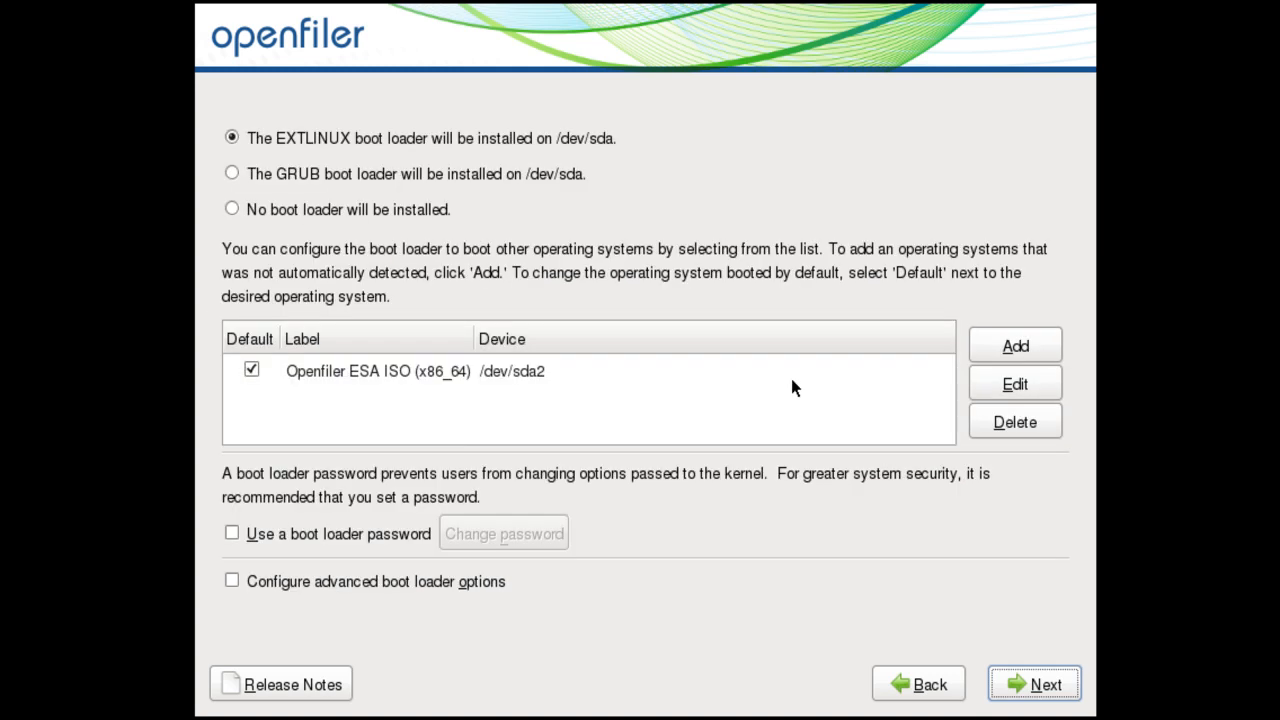
pyautogui.click(1041, 685)
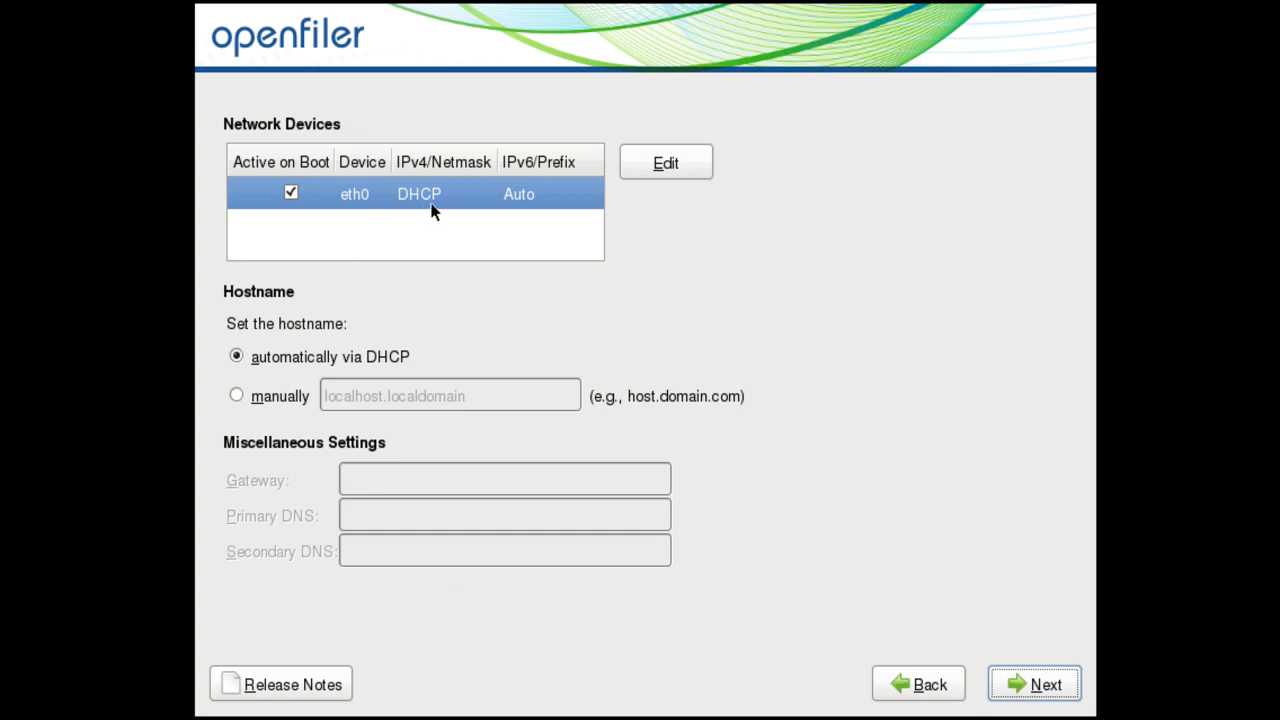
# Configure eth0 with the manual IPv4 address 172.25.11.199 and prefix 24, and disable IPv6 support
pyautogui.click(666, 164)
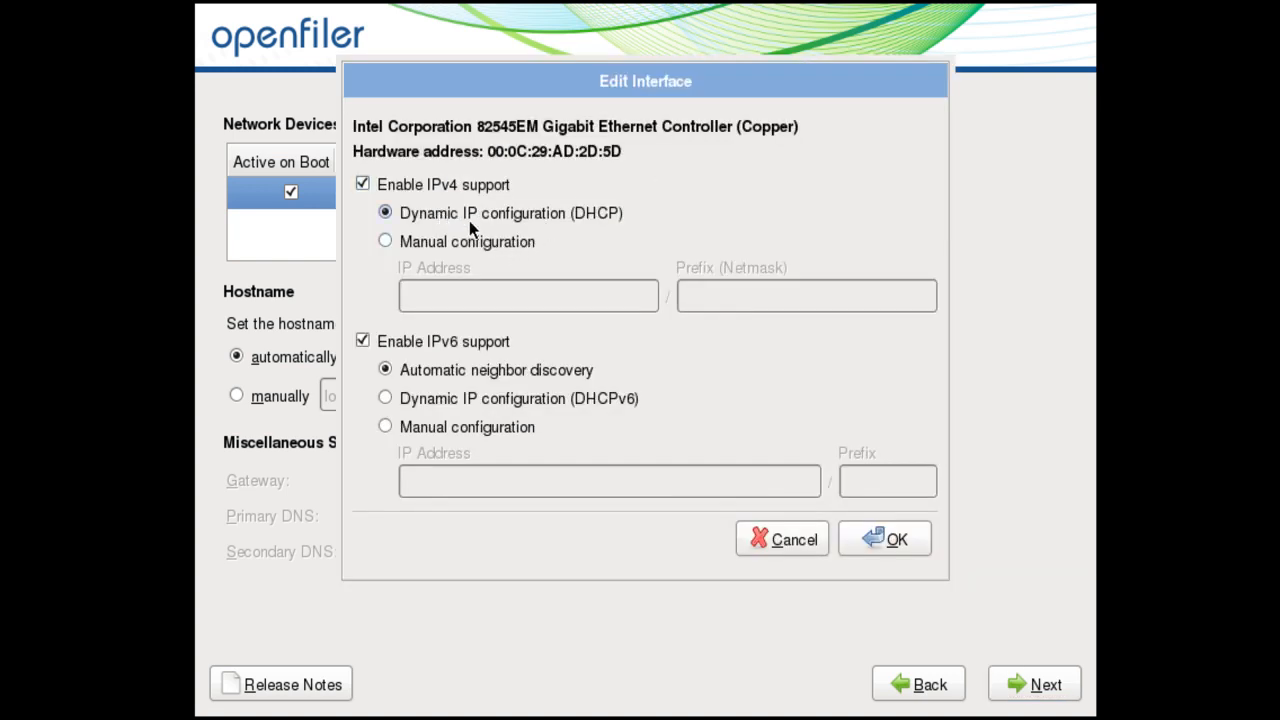
pyautogui.click(459, 249)
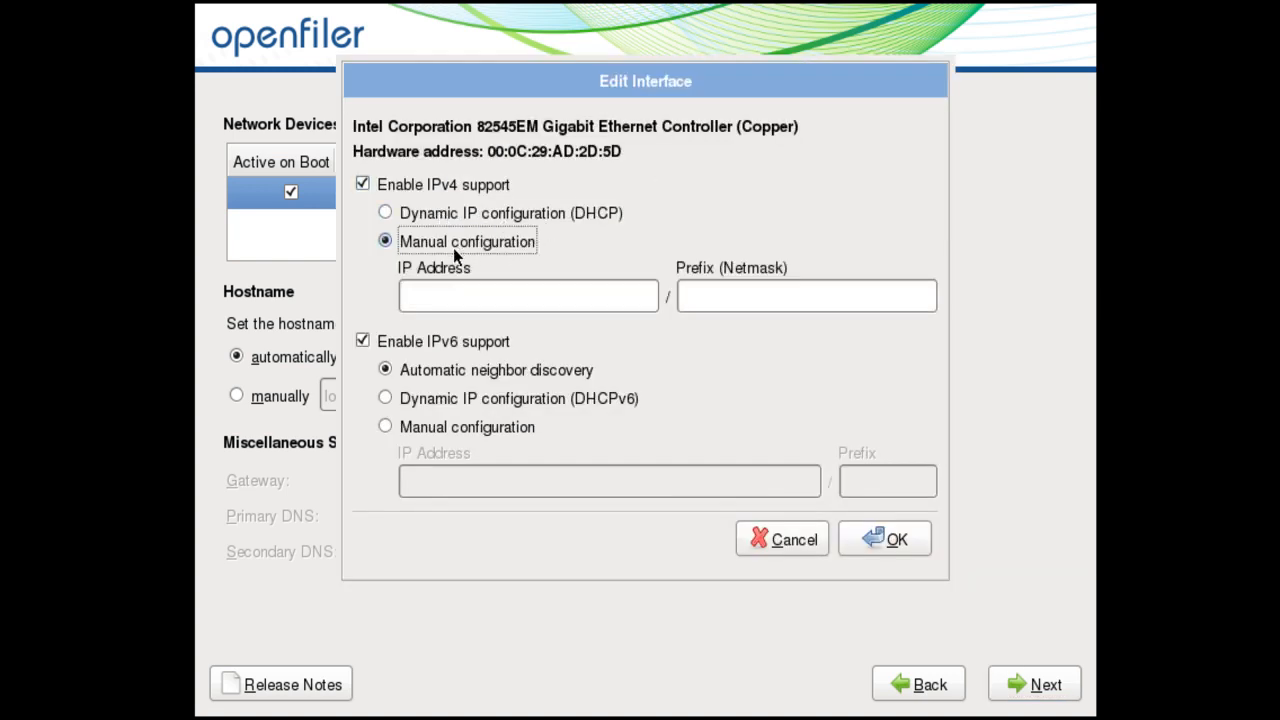
pyautogui.click(362, 341)
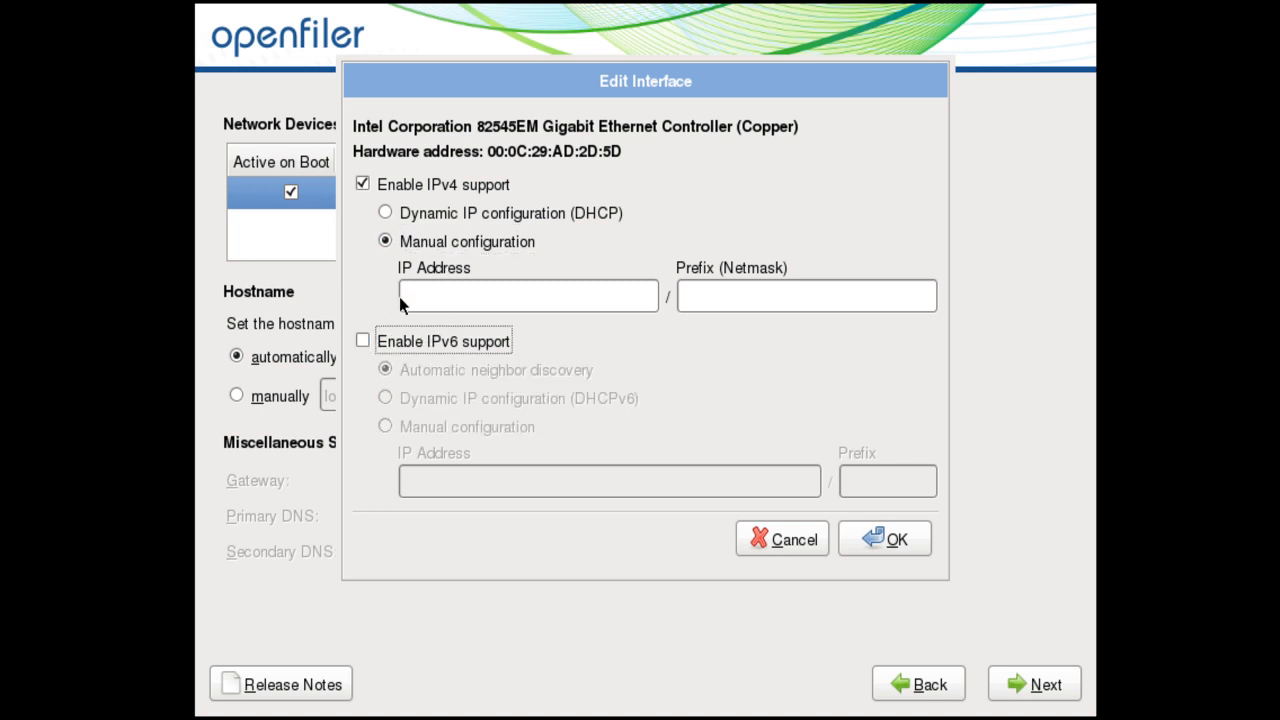
pyautogui.click(427, 297)
pyautogui.write('172.25.11.199')
pyautogui.click(434, 341)
pyautogui.click(731, 299)
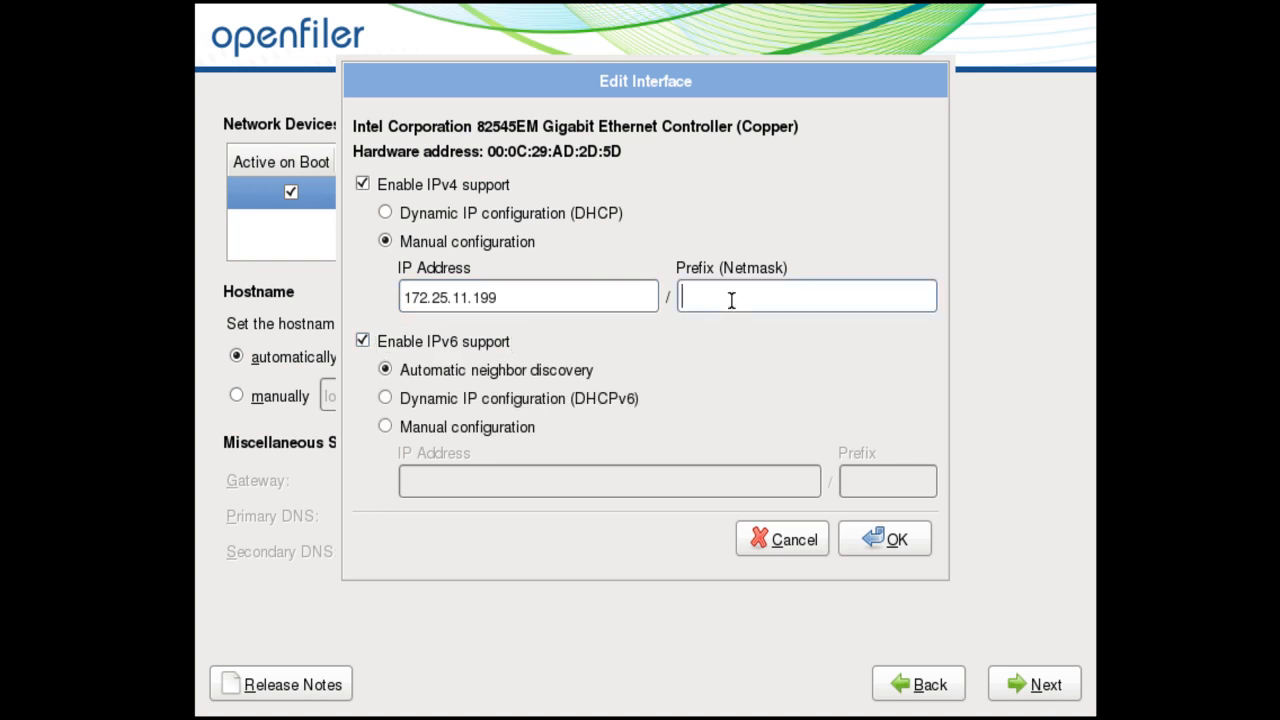
pyautogui.click(434, 341)
pyautogui.write('24')
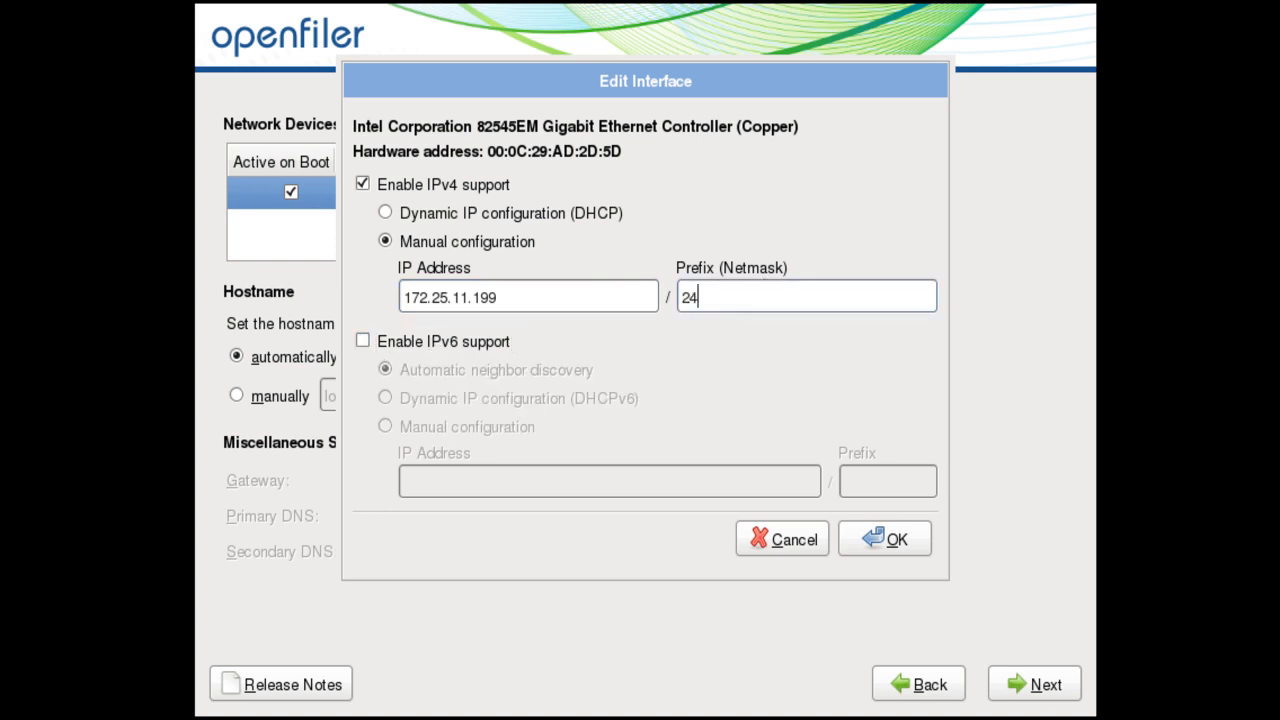
pyautogui.click(897, 546)
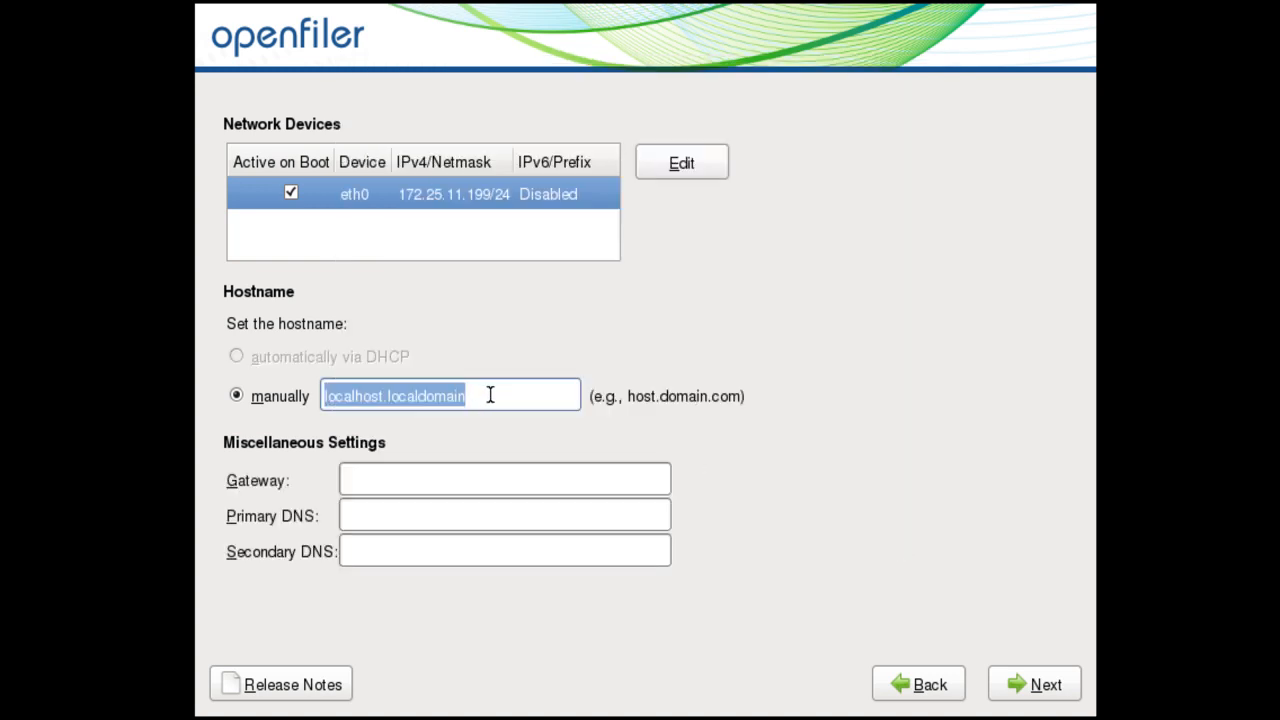
# Set the hostname to openfiler.cslcbt.com and continue with the gateway and DNS fields left empty
pyautogui.write('ss')
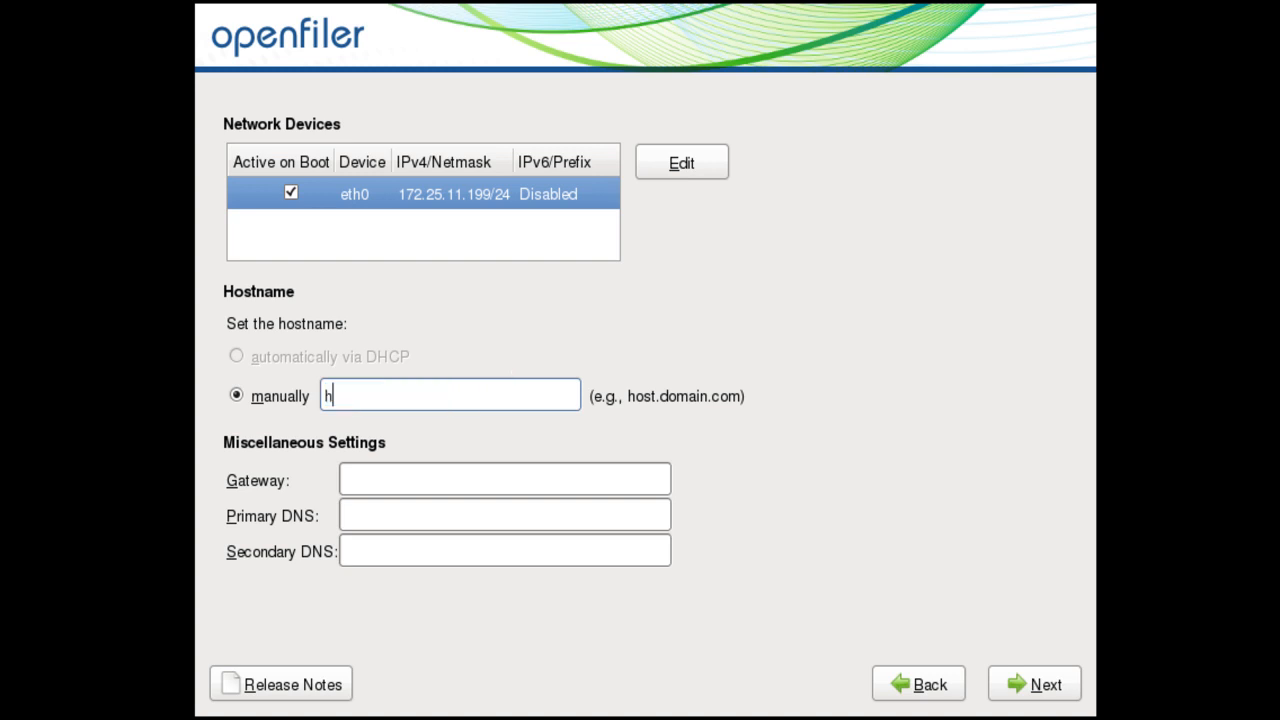
pyautogui.press('BackSpace')
pyautogui.press('BackSpace')
pyautogui.write('openfiler.cslcbt')
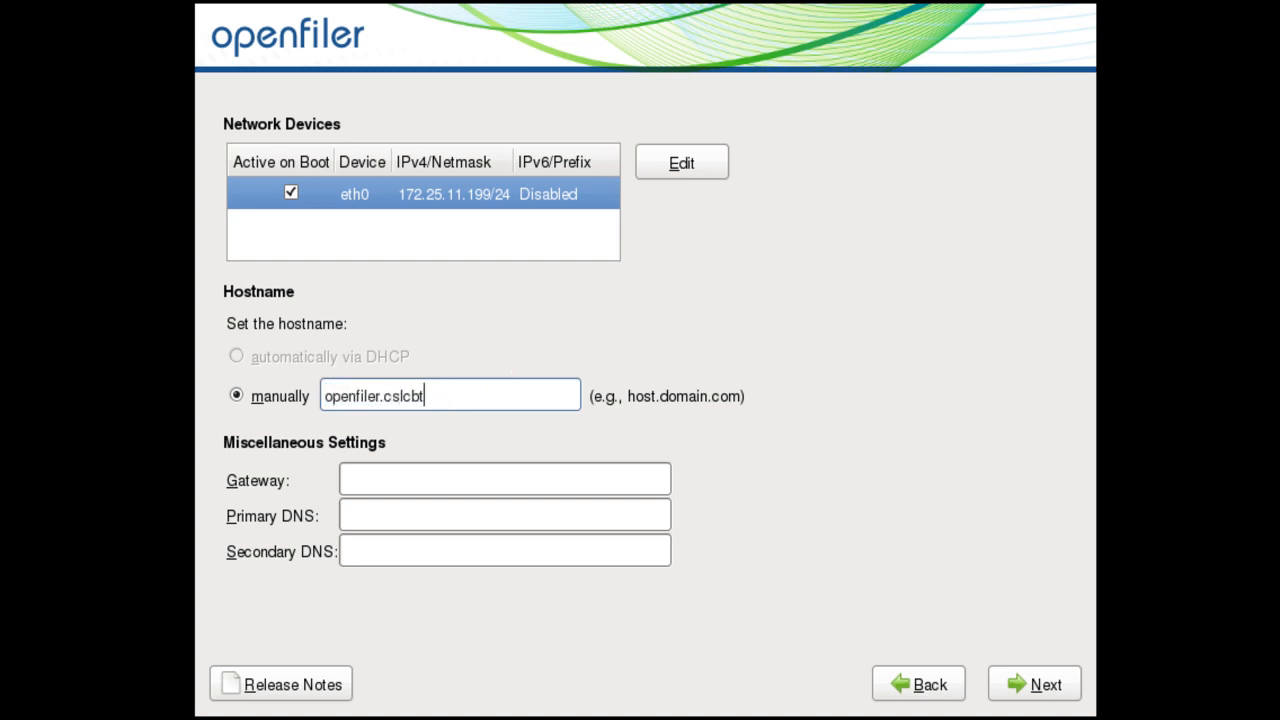
pyautogui.write('.com')
pyautogui.click(1037, 672)
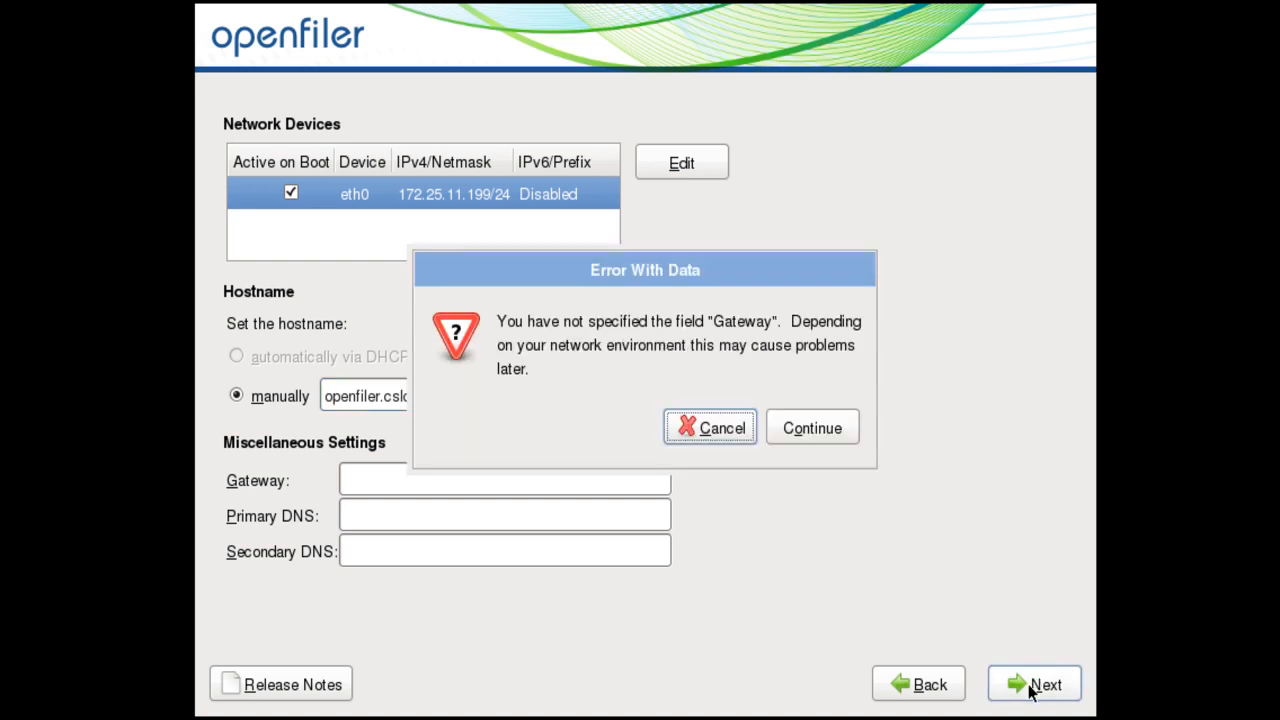
pyautogui.click(805, 430)
pyautogui.click(805, 430)
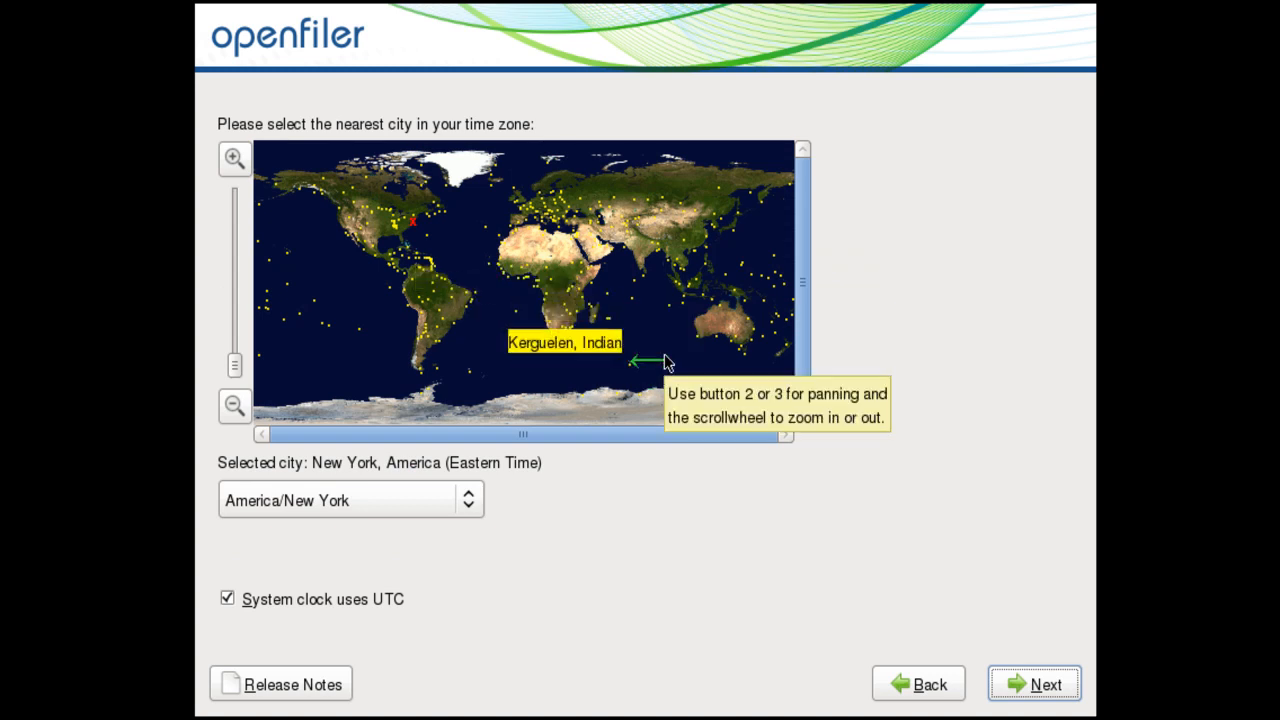
# Choose Asia/Dhaka as the time zone, keeping the system clock on UTC, and proceed
pyautogui.click(667, 255)
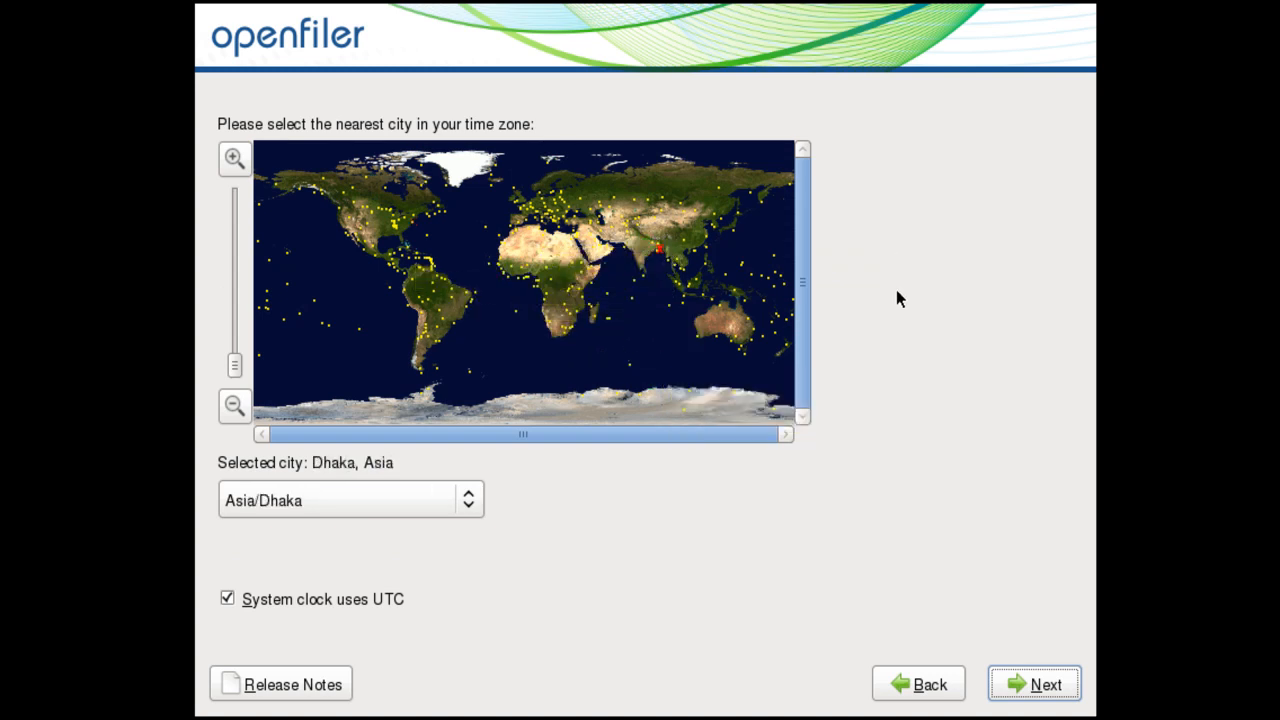
pyautogui.click(1043, 692)
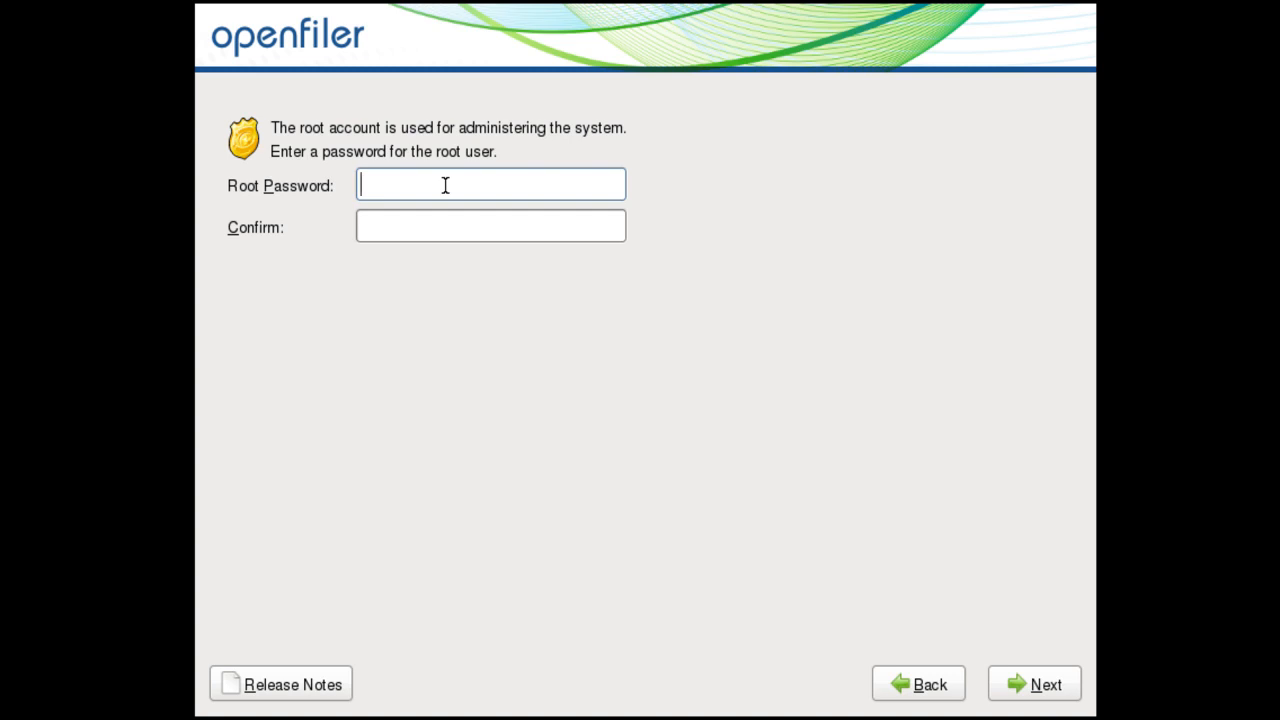
# Enter and confirm the root password, and begin the Openfiler installation
pyautogui.write('*********')
pyautogui.click(449, 214)
pyautogui.write('*********')
pyautogui.click(1034, 699)
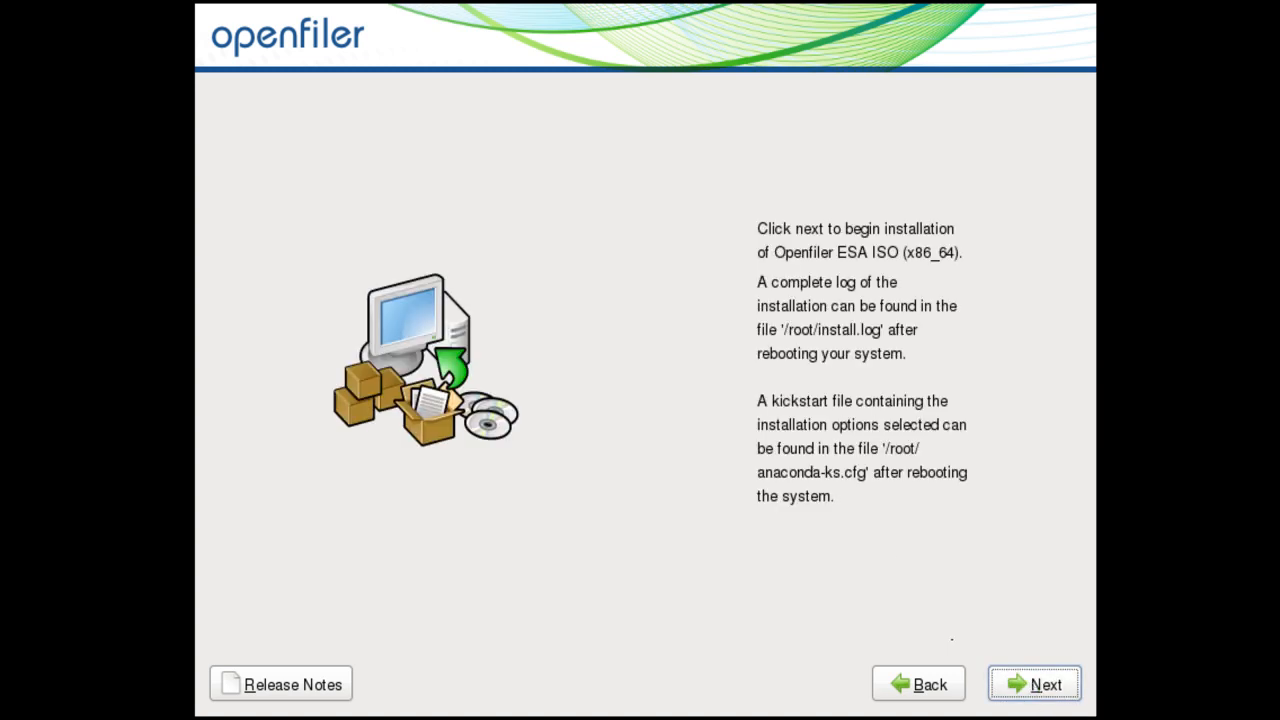
pyautogui.click(1042, 690)
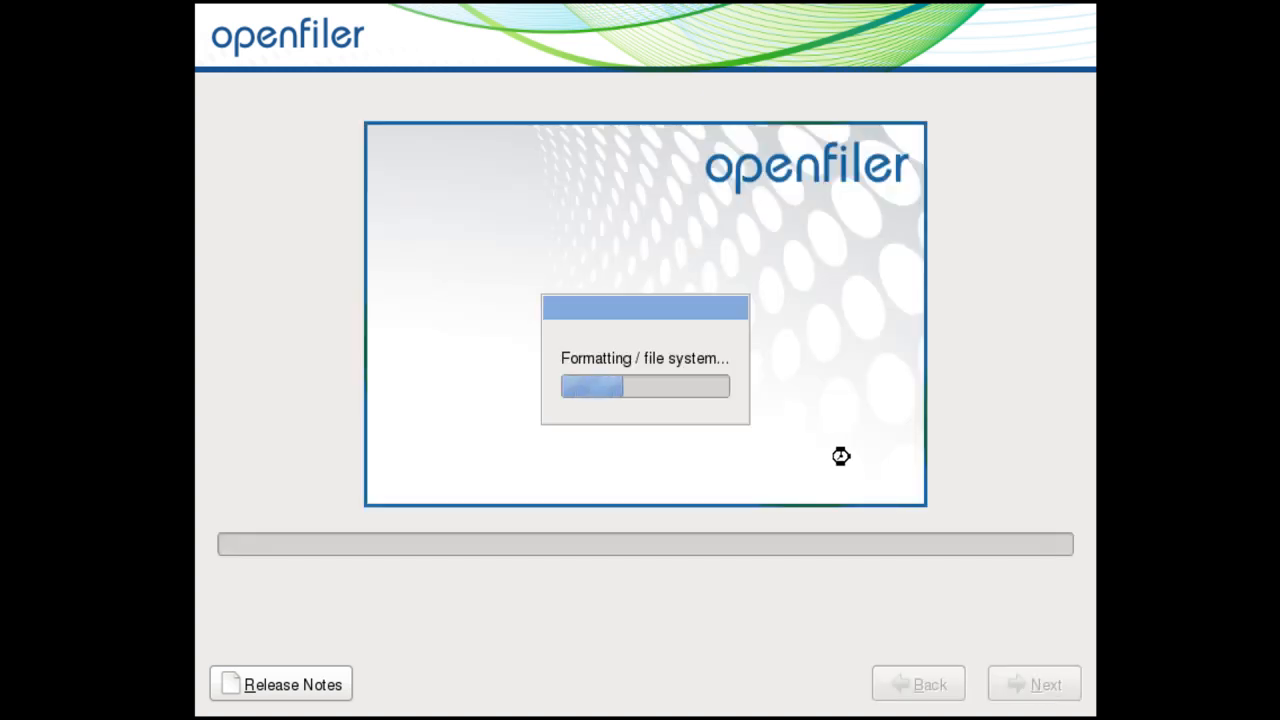